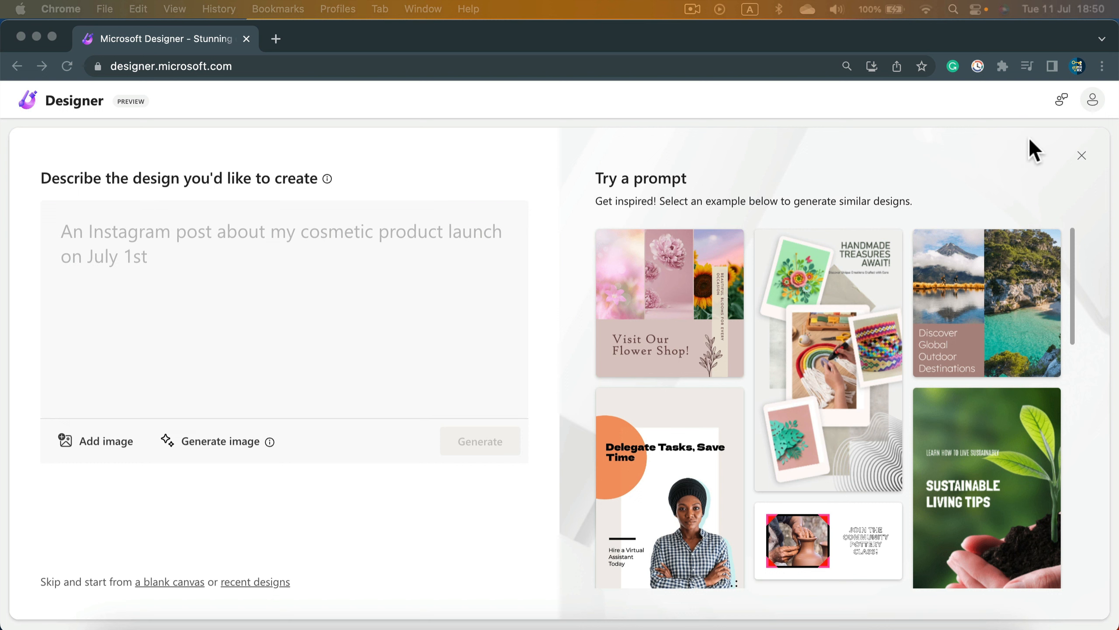
Generate designs from the description "clean modern resume for a teacher"
left_click(254, 242)
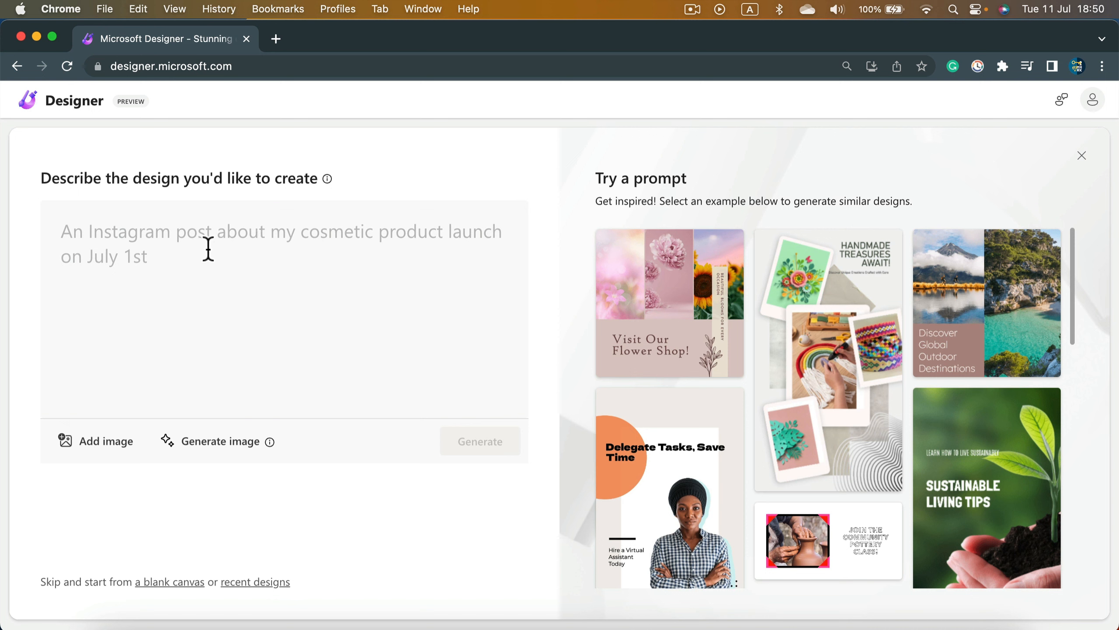
left_click(201, 235)
type("clean modern resume for a teacher")
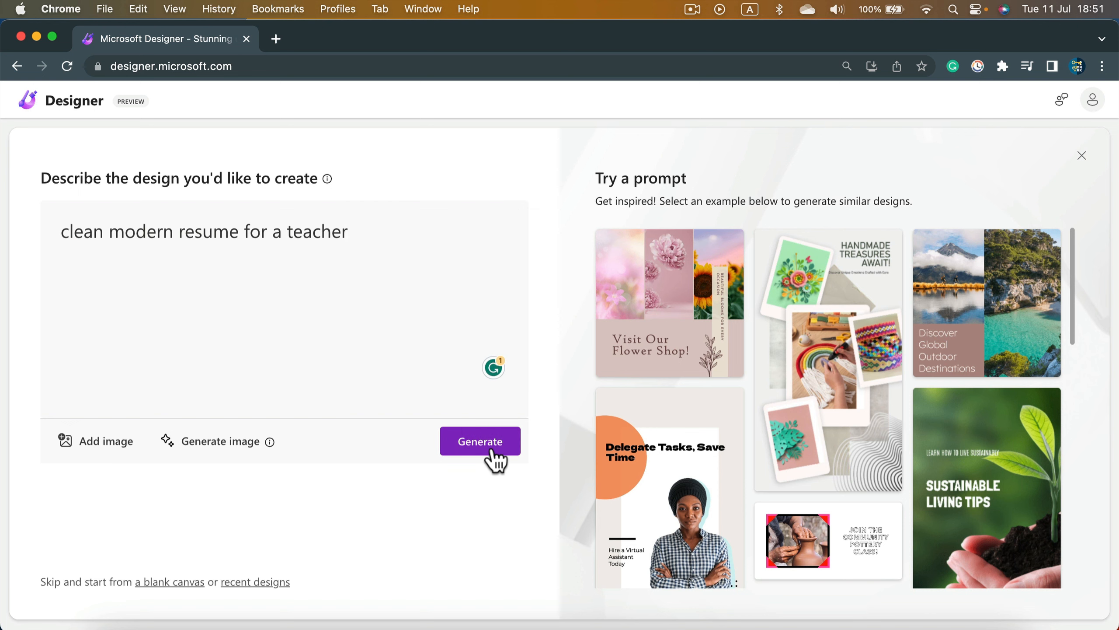
left_click(496, 460)
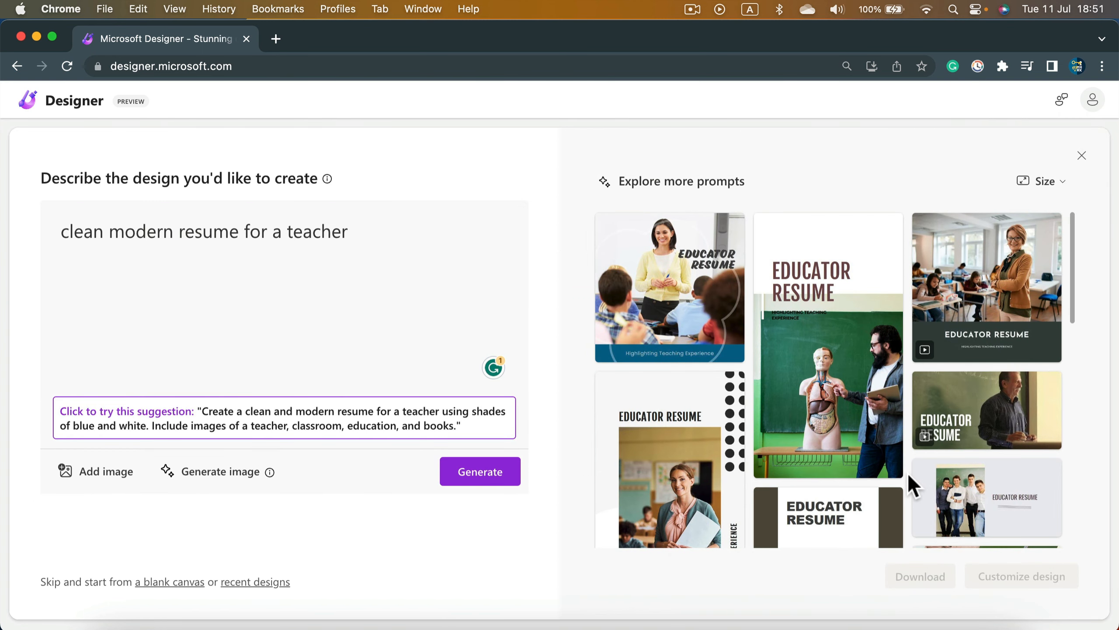
Look through the generated resume designs and switch them to the Portrait size, 1080x1920px
mouse_move(1001, 291)
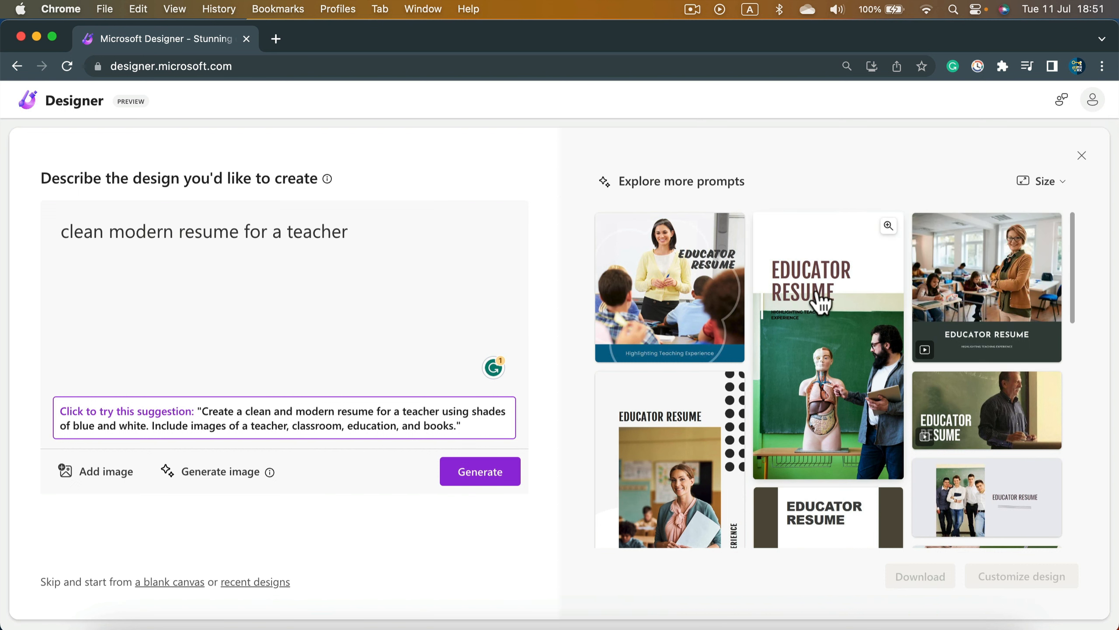
scroll(835, 318, "down", 5)
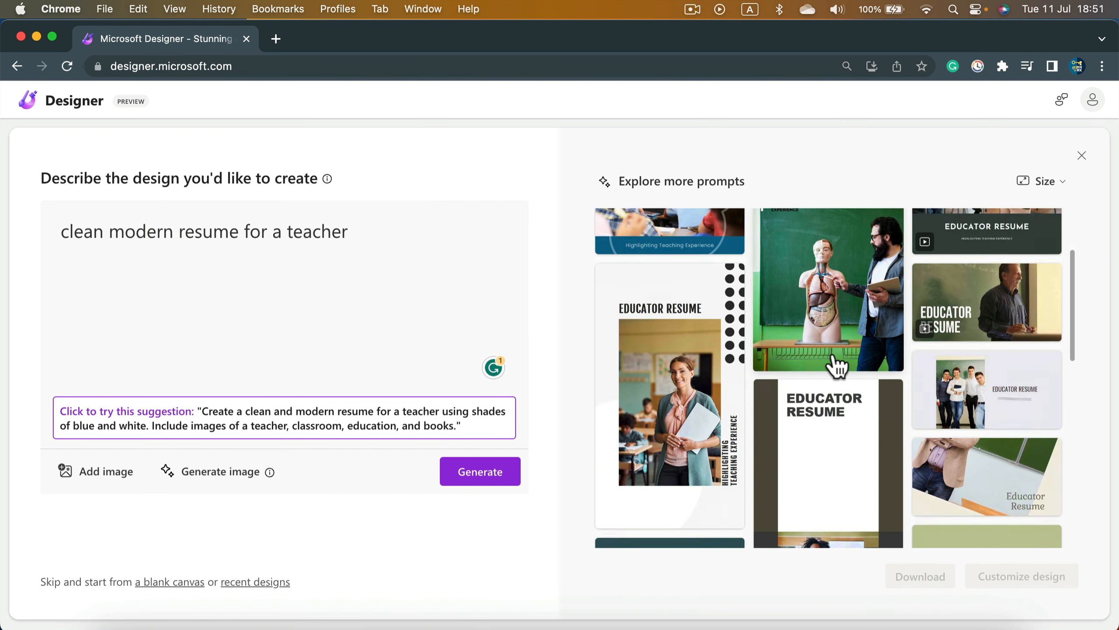
scroll(838, 364, "down", 5)
scroll(690, 363, "down", 5)
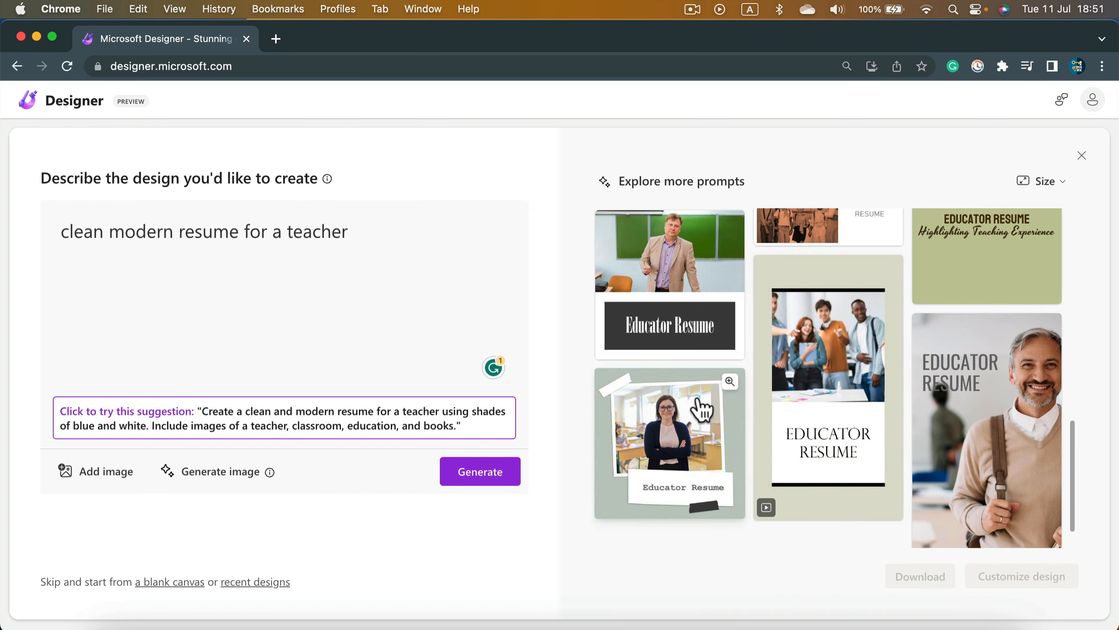
scroll(700, 408, "up", 10)
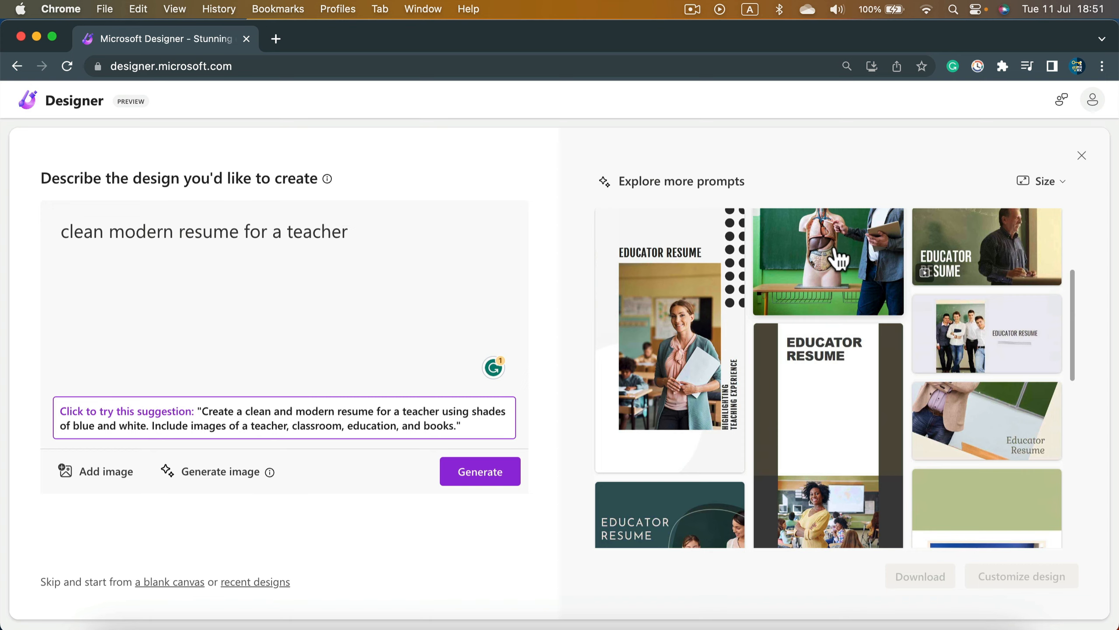
scroll(840, 260, "up", 5)
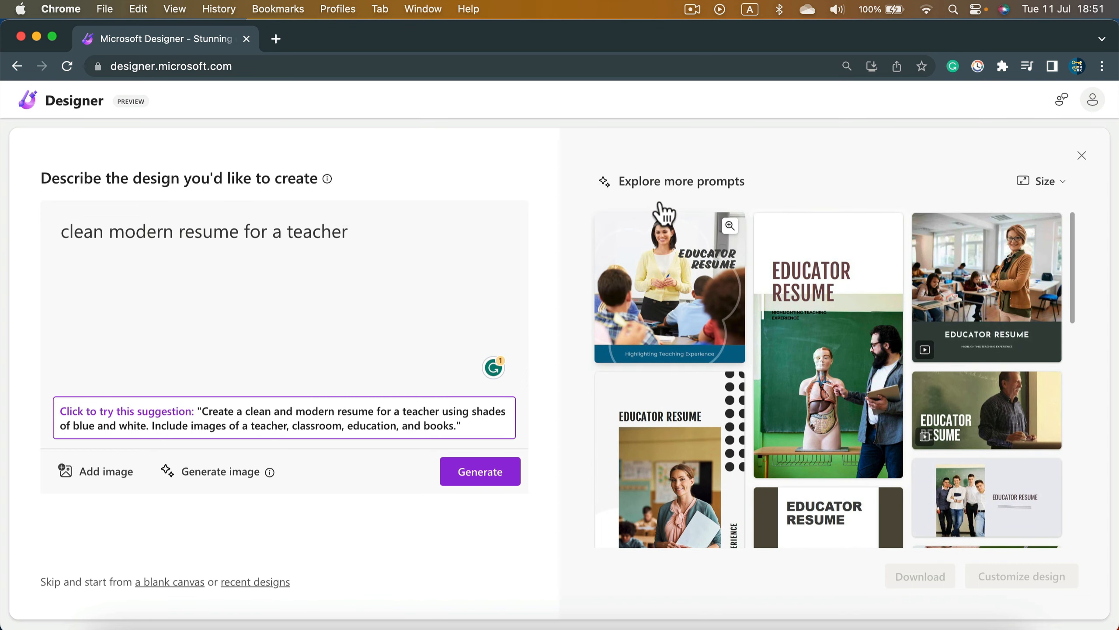
left_click(1053, 181)
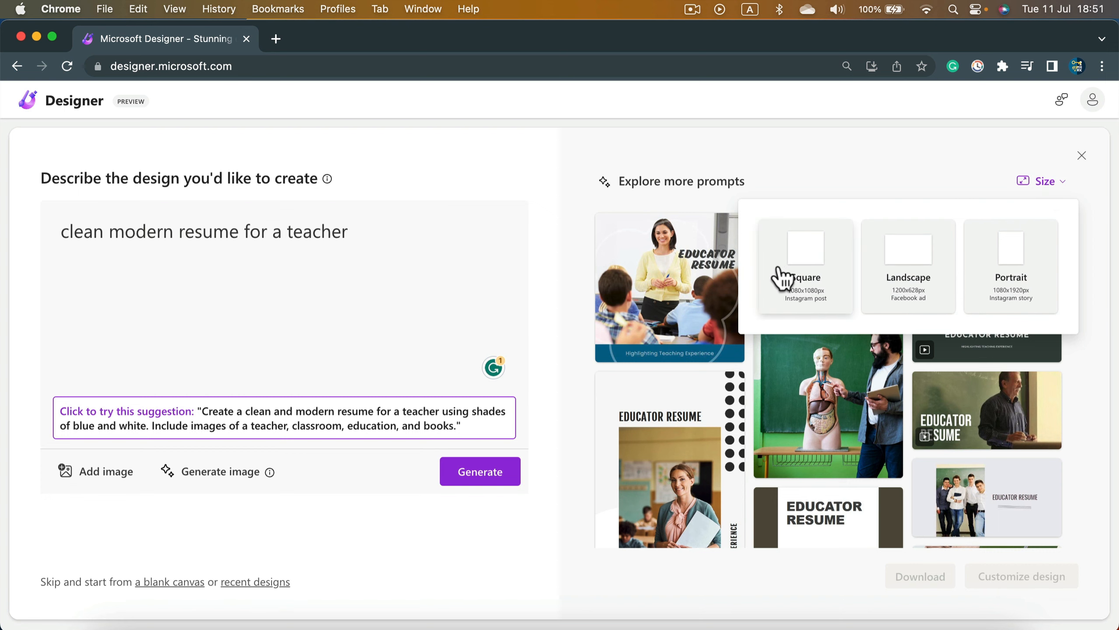
left_click(1027, 254)
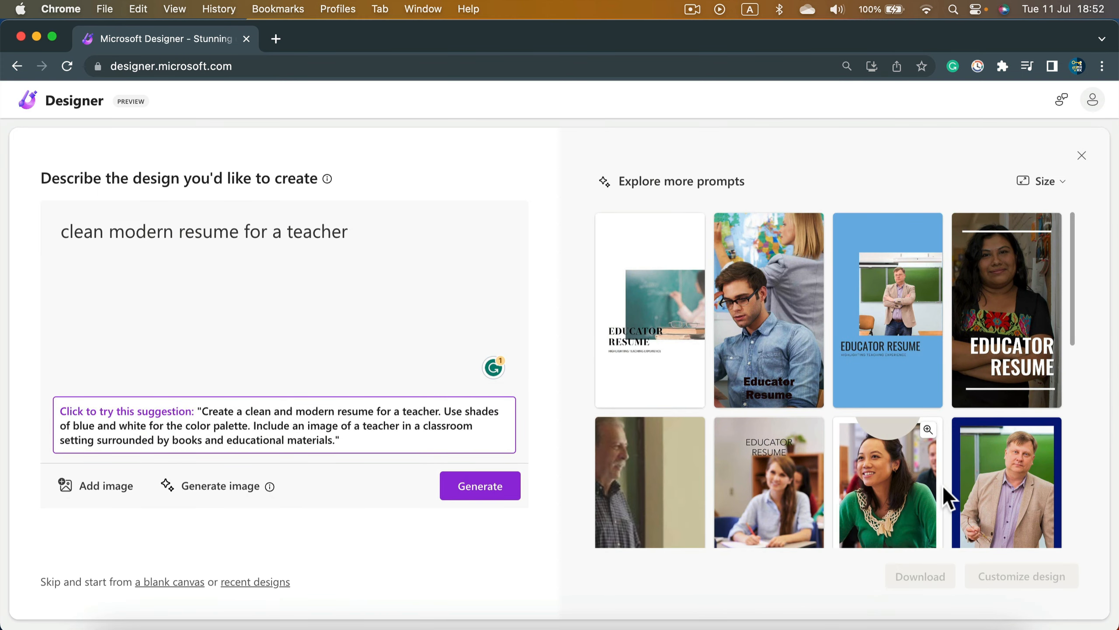
Examine the portrait resume designs through to the last one and compare them with the word "resume" in the description
scroll(907, 320, "down", 1)
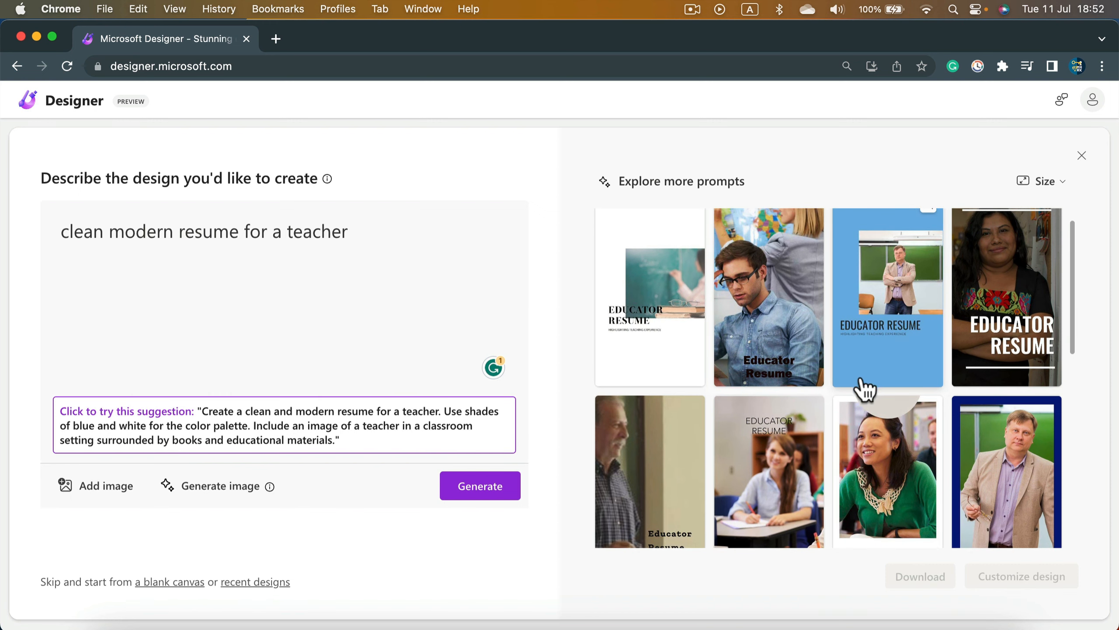
scroll(862, 390, "down", 6)
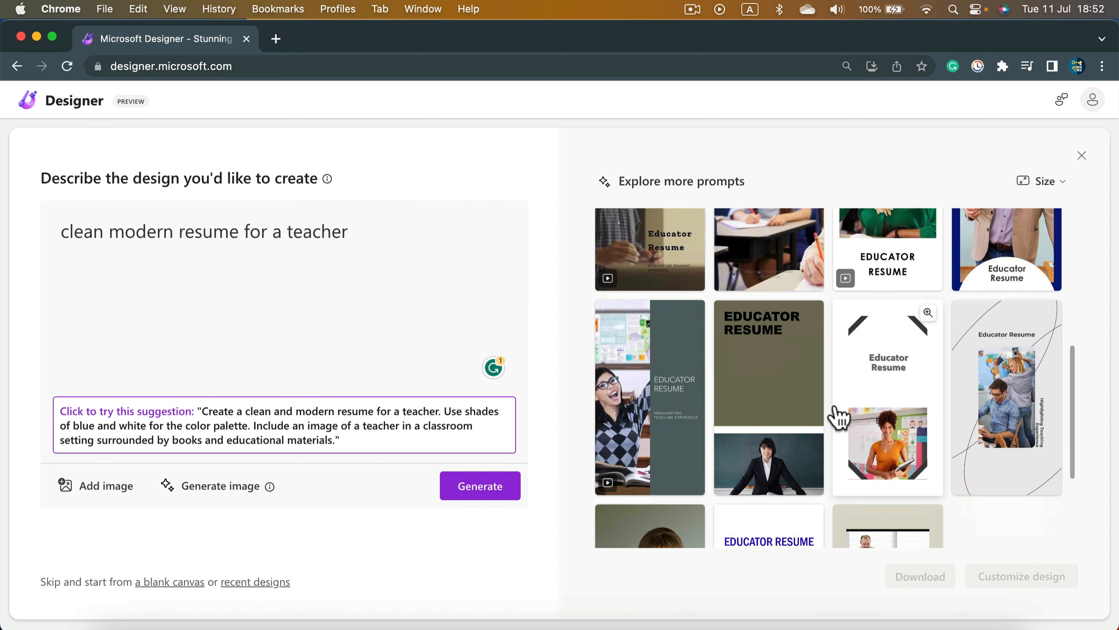
scroll(833, 419, "down", 7)
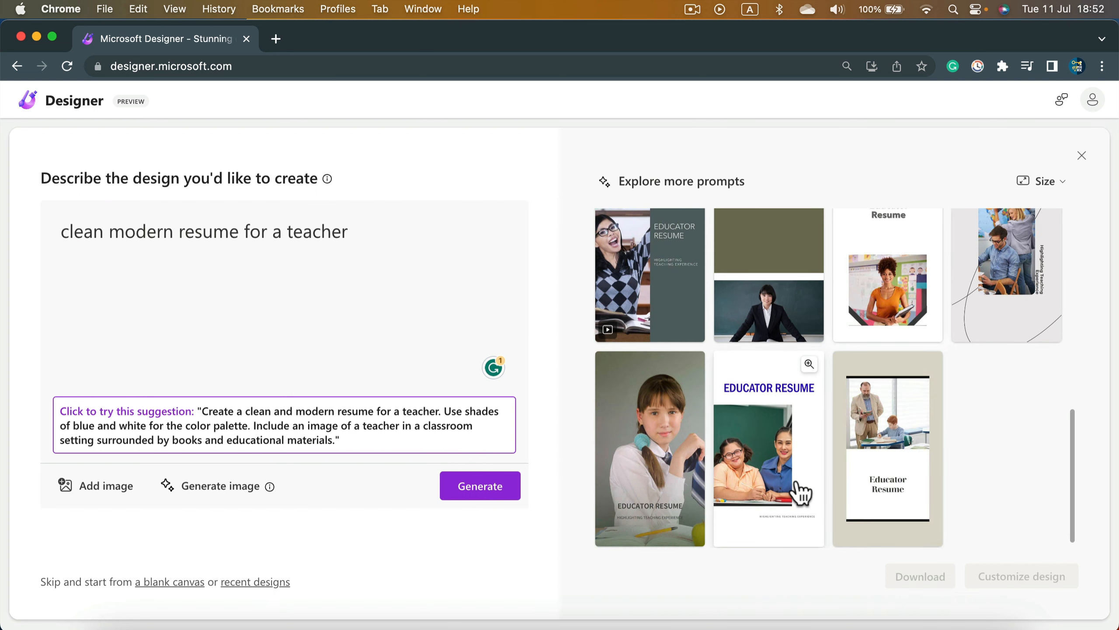
left_click_drag(179, 230, 237, 231)
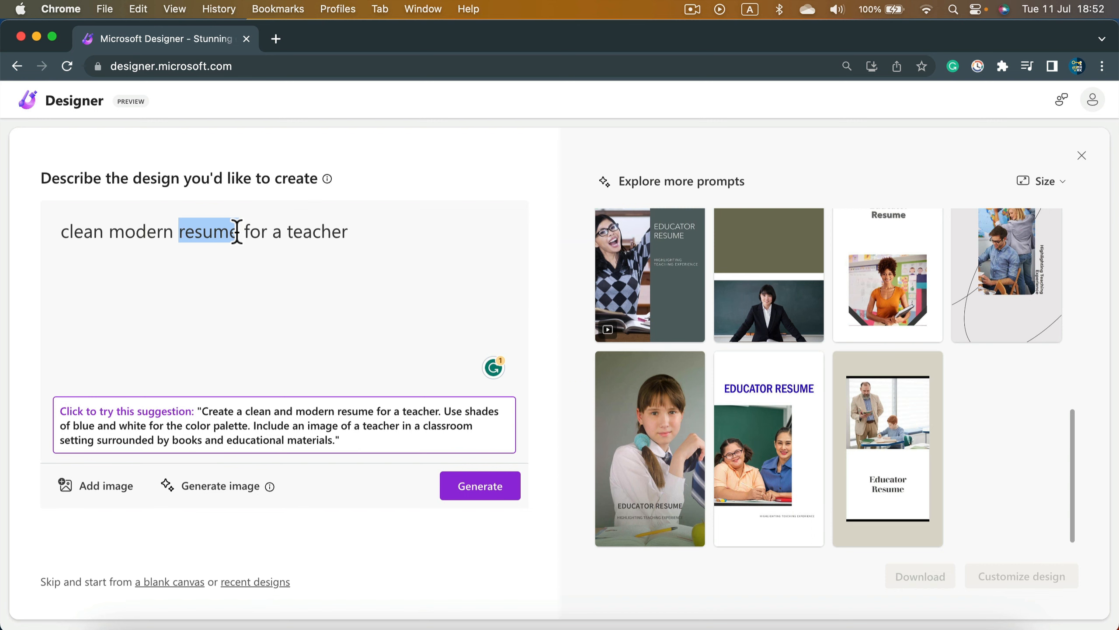
left_click_drag(237, 231, 237, 231)
left_click(360, 231)
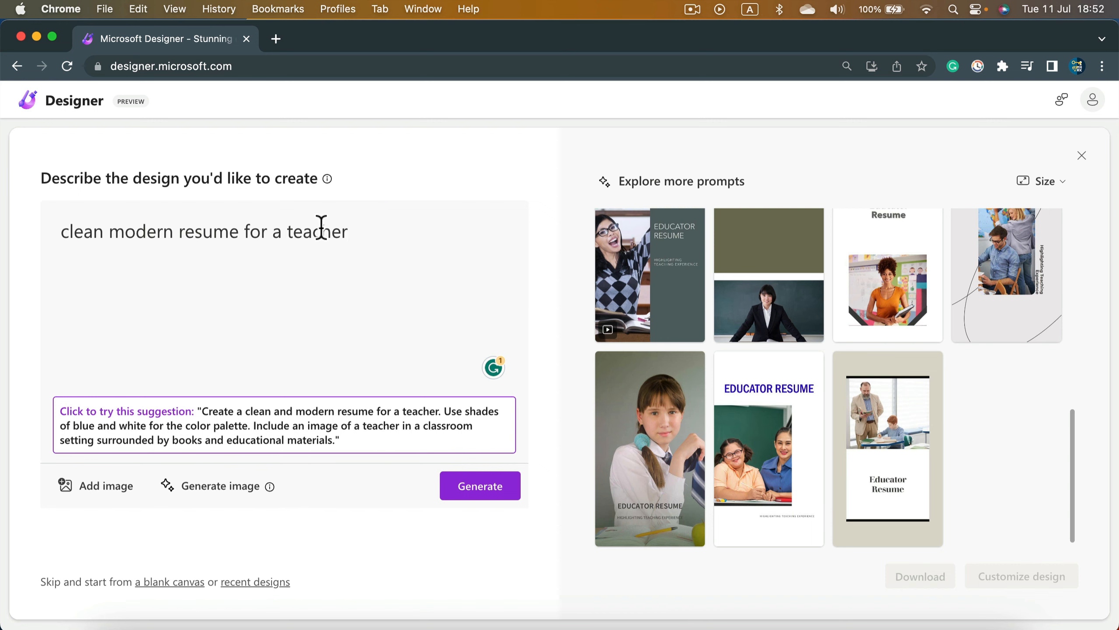
Replace the description with "Poster for a rock concert" and generate new designs
left_click(65, 218, "shift")
key("BackSpace")
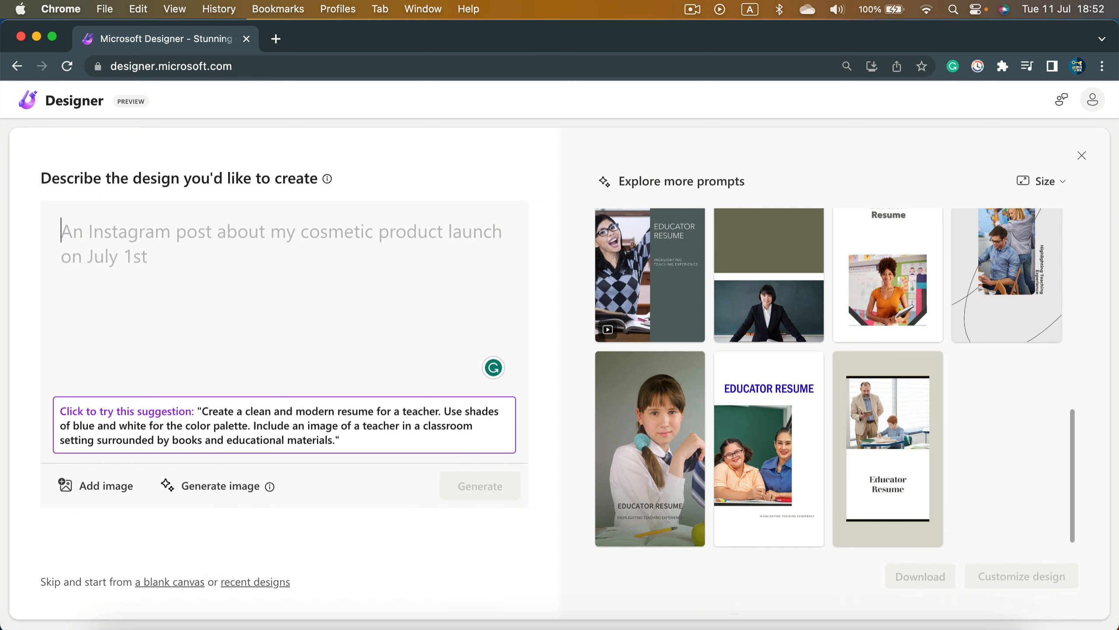
key("shift")
type("Po")
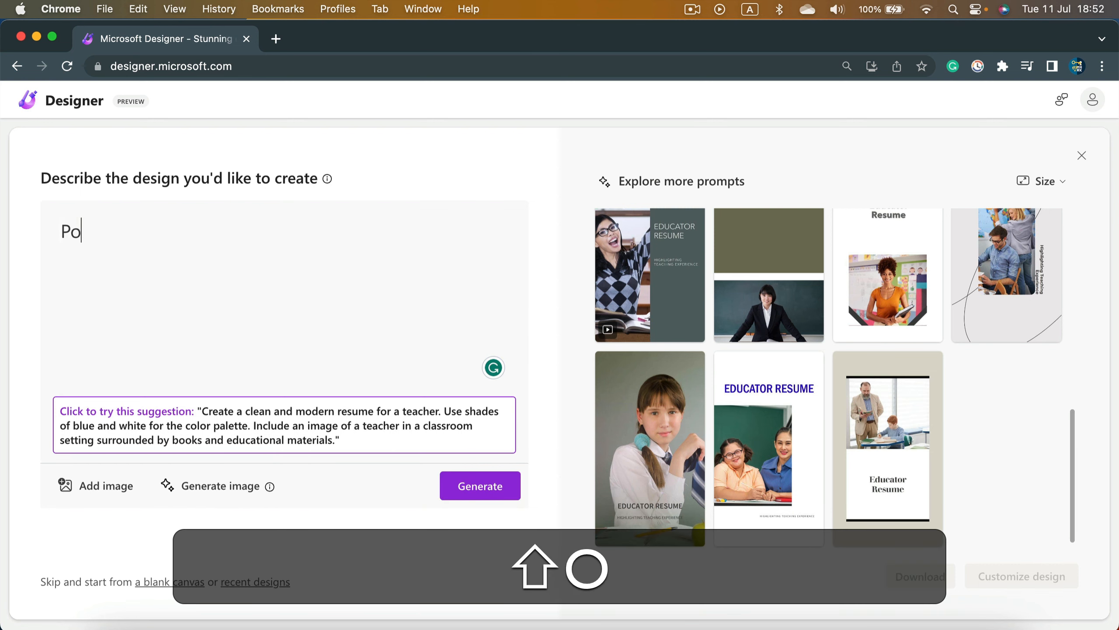
type("ster for a rock")
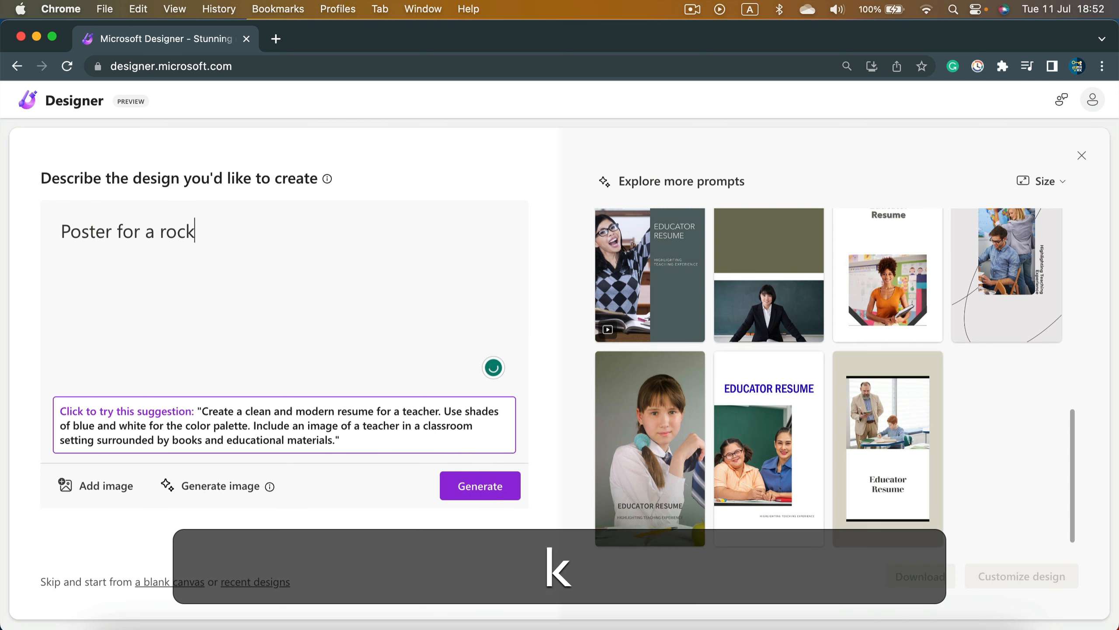
type(" concert")
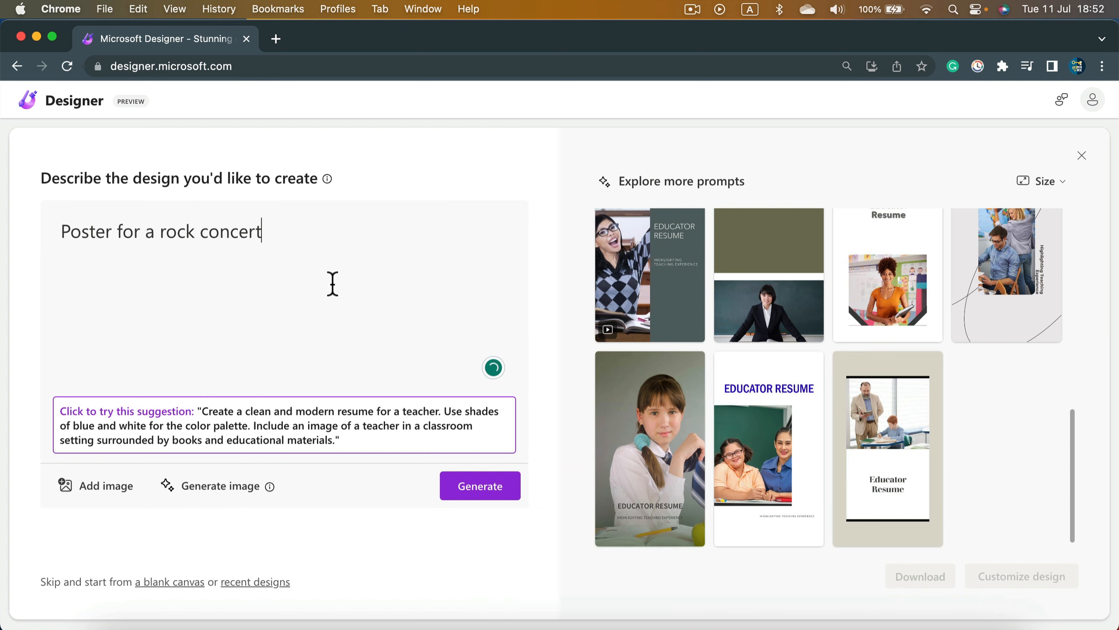
left_click(504, 490)
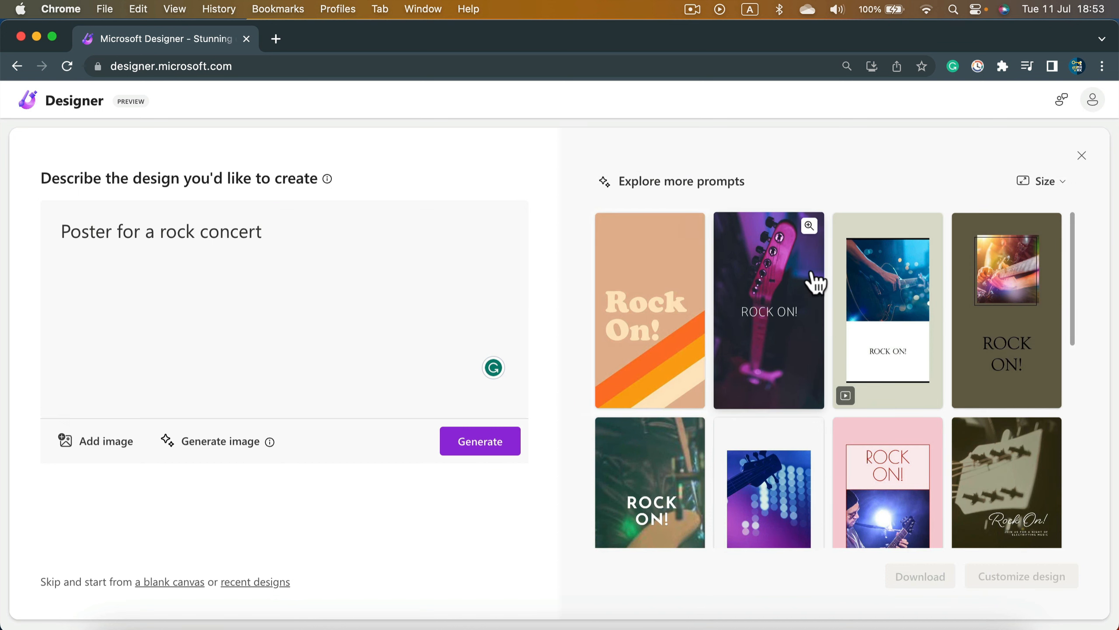
Choose the "Rock On!" poster with orange stripes beside a guitar photo and open it for customization
scroll(864, 476, "down", 5)
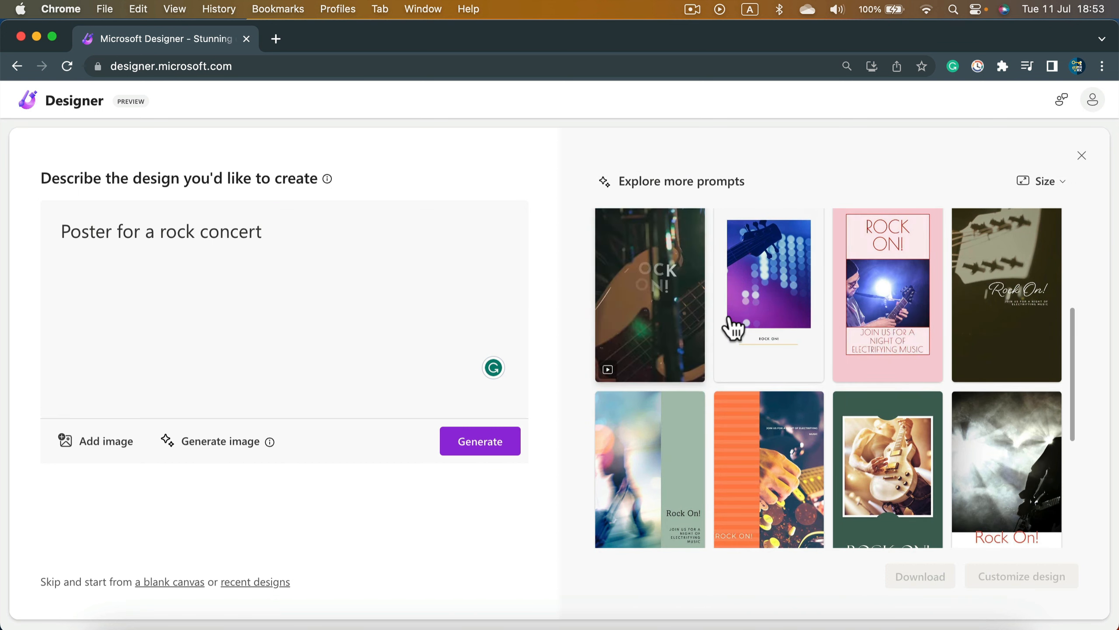
scroll(972, 353, "down", 1)
scroll(971, 353, "down", 2)
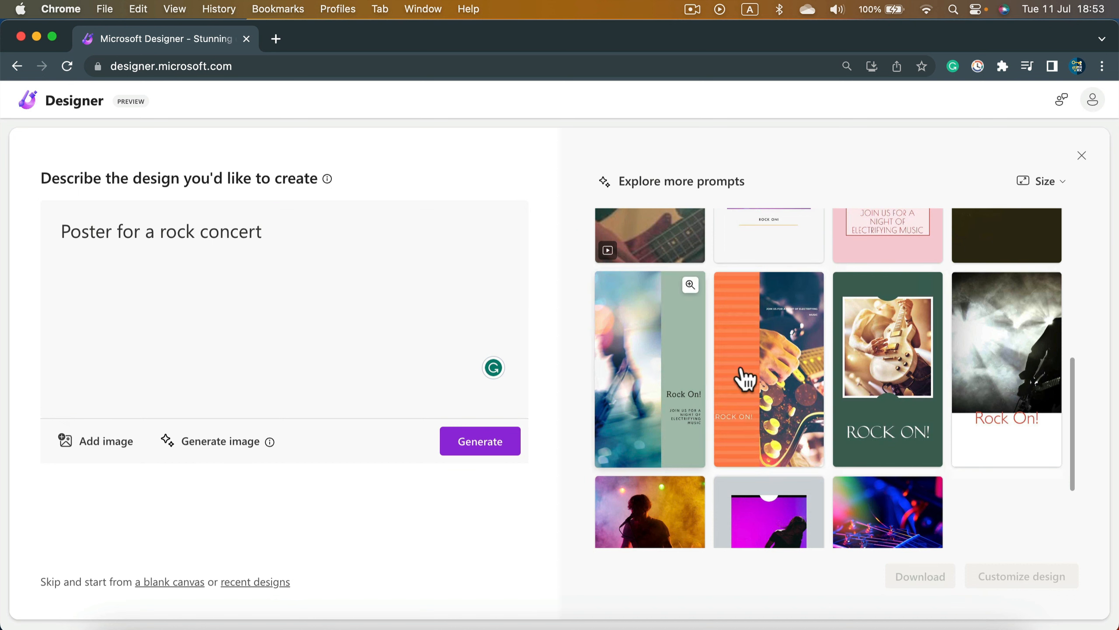
scroll(867, 375, "down", 2)
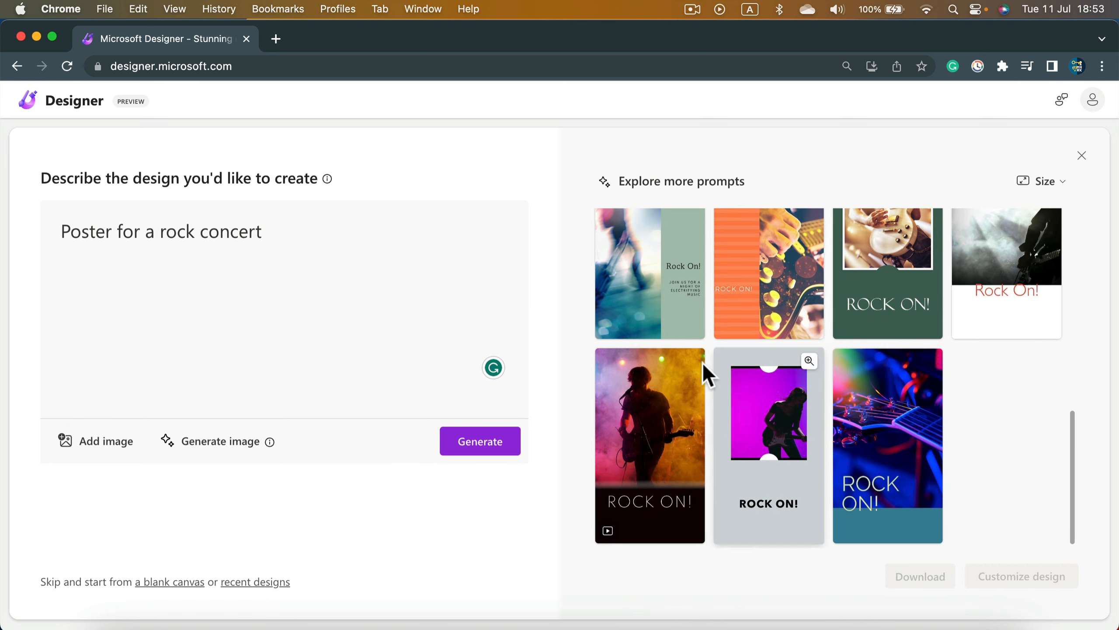
left_click(767, 306)
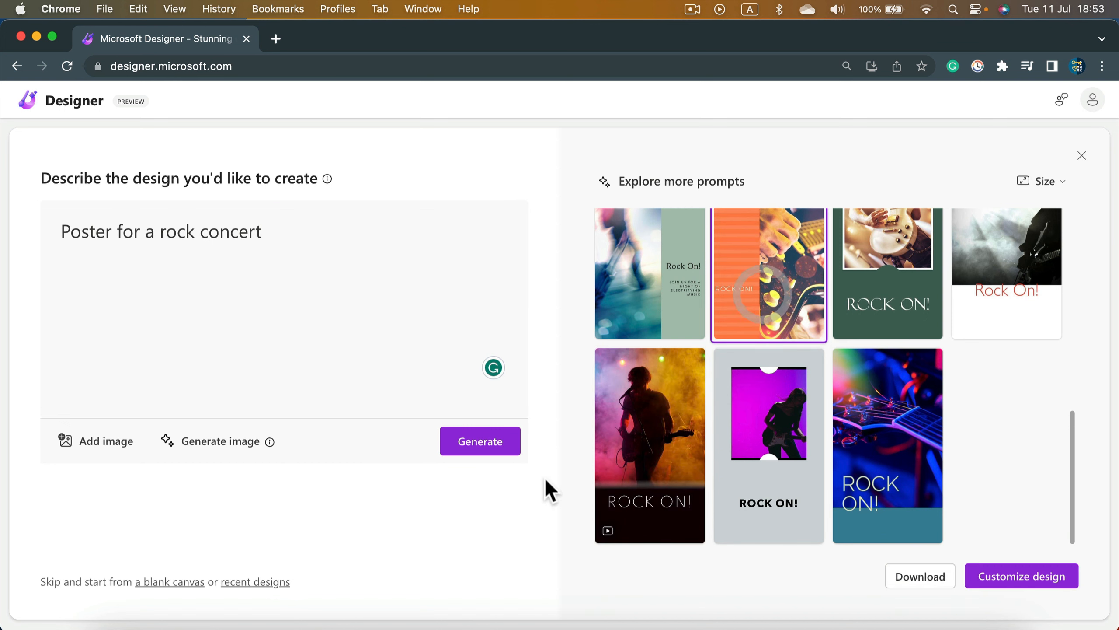
left_click(1022, 576)
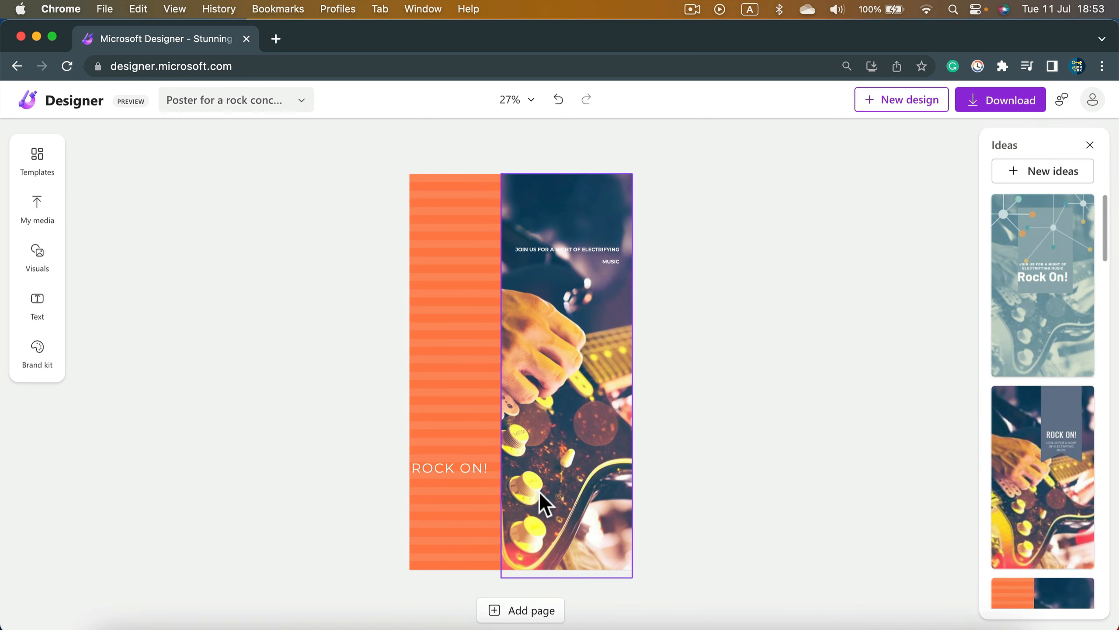
Apply the suggested layout with a cream background and tan text bands across the framed guitar photo
scroll(1040, 400, "down", 15)
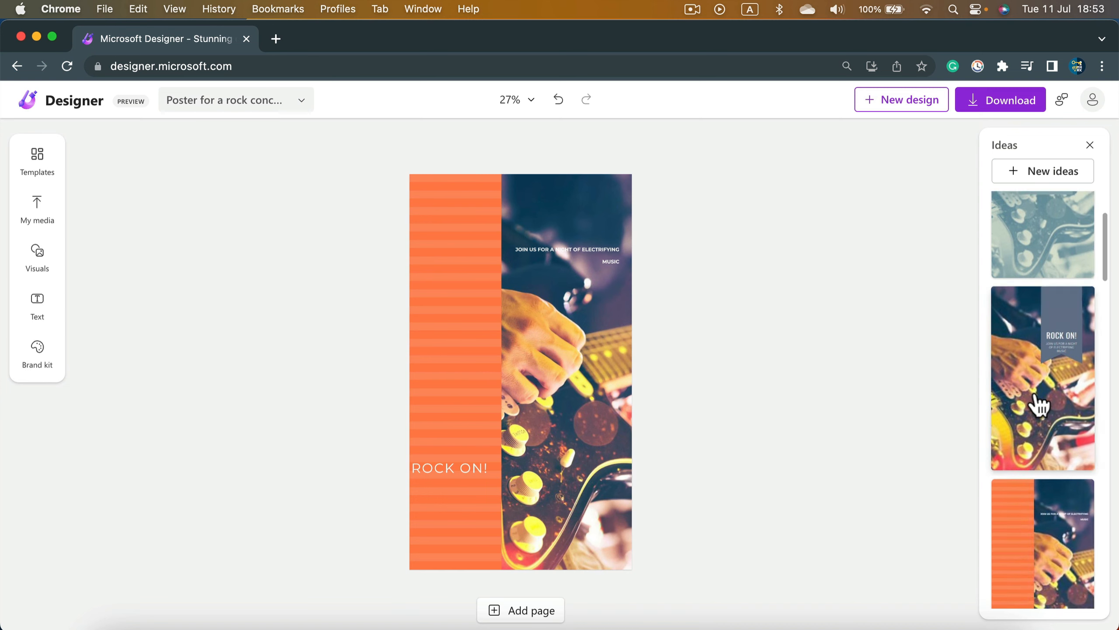
scroll(1038, 384, "down", 5)
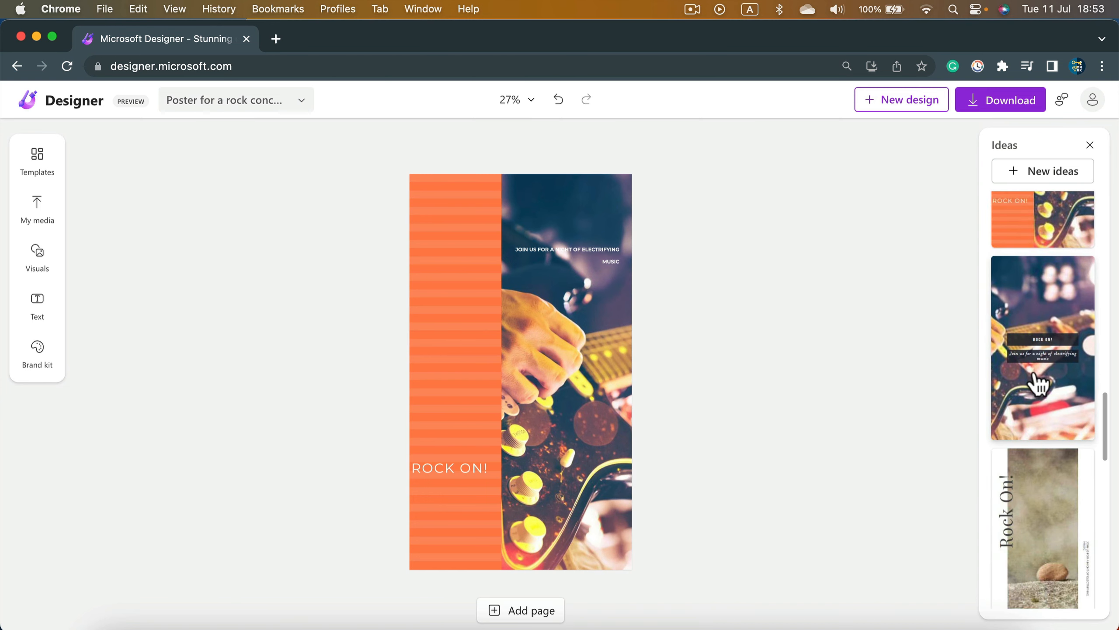
scroll(1032, 436, "down", 7)
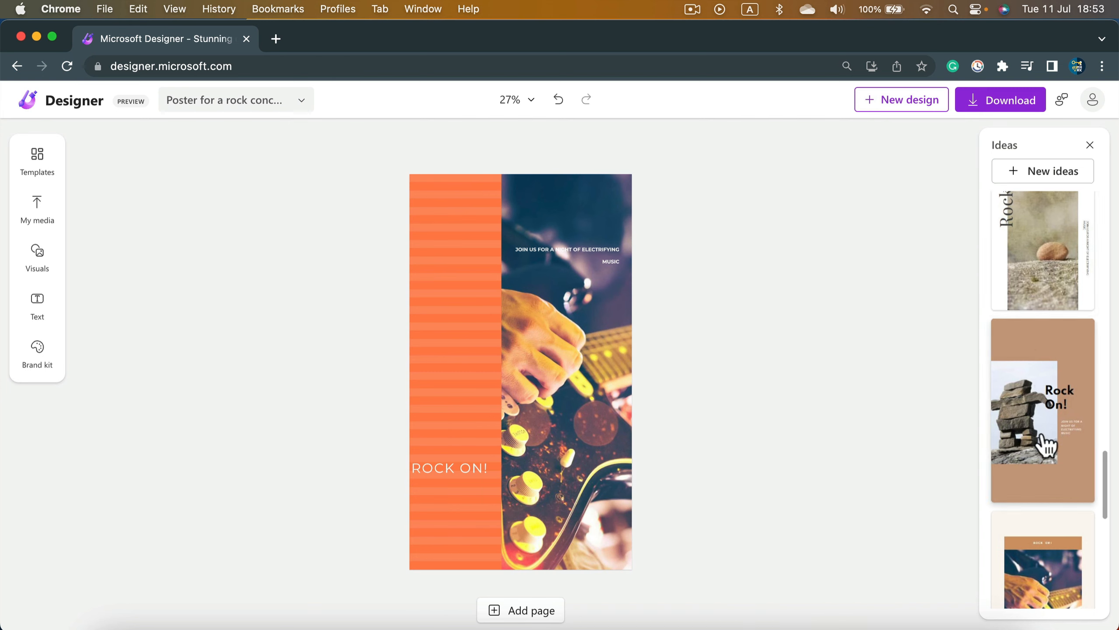
scroll(1045, 441, "down", 5)
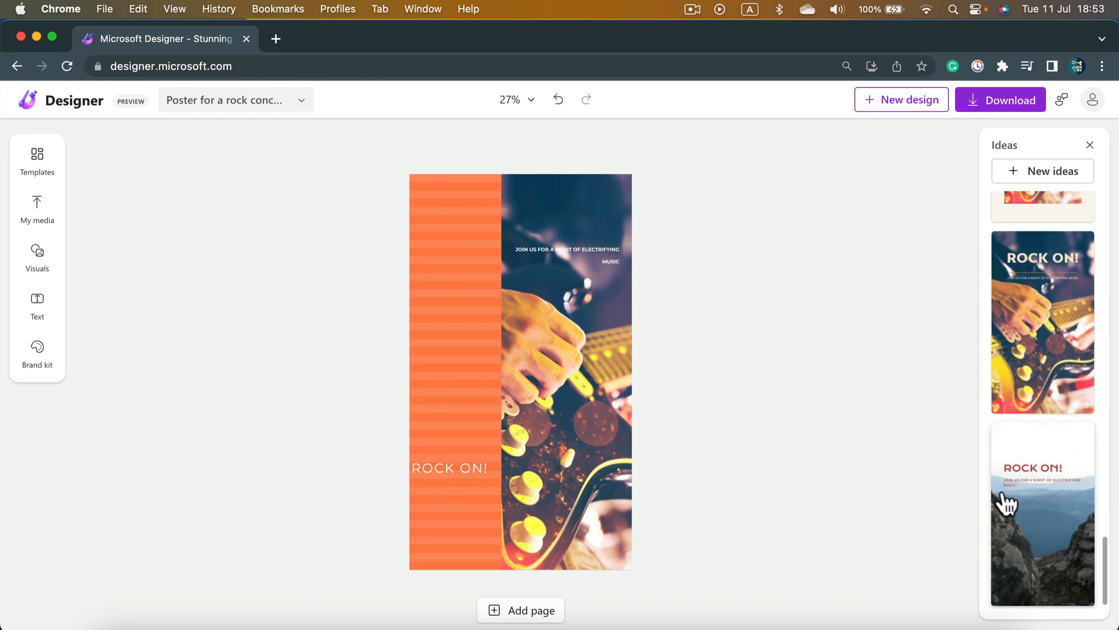
scroll(1013, 441, "up", 5)
left_click(1030, 356)
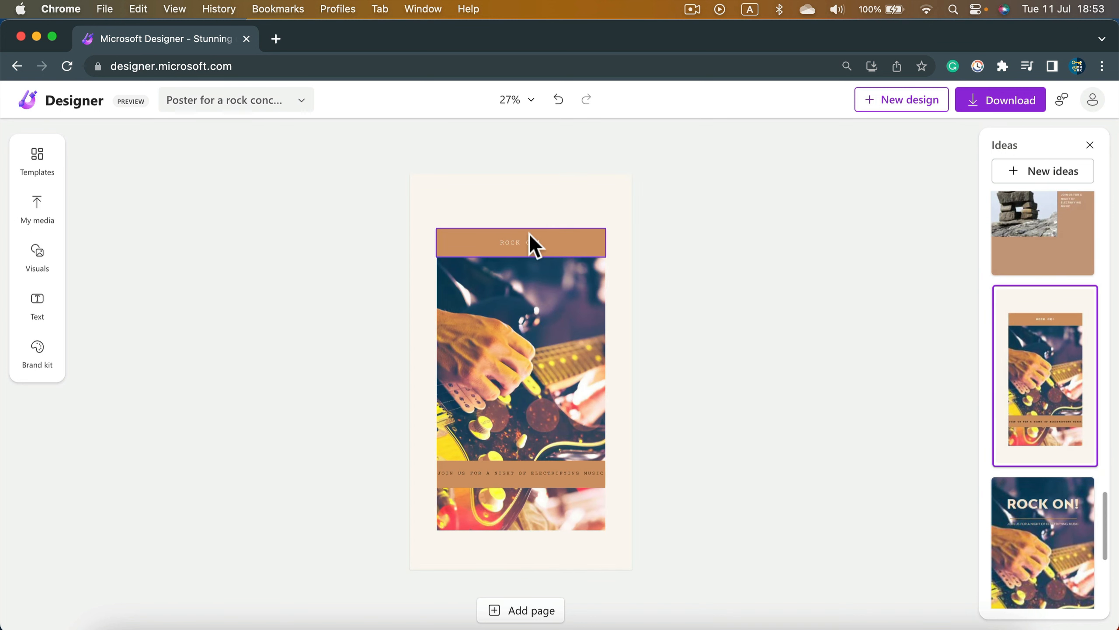
Move the tan band behind "ROCK ON!" up above the photo and recolor it with the dark purple-grey Inspire me suggestion
left_click(586, 251)
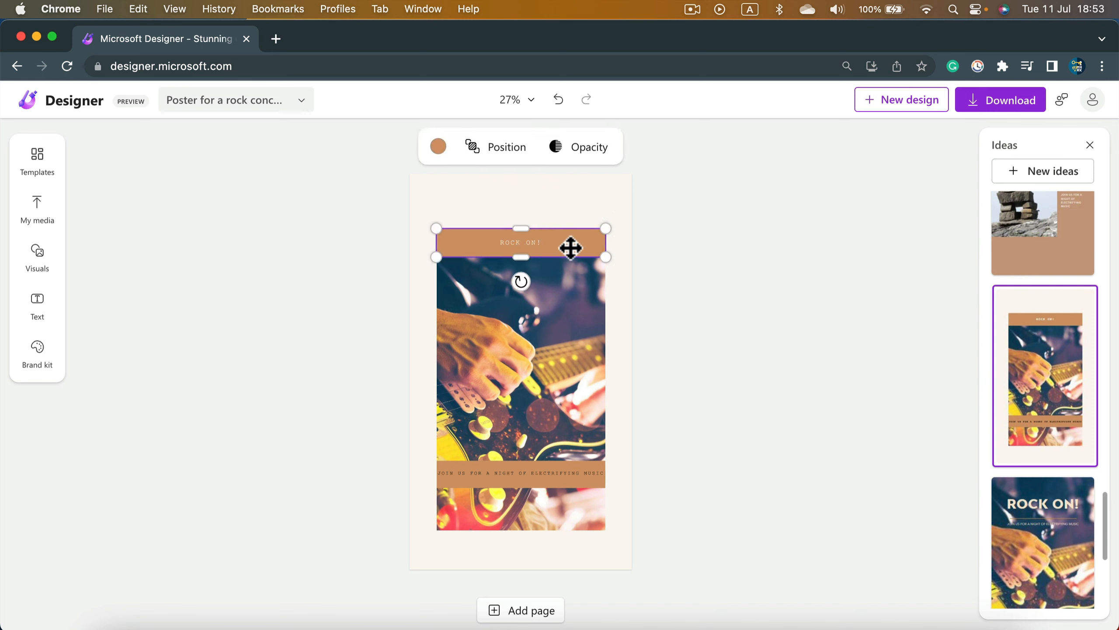
left_click_drag(581, 249, 592, 214)
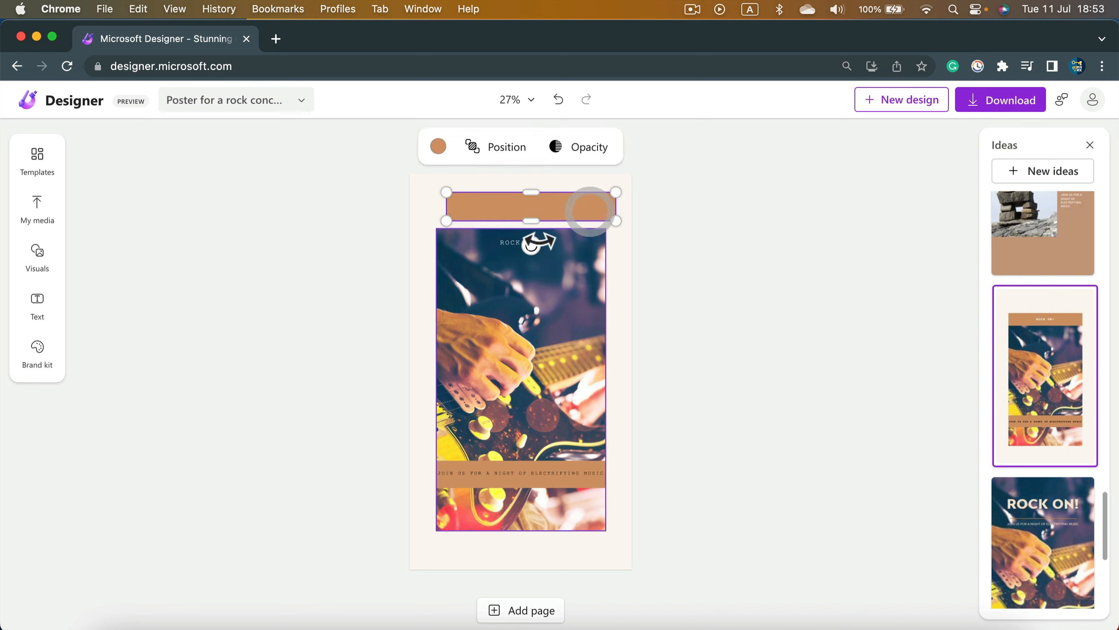
left_click(441, 146)
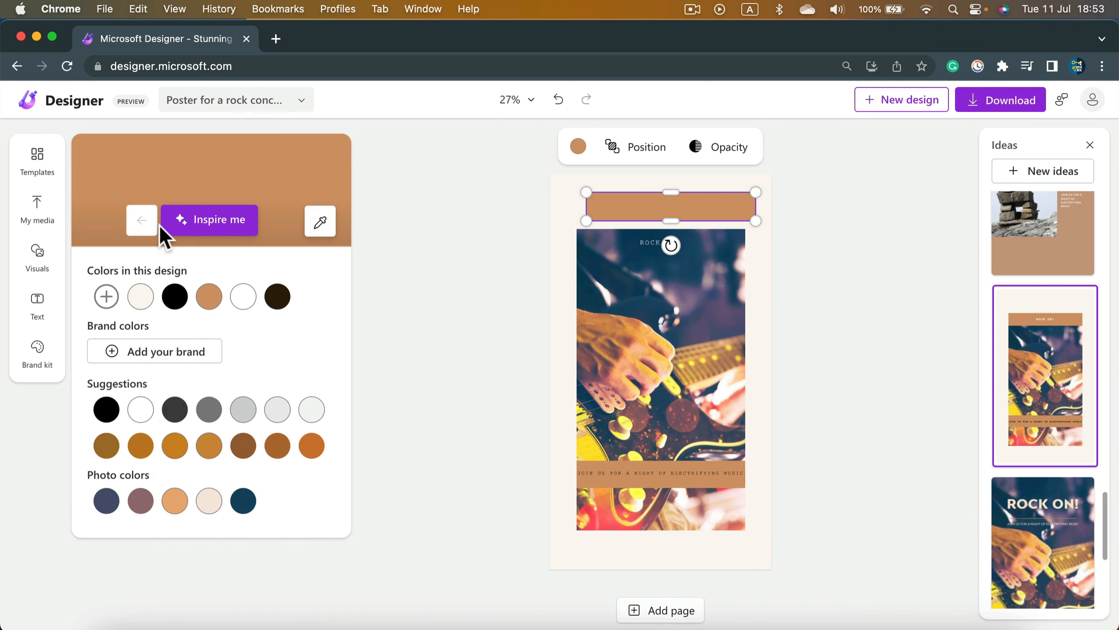
left_click(218, 226)
left_click(220, 224)
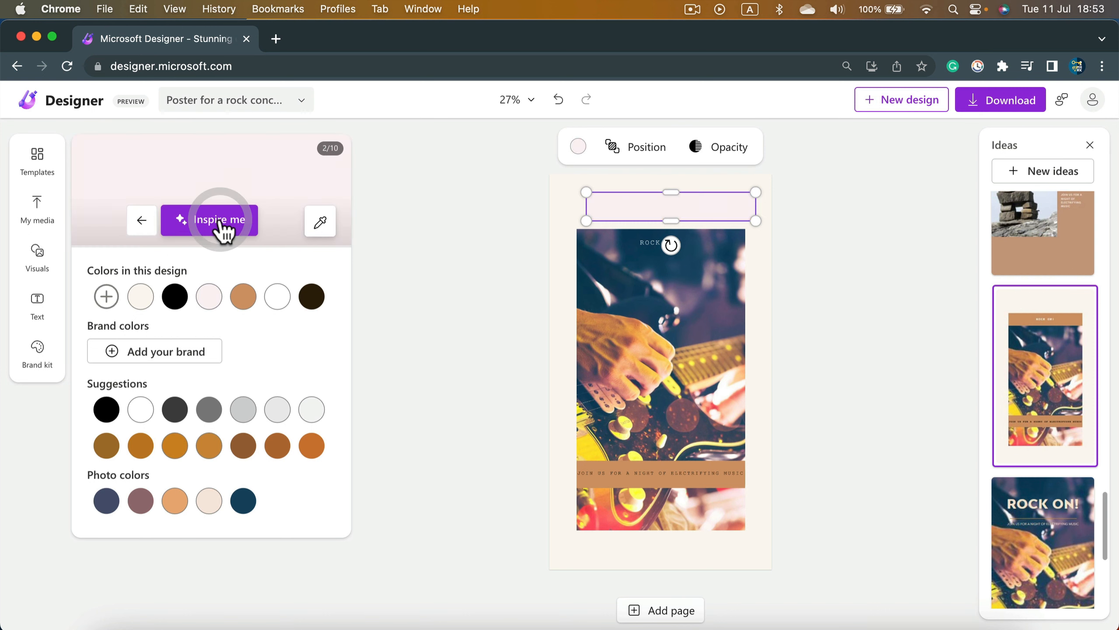
left_click(220, 225)
left_click(221, 225)
left_click(220, 225)
left_click(220, 224)
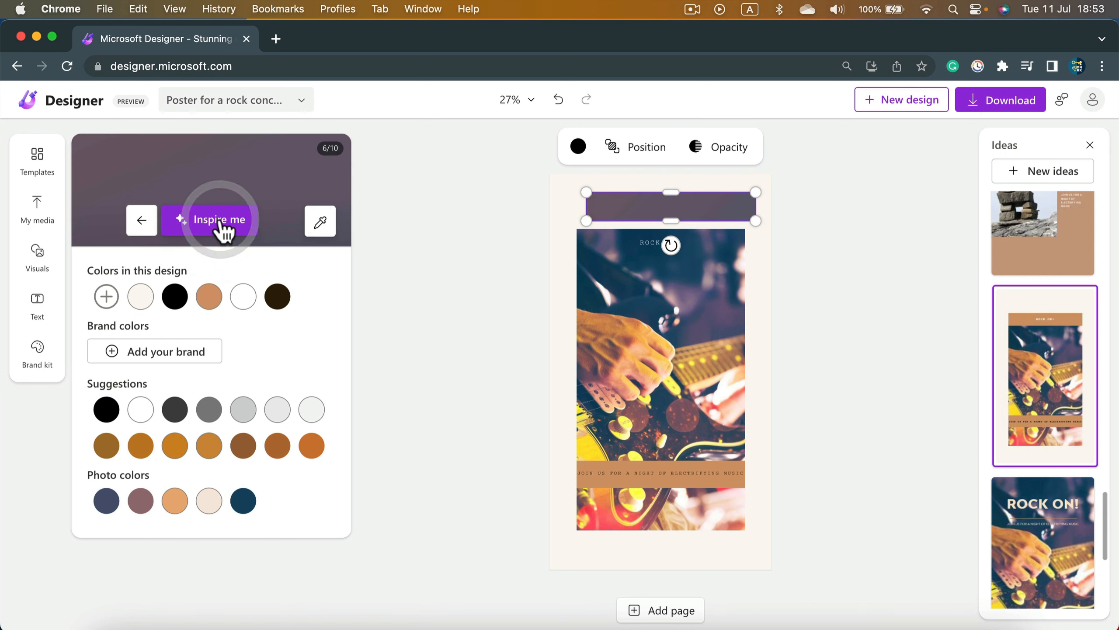
Recolor the band above the photo with the bright blue Inspire me suggestion and stretch it across the full width of the poster's top edge
left_click(220, 225)
left_click(220, 225)
left_click(221, 225)
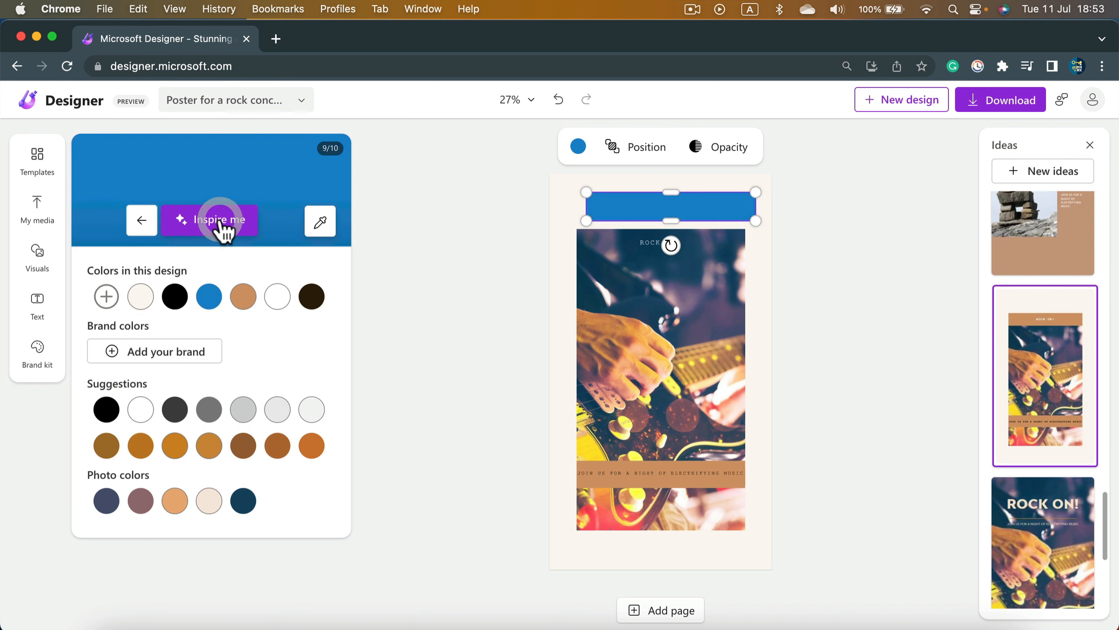
left_click_drag(617, 212, 581, 191)
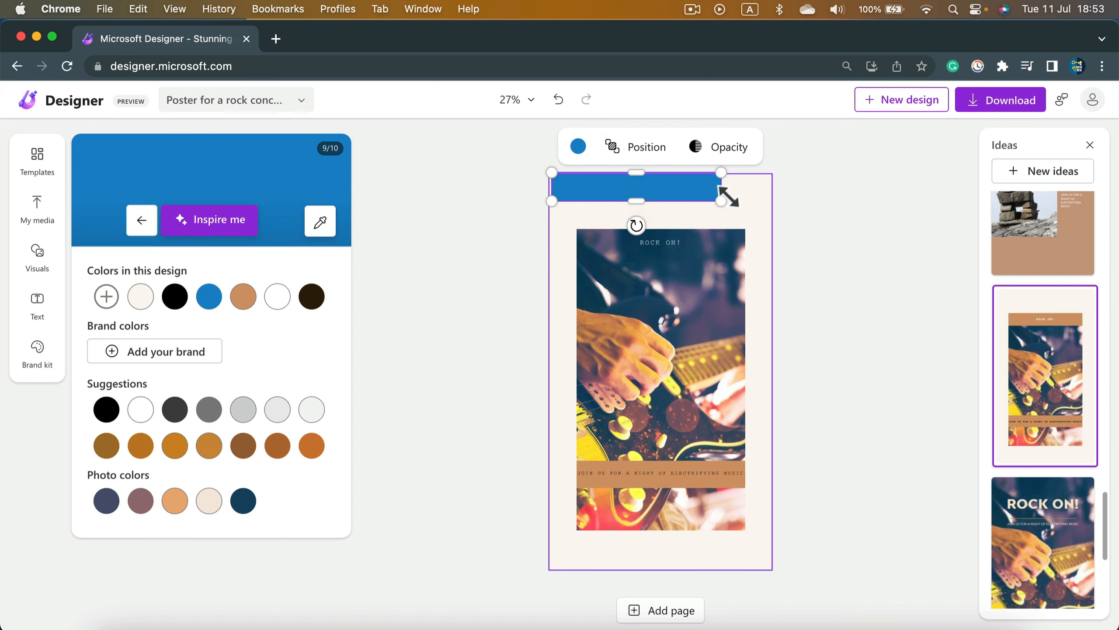
left_click_drag(721, 201, 691, 192)
left_click_drag(757, 204, 759, 205)
Move the "ROCK ON!" text onto the blue band and set its font size to 42
left_click(647, 227)
left_click_drag(646, 227, 627, 194)
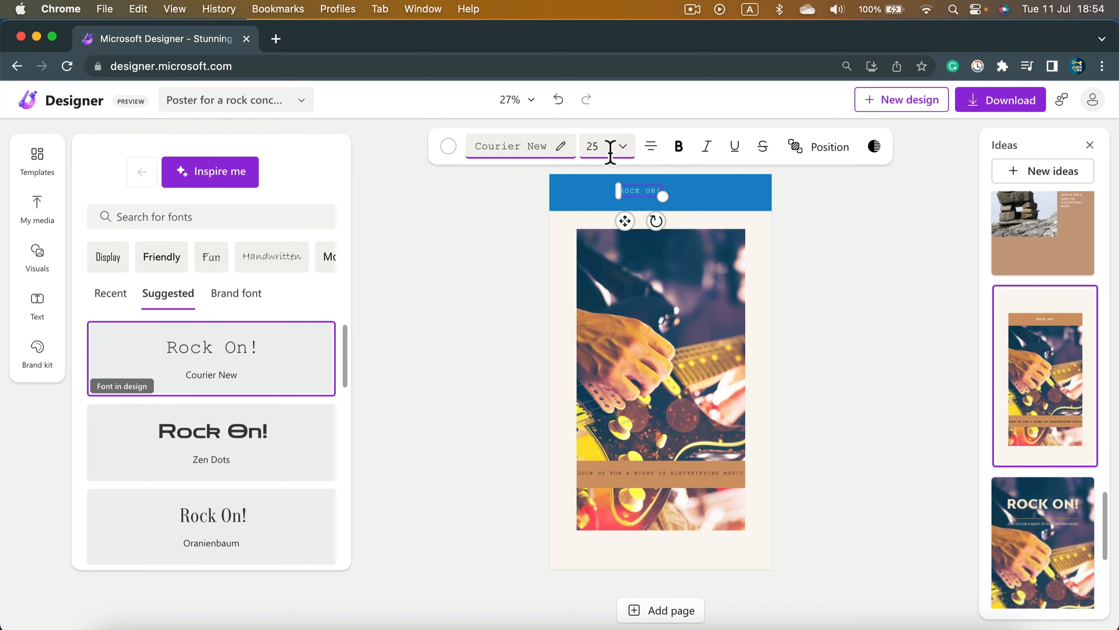
left_click(626, 150)
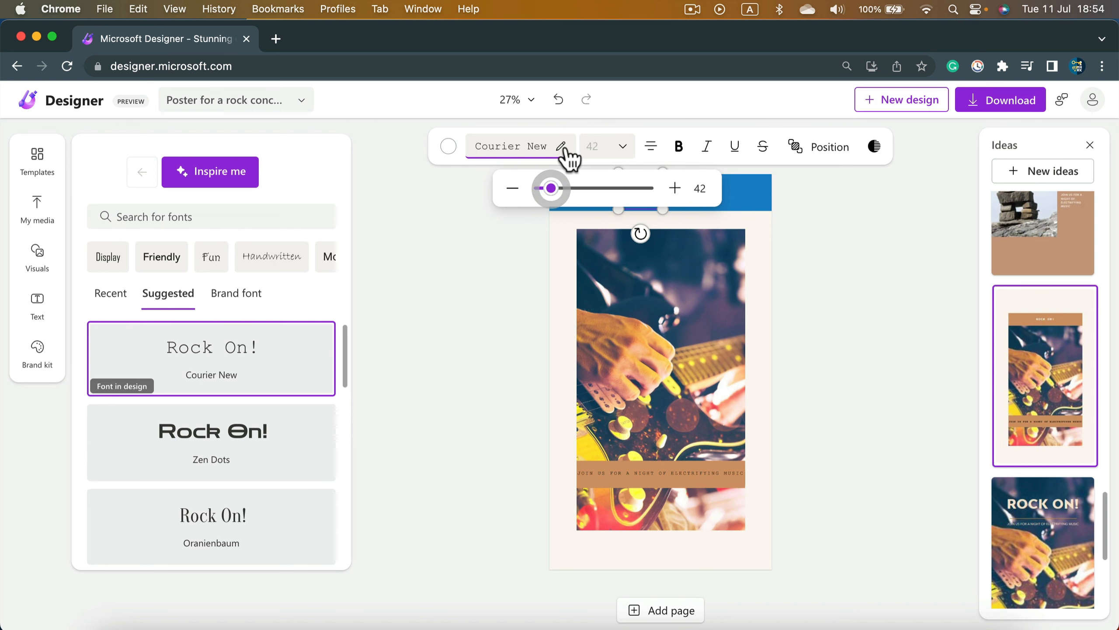
left_click(540, 149)
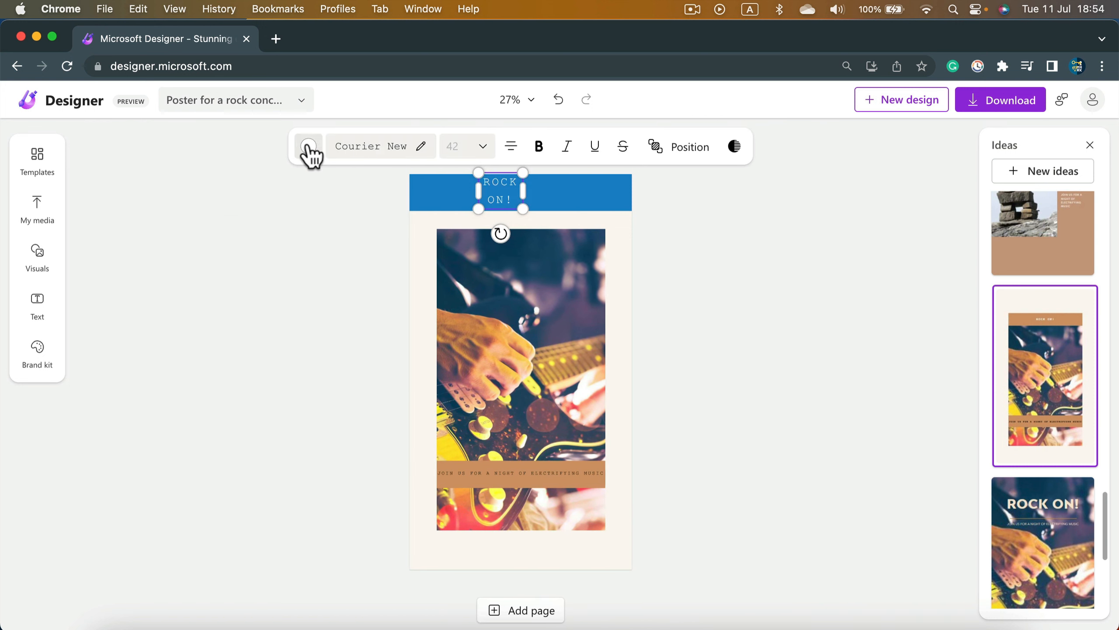
left_click(310, 147)
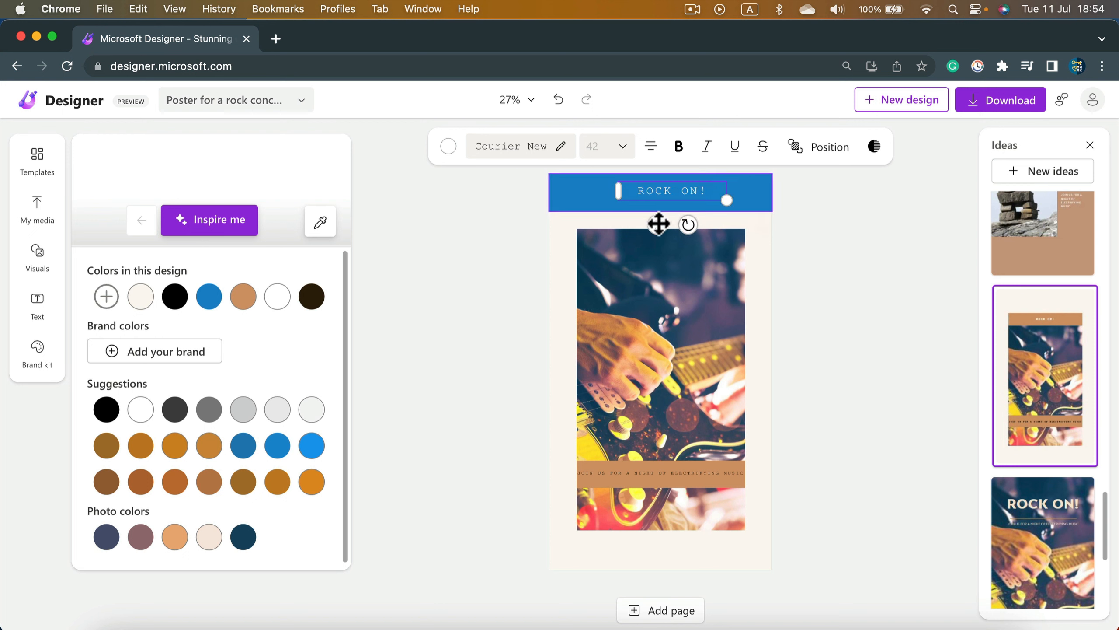
Center the single-line "ROCK ON!" heading within the blue band
left_click_drag(657, 227, 664, 228)
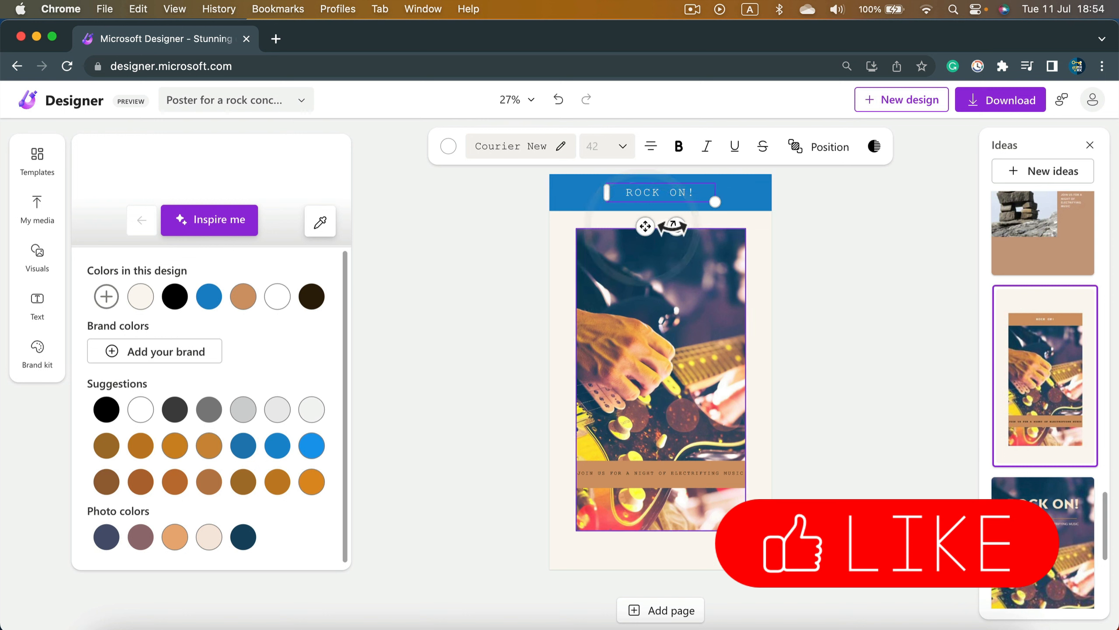
left_click_drag(645, 228, 653, 229)
left_click_drag(664, 189, 674, 221)
key("shift")
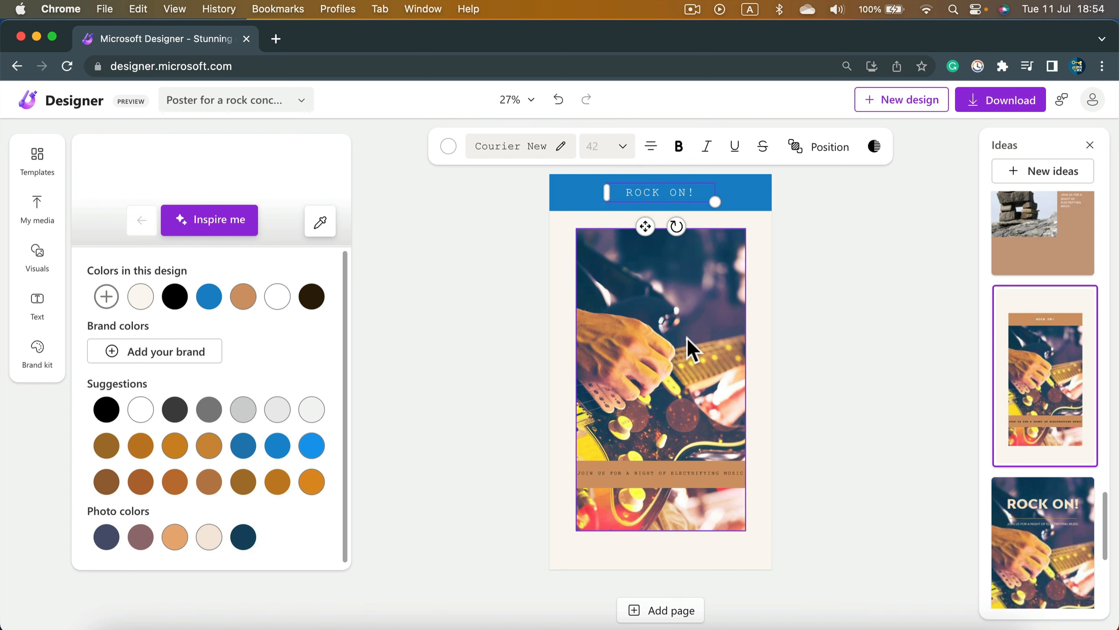
Cycle through the Inspire me effects for the guitar photo and apply the full-color version with a blurred background
left_click(693, 351)
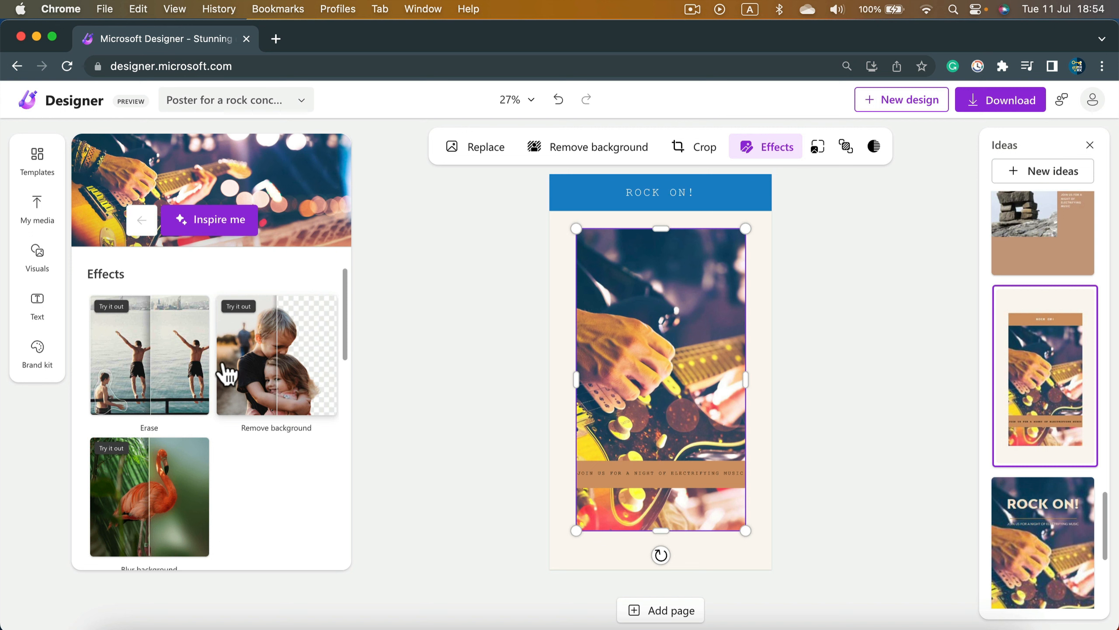
scroll(166, 441, "down", 1)
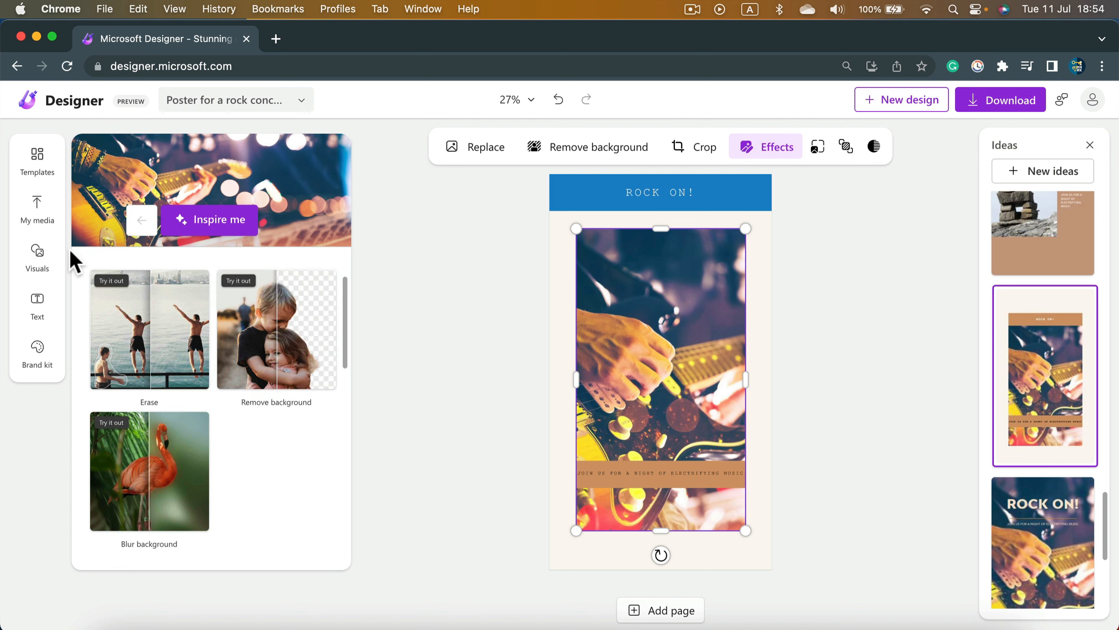
left_click(250, 229)
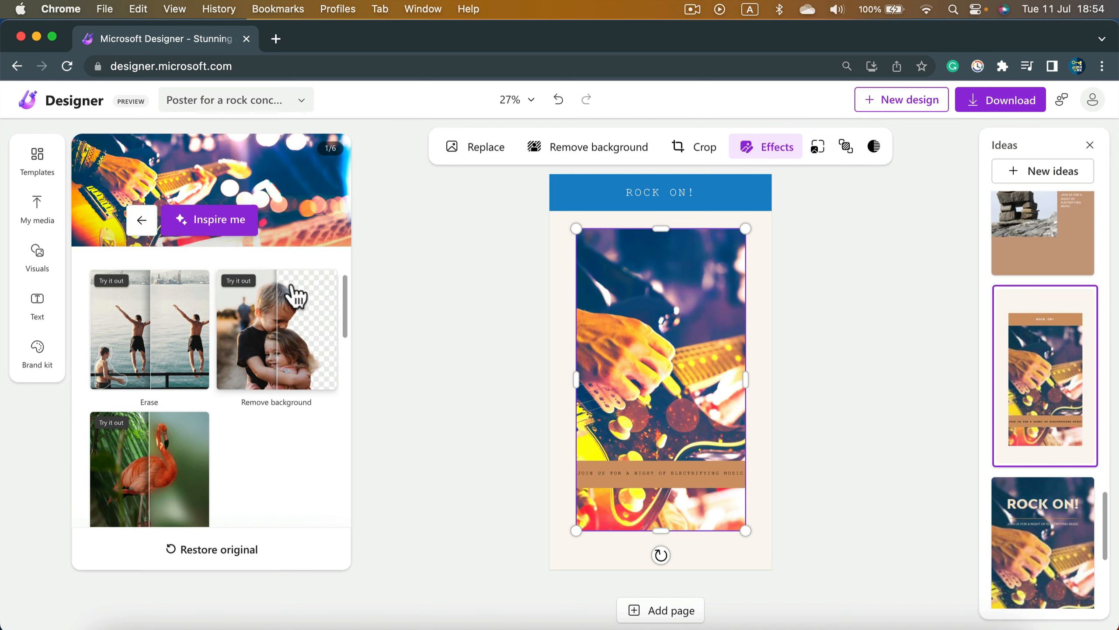
left_click(238, 222)
left_click(237, 232)
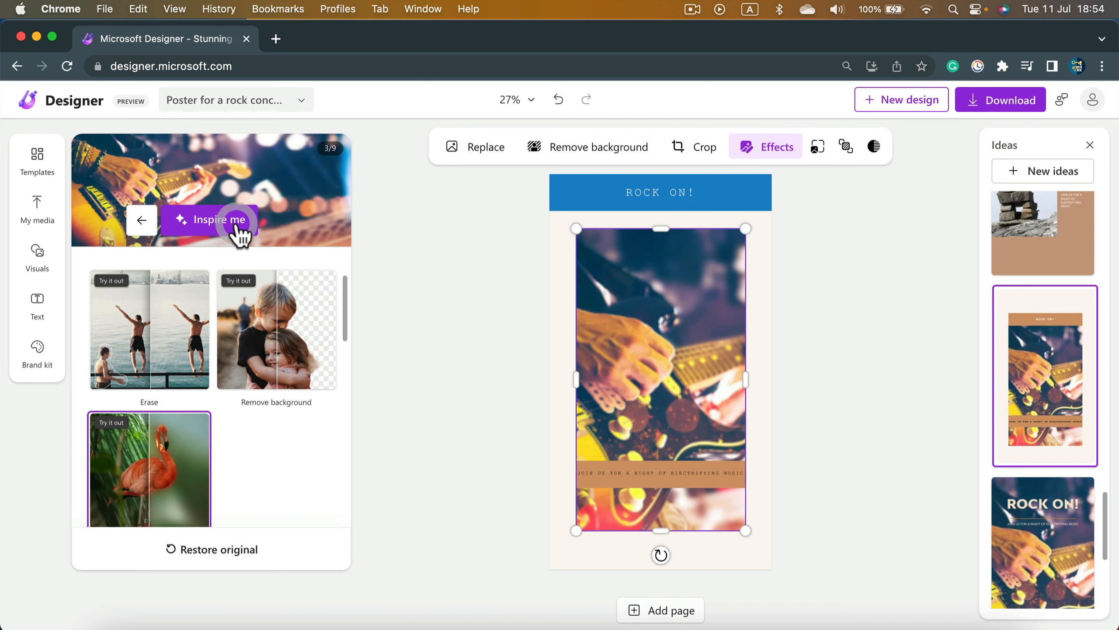
left_click(225, 241)
left_click(220, 243)
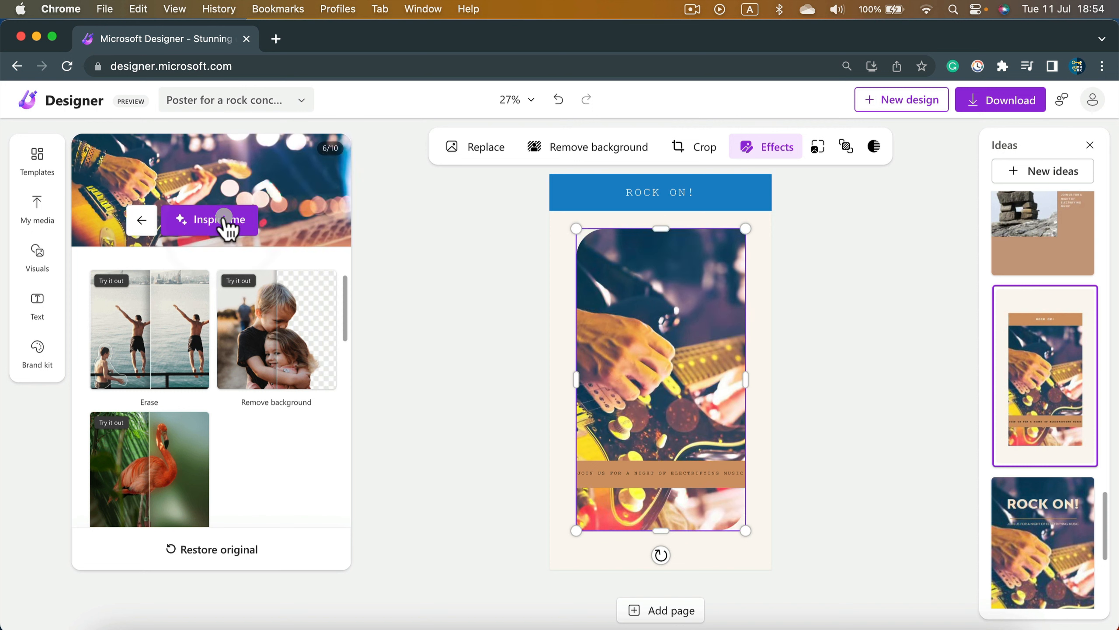
left_click(225, 229)
left_click(229, 232)
left_click(227, 232)
left_click(228, 232)
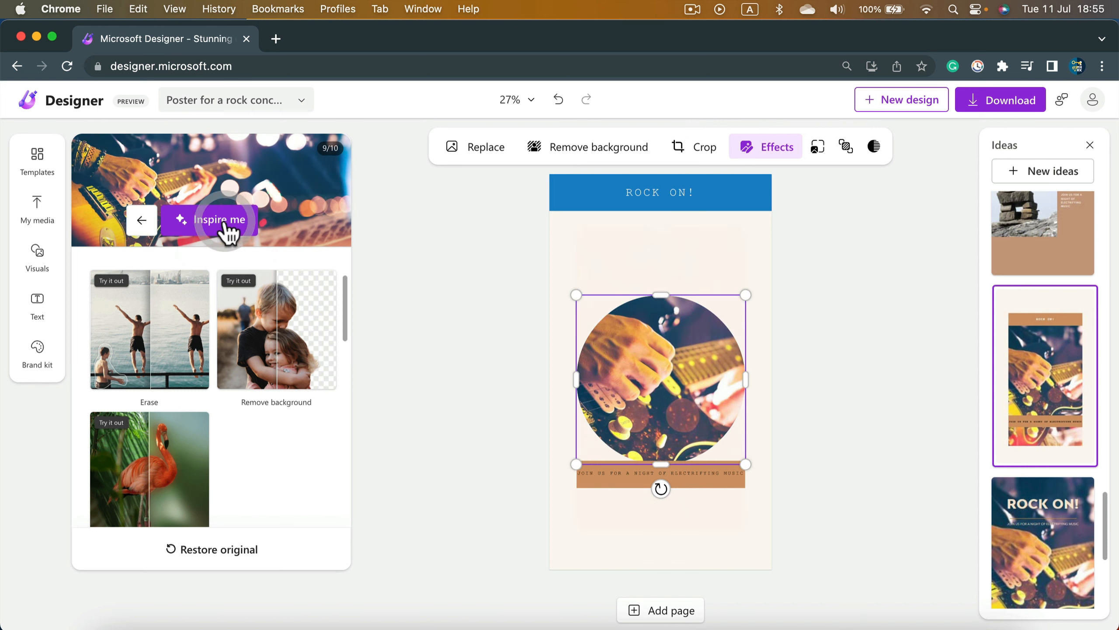
left_click(228, 233)
left_click(227, 232)
left_click(228, 232)
left_click(228, 232)
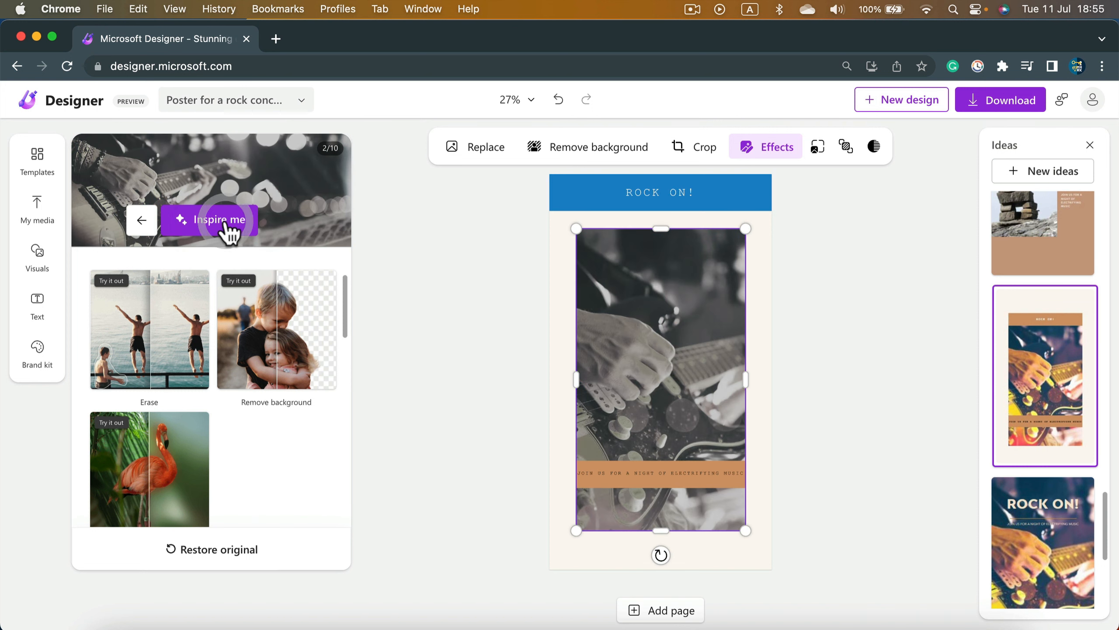
left_click(227, 232)
Move the guitar photo up under the blue band and enlarge it to fill the poster's full width and remaining height
left_click_drag(674, 337, 648, 320)
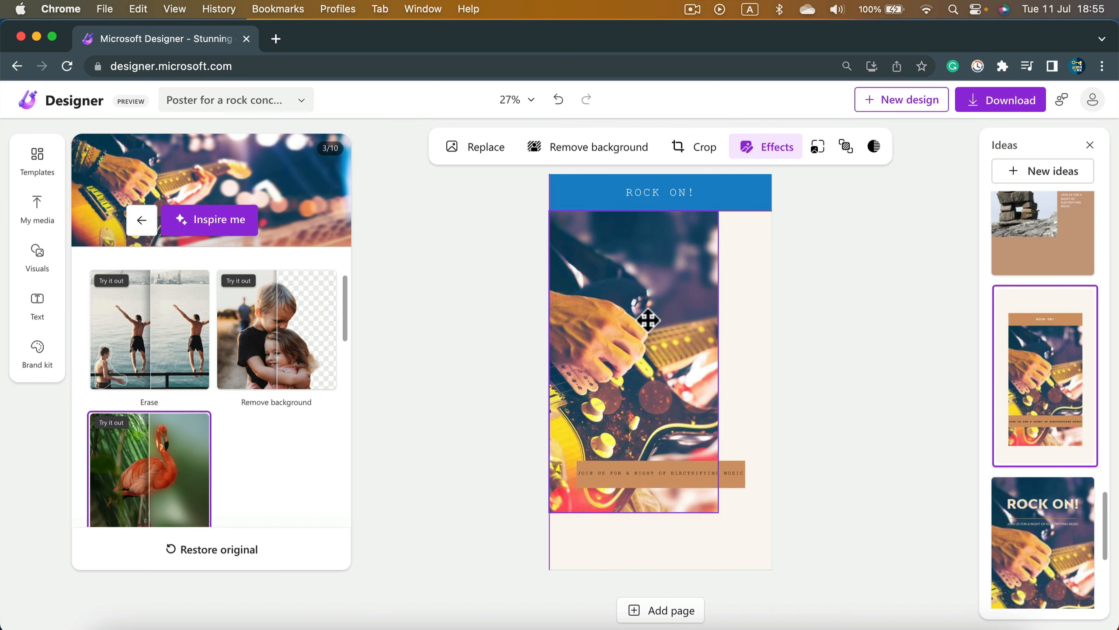
left_click(646, 318)
left_click_drag(716, 514, 757, 608)
mouse_move(750, 535)
left_mouse_down()
mouse_move(759, 541)
mouse_move(749, 524)
left_mouse_up()
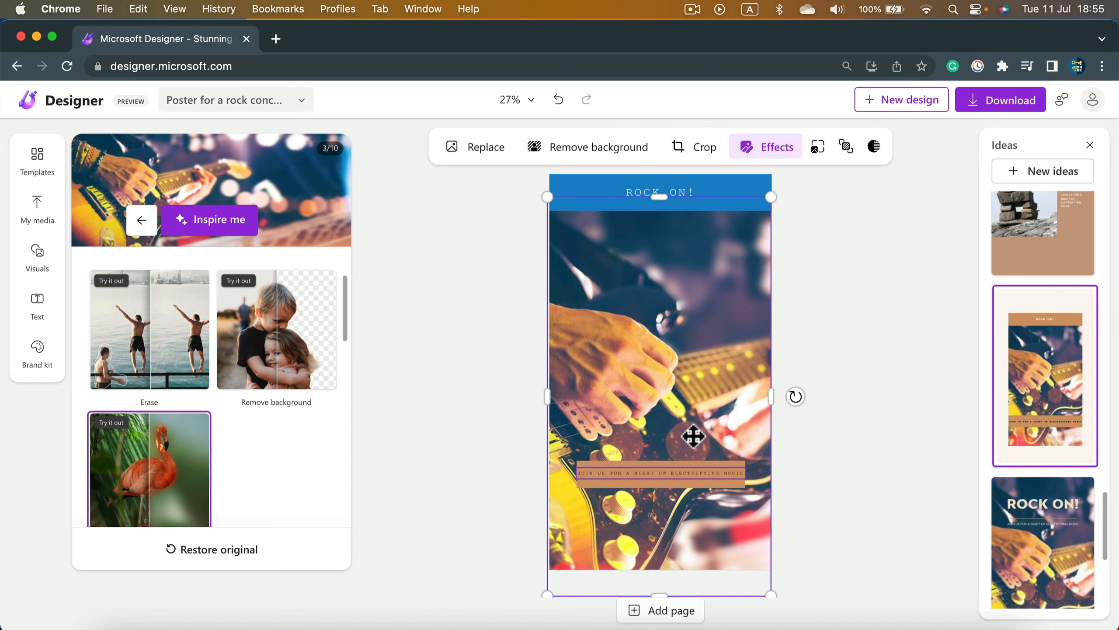
Delete the "Join us for a night of electrifying music" text and enlarge the tan band into a tall rectangle centered over the lower photo
left_click_drag(685, 470, 693, 391)
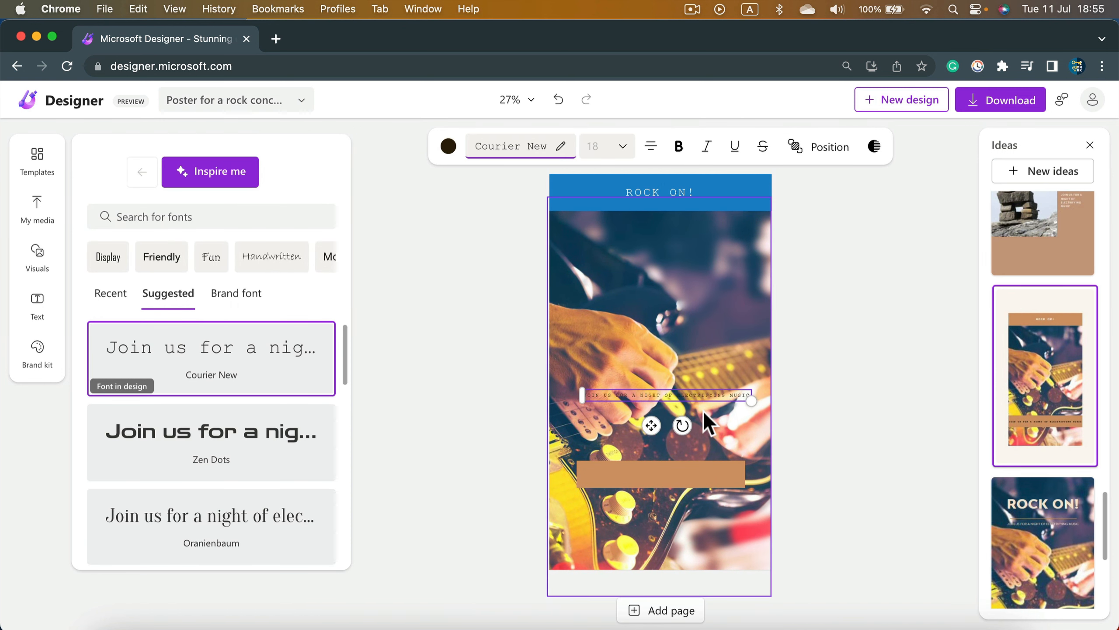
key("BackSpace")
left_click_drag(573, 480, 523, 577)
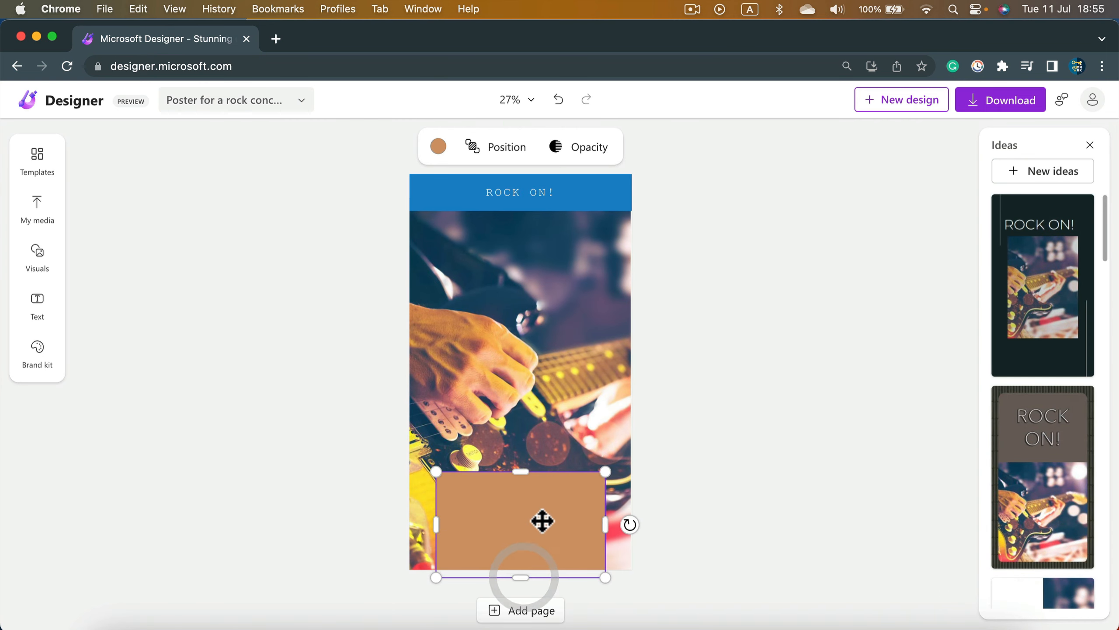
left_click_drag(543, 522, 542, 495)
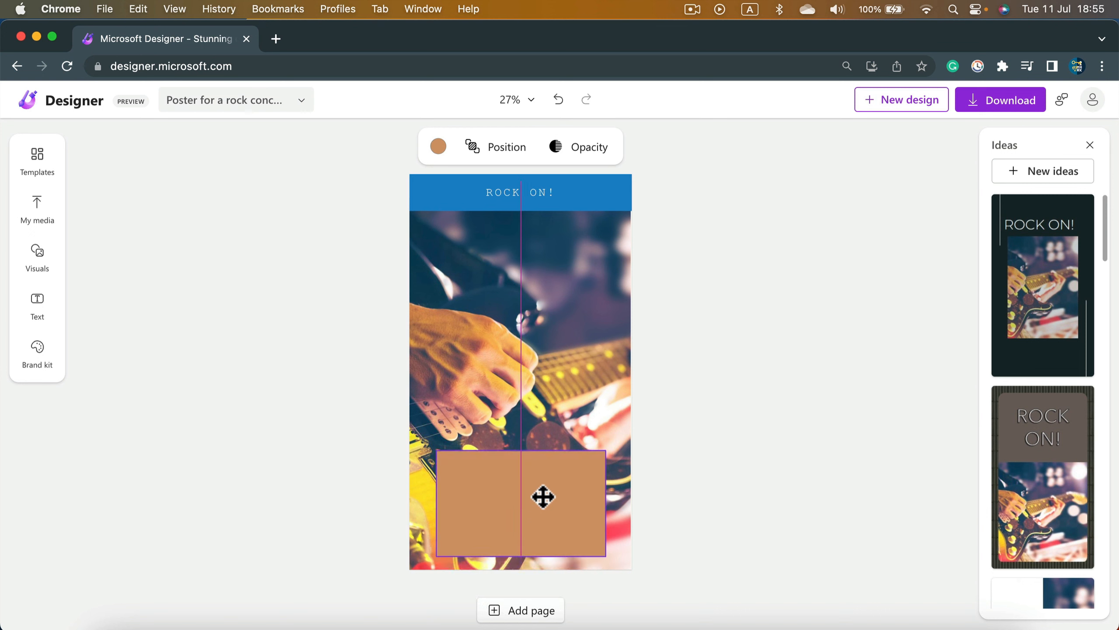
Set the tan rectangle's opacity to about 55% and recolor it with the suggested bright blue
left_click(608, 150)
left_click_drag(638, 191, 610, 192)
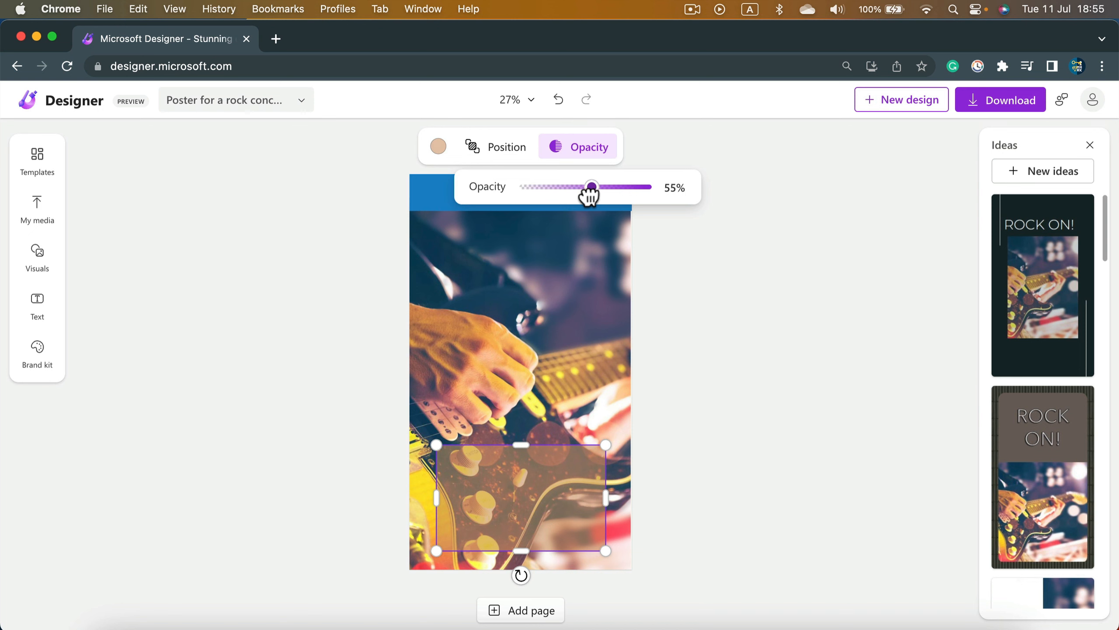
left_click(440, 149)
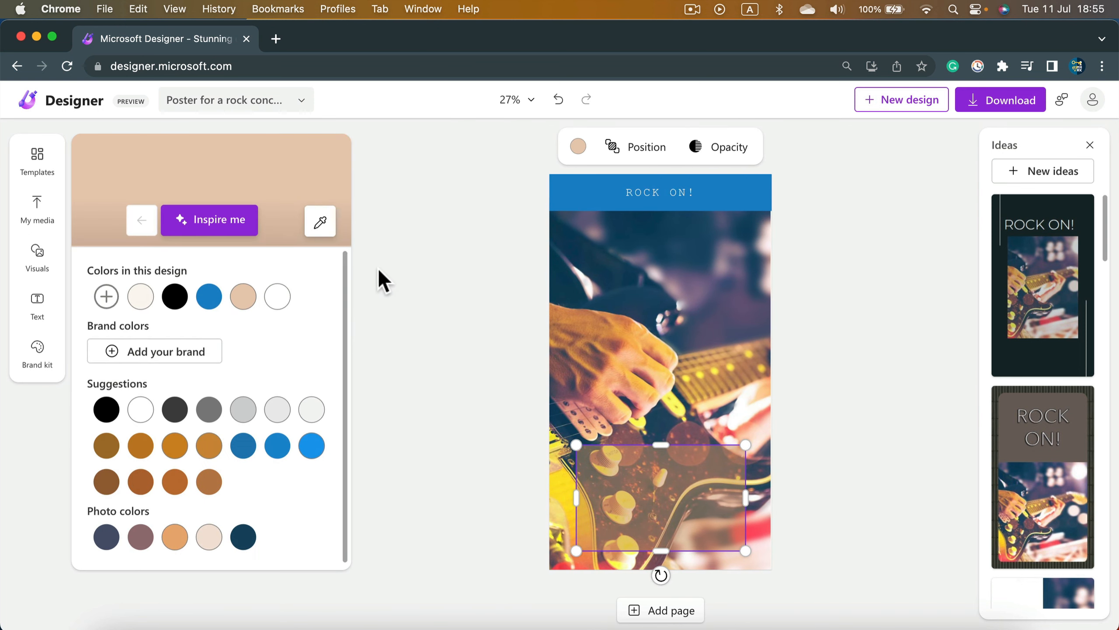
left_click(277, 454)
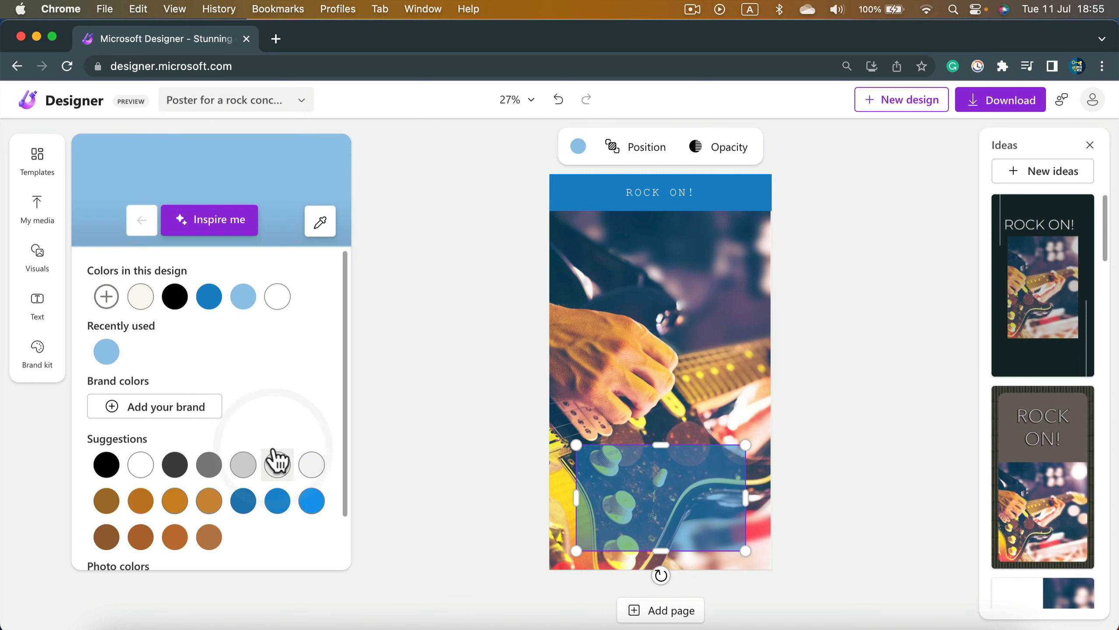
left_click(440, 339)
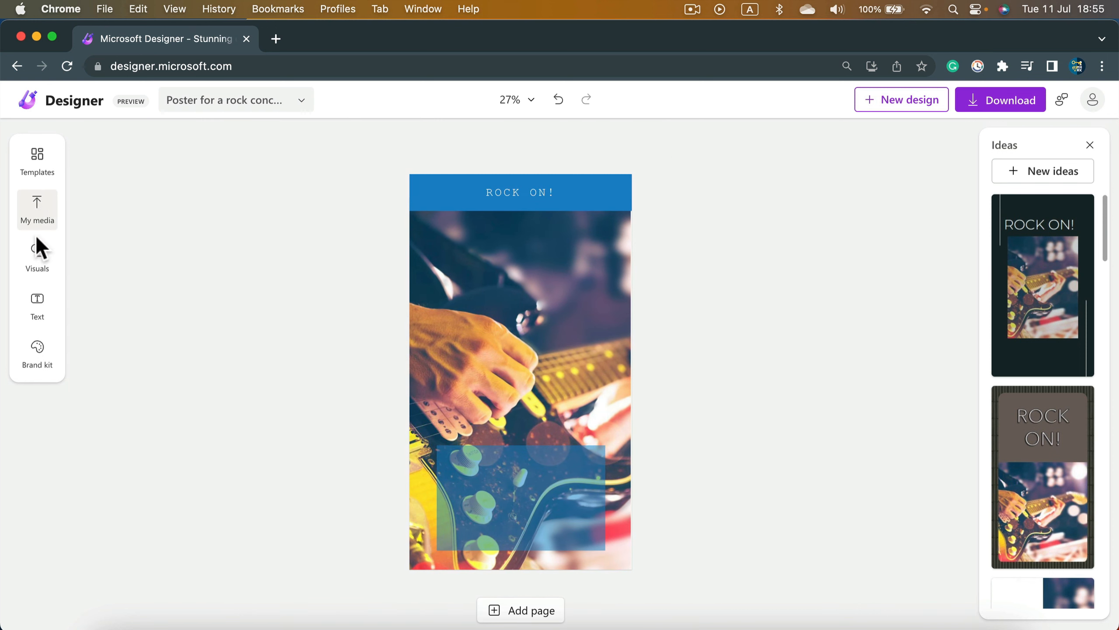
Add a body text placeholder and place it in the upper part of the translucent blue rectangle
left_click(27, 300)
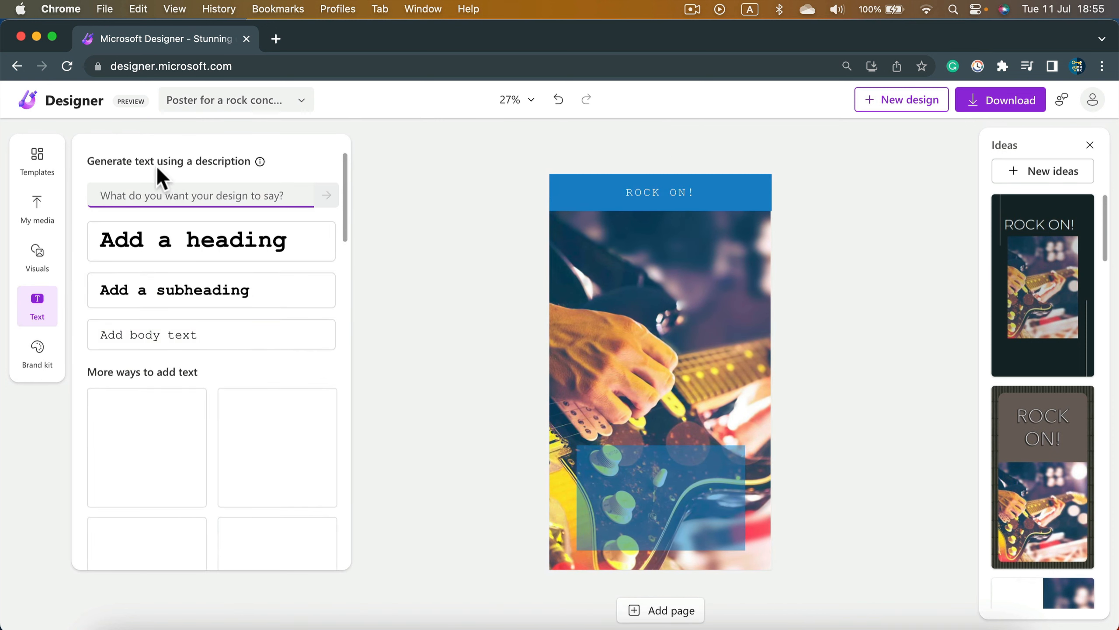
left_click(243, 348)
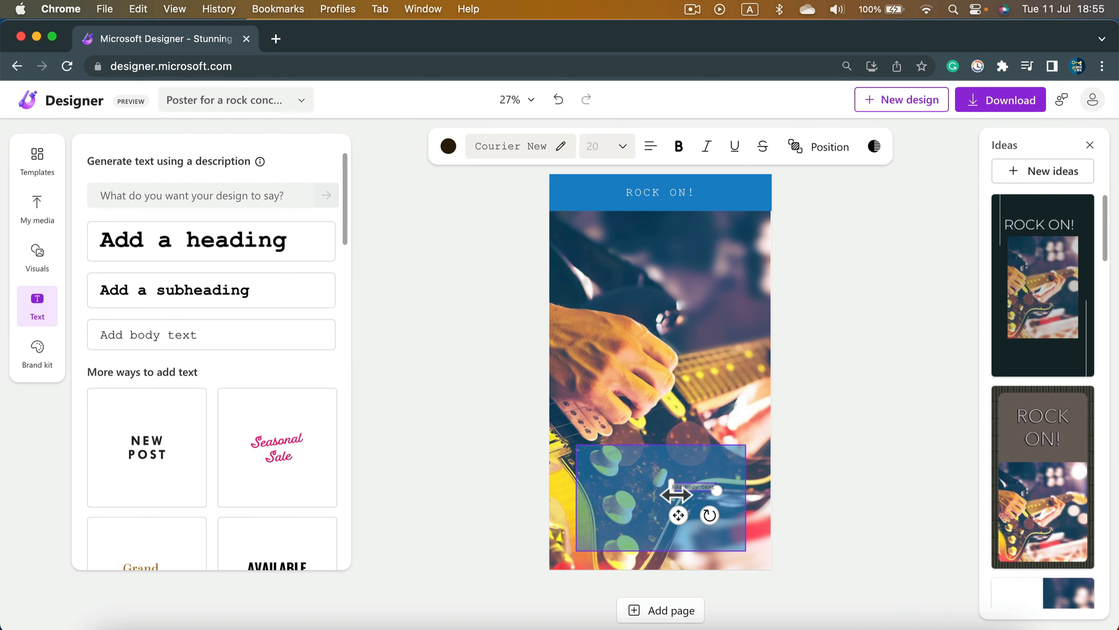
left_click_drag(686, 489, 654, 474)
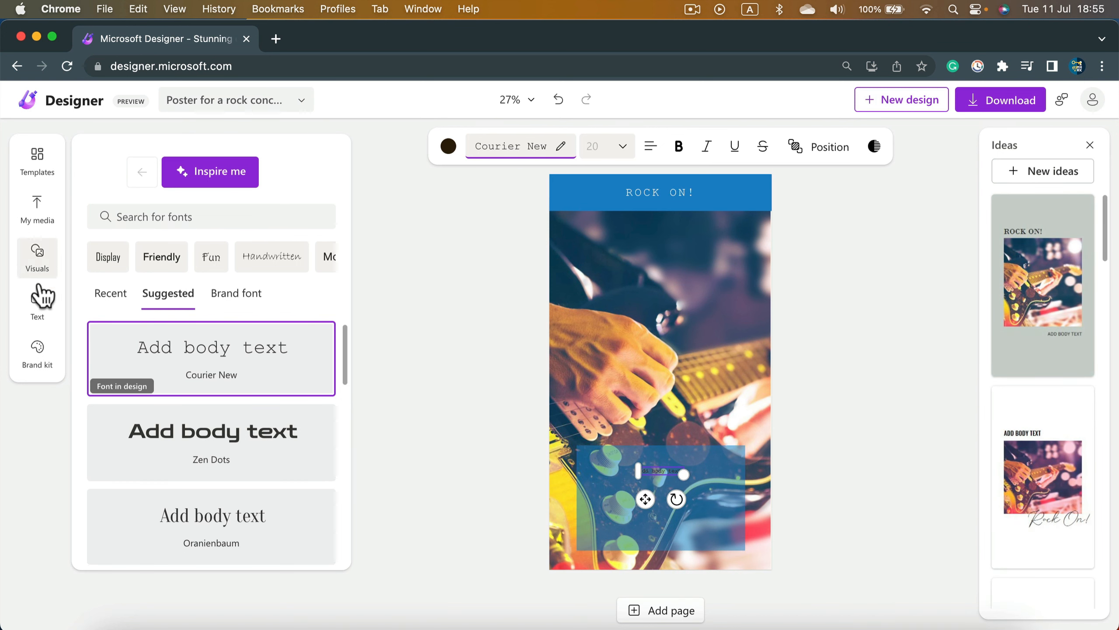
Browse the visuals library and its graphics collection, examining the shapes, lines, gradient backgrounds, frames, icons and illustrations
left_click(39, 255)
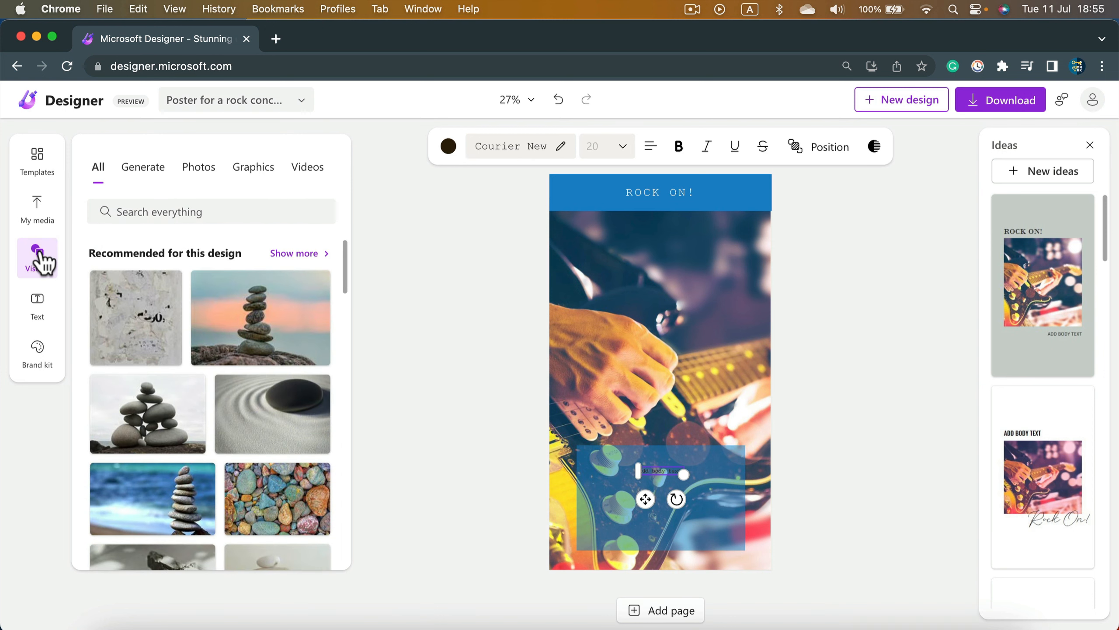
scroll(199, 306, "down", 15)
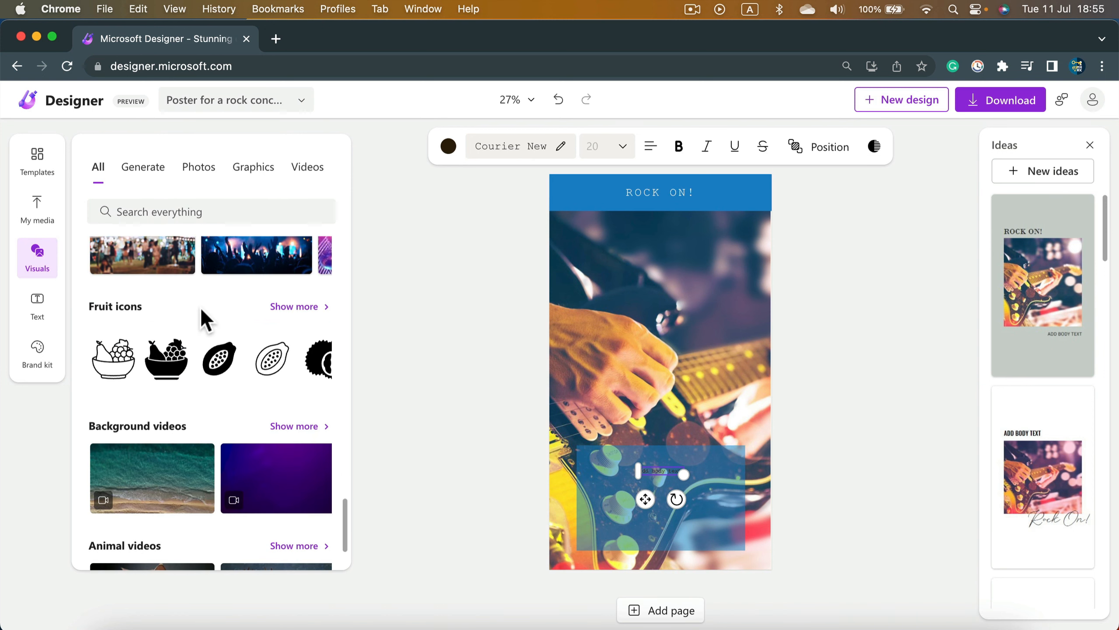
left_click(247, 167)
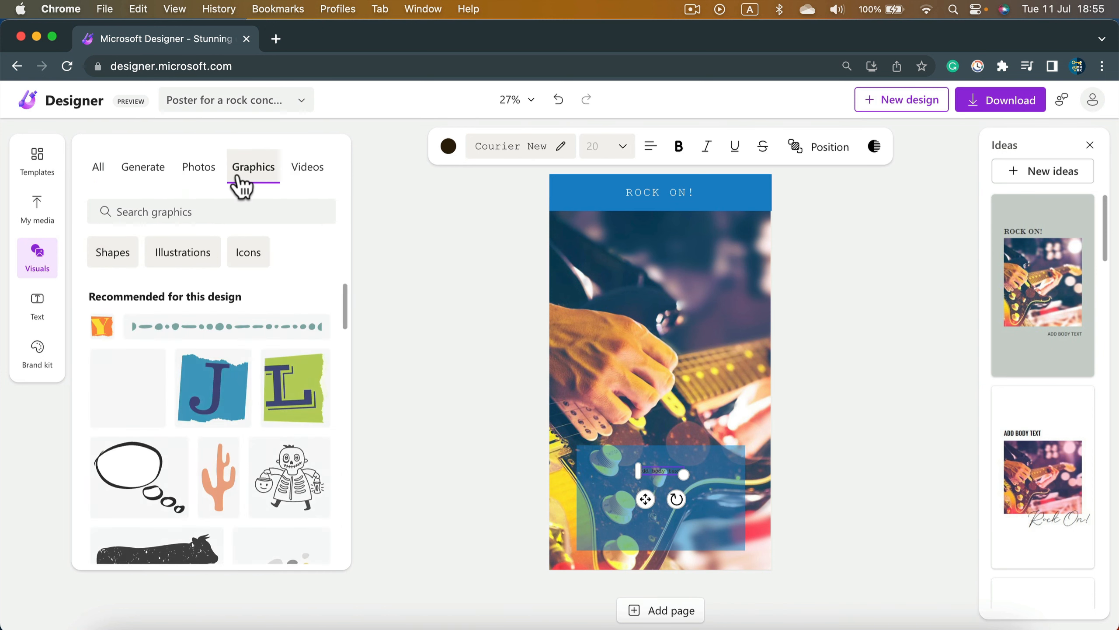
scroll(267, 415, "down", 10)
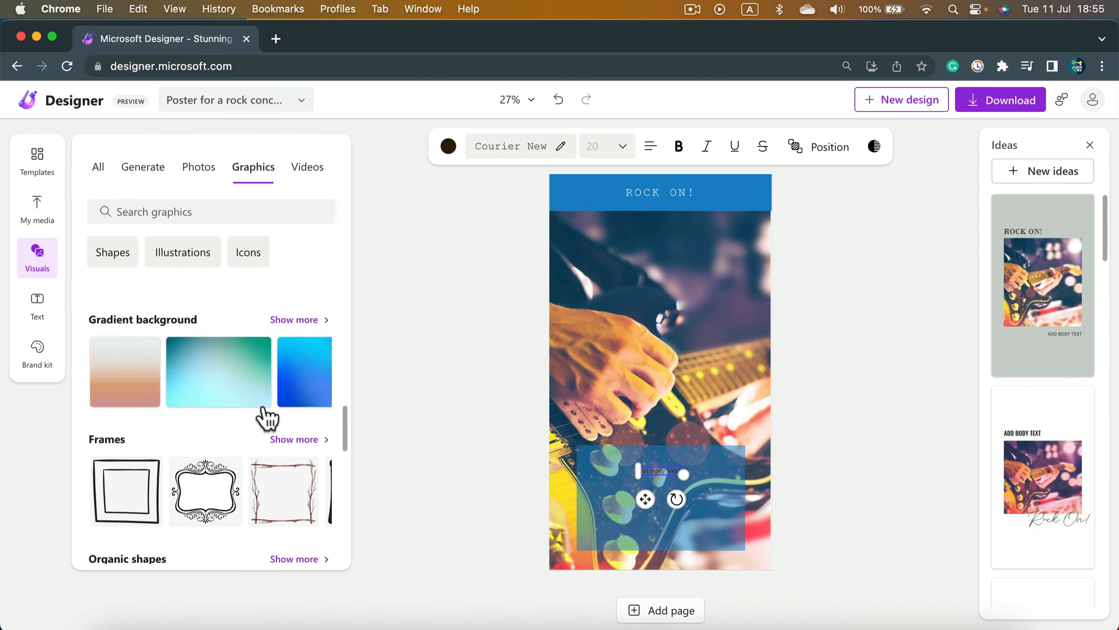
scroll(267, 418, "up", 6)
scroll(199, 485, "down", 3)
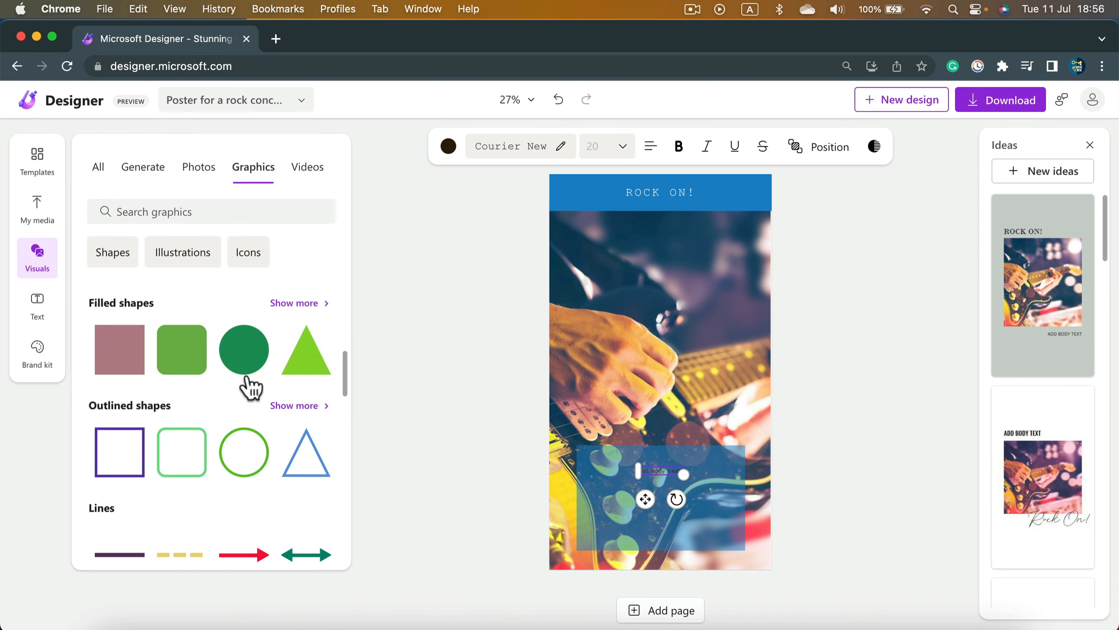
scroll(165, 437, "down", 3)
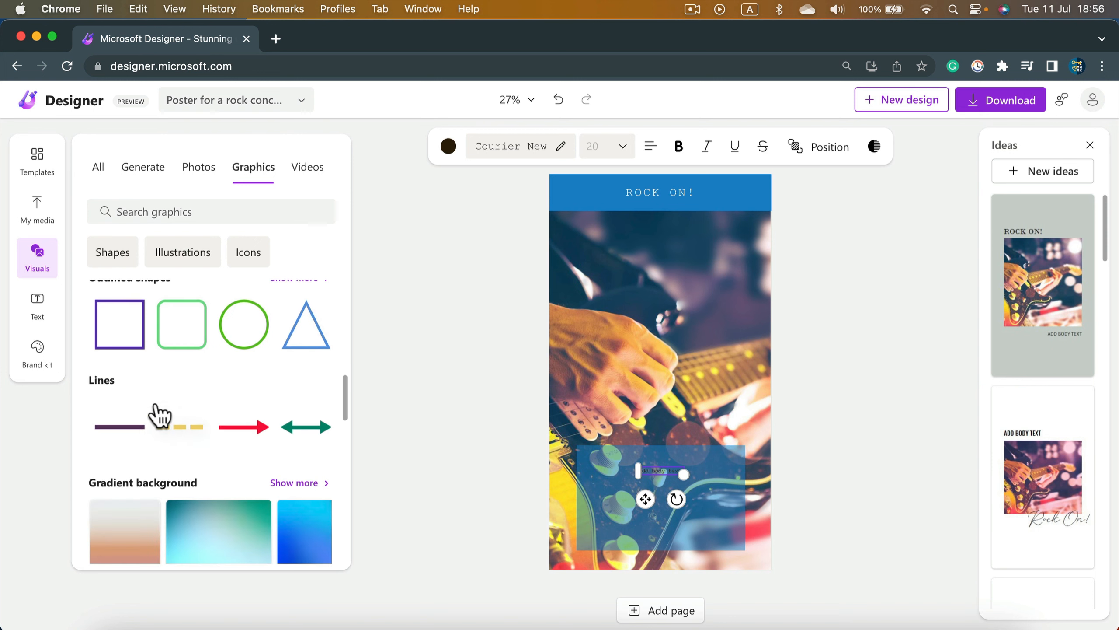
scroll(178, 434, "down", 3)
scroll(229, 392, "down", 6)
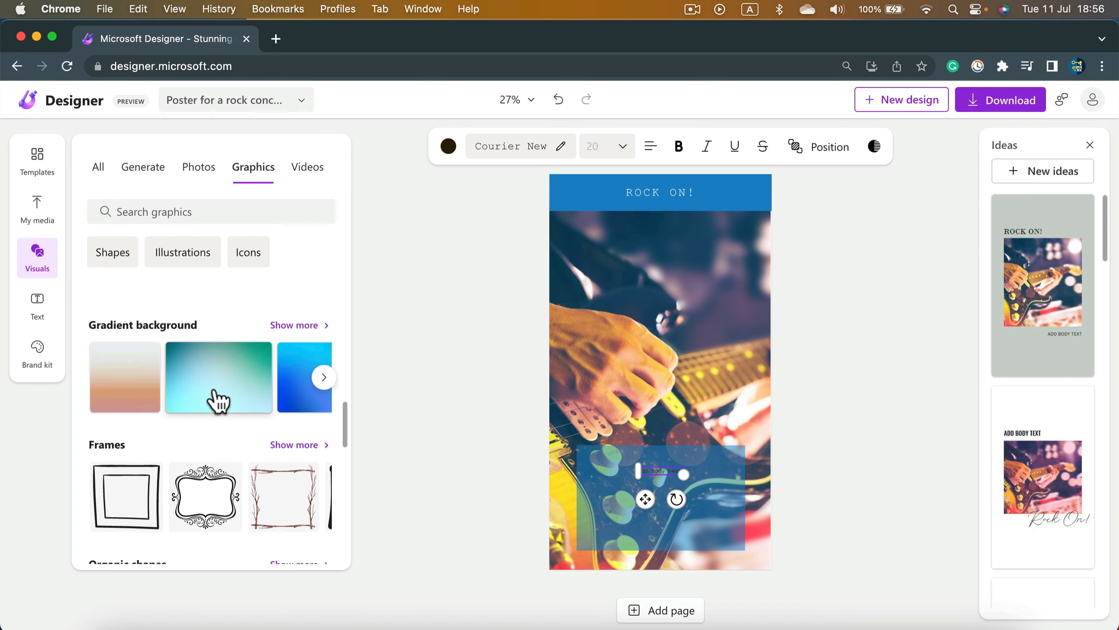
scroll(158, 383, "down", 3)
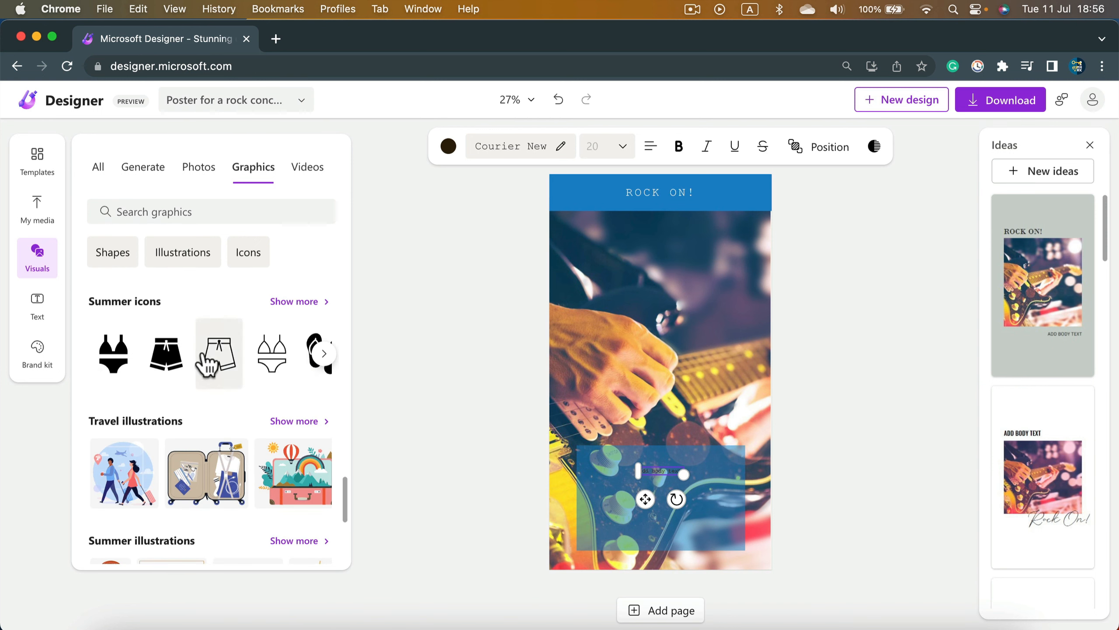
Search the graphics collection for "rock" and add the outlined rock-hand icon to the poster
left_click(324, 355)
left_click(324, 355)
left_click(181, 212)
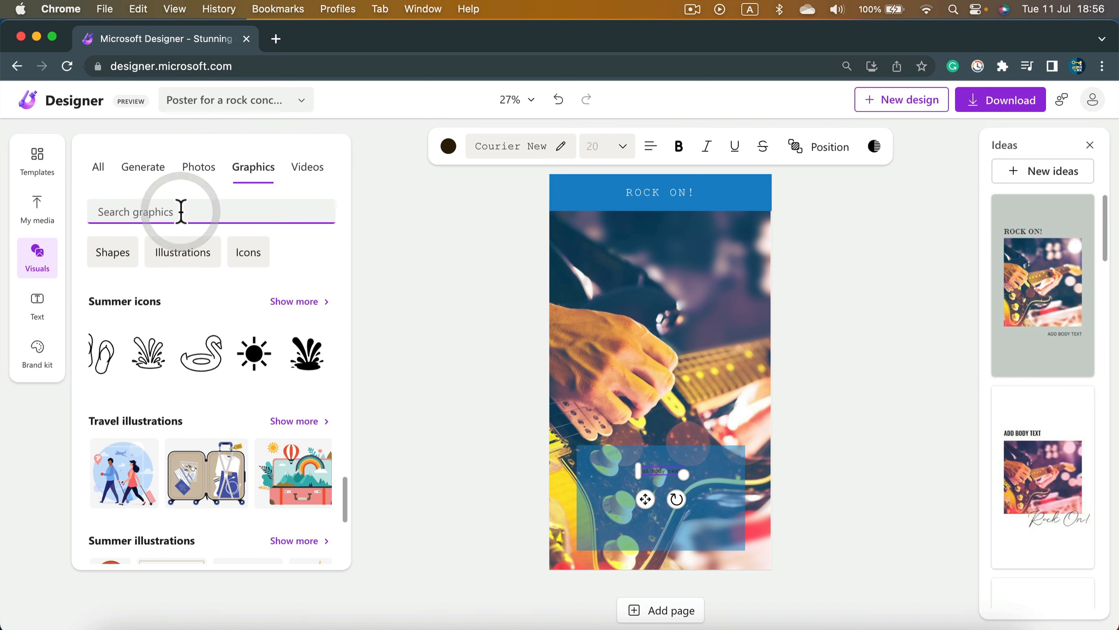
type("rock")
key("Return")
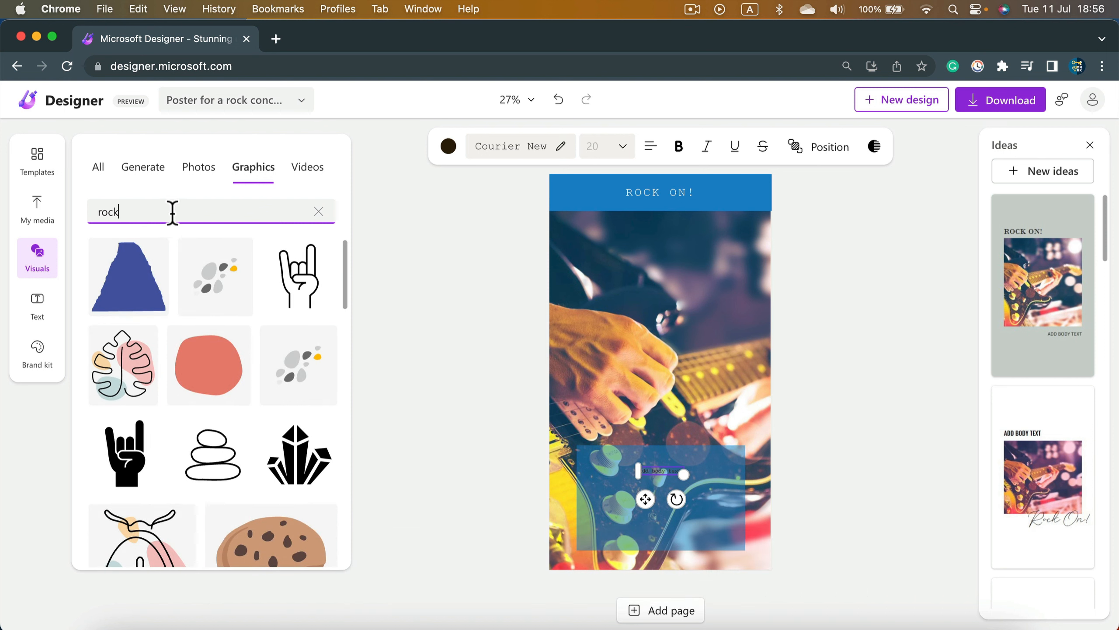
left_click(292, 287)
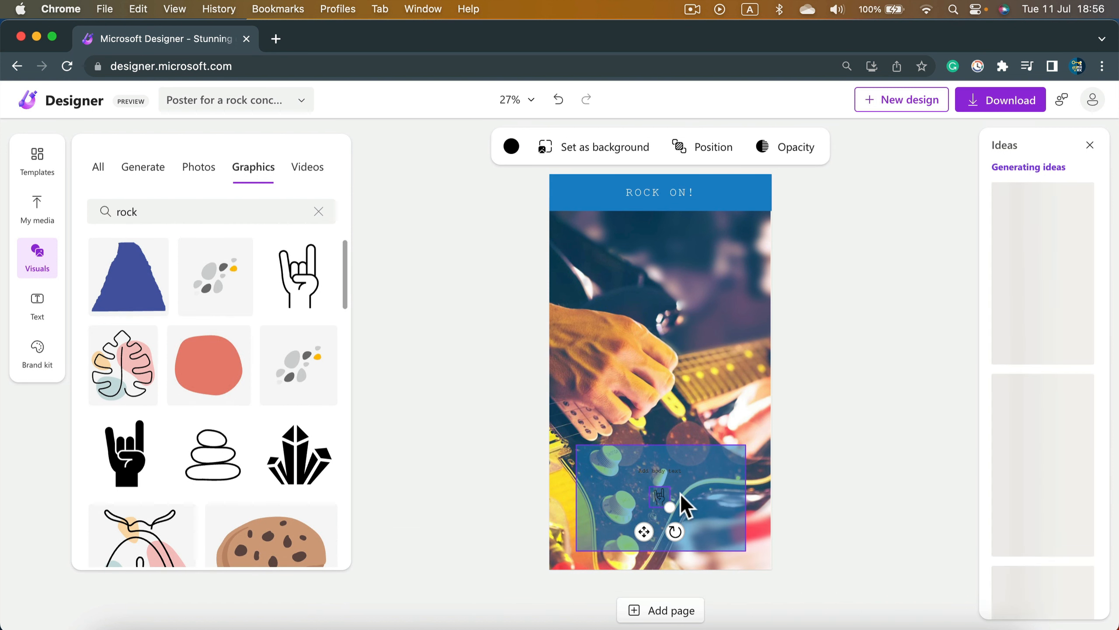
Enlarge the rock-hand icon, tilt it slightly counterclockwise, and place it over the guitar neck in the photo
left_click_drag(672, 512, 712, 385)
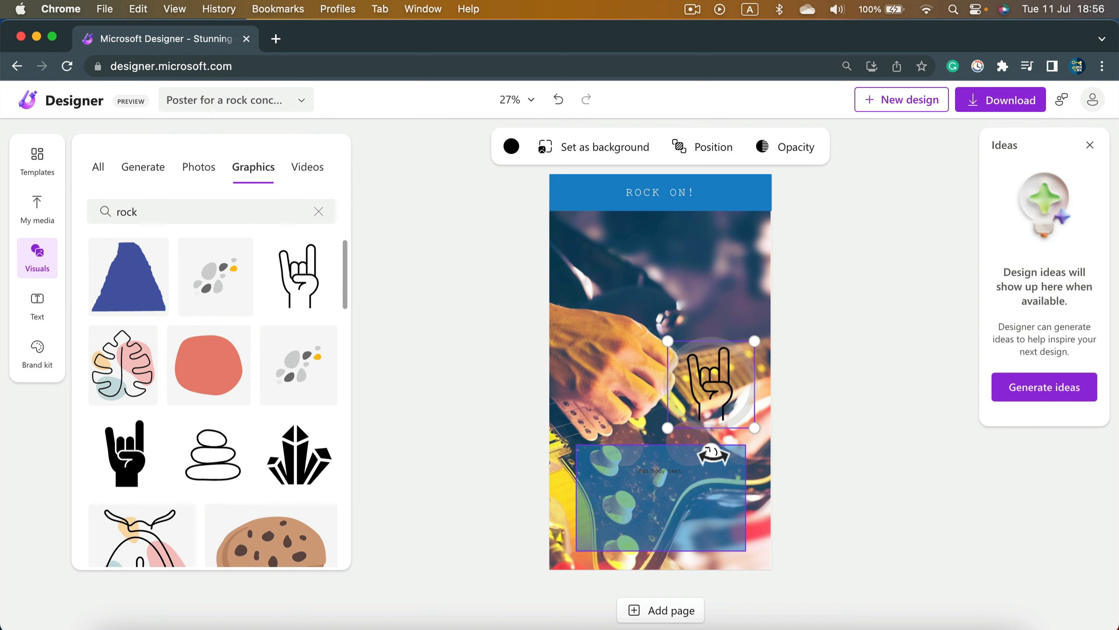
left_click_drag(711, 452, 775, 467)
left_click_drag(739, 386, 706, 381)
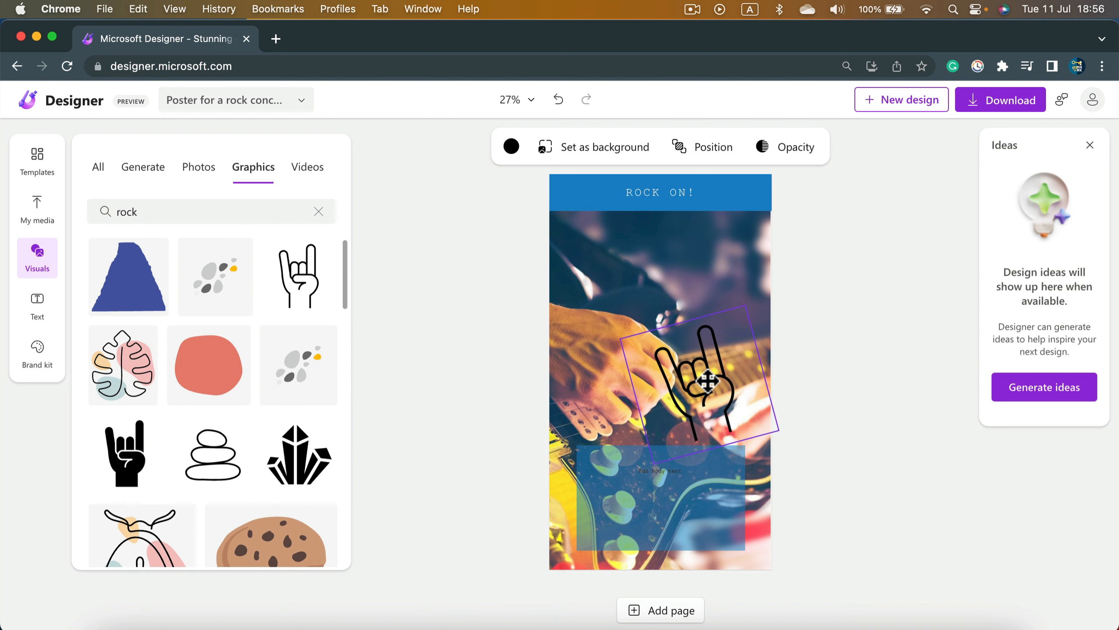
Recolor the rock-hand icon white and move it to the photo's upper-right area, just below the header band
left_click(512, 147)
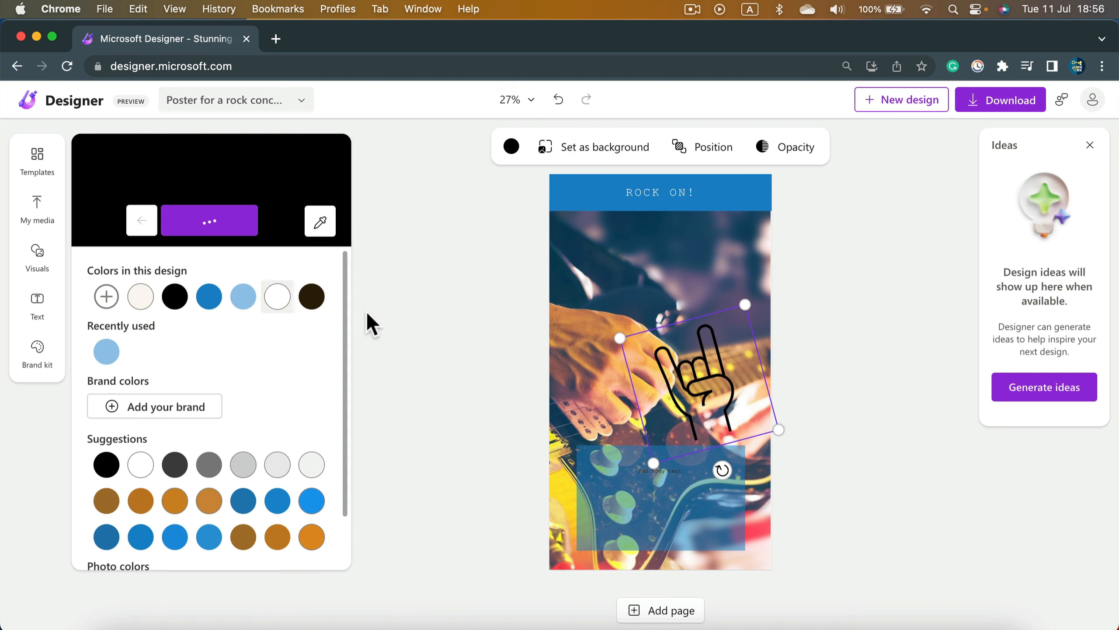
left_click(139, 469)
left_click_drag(813, 400, 804, 291)
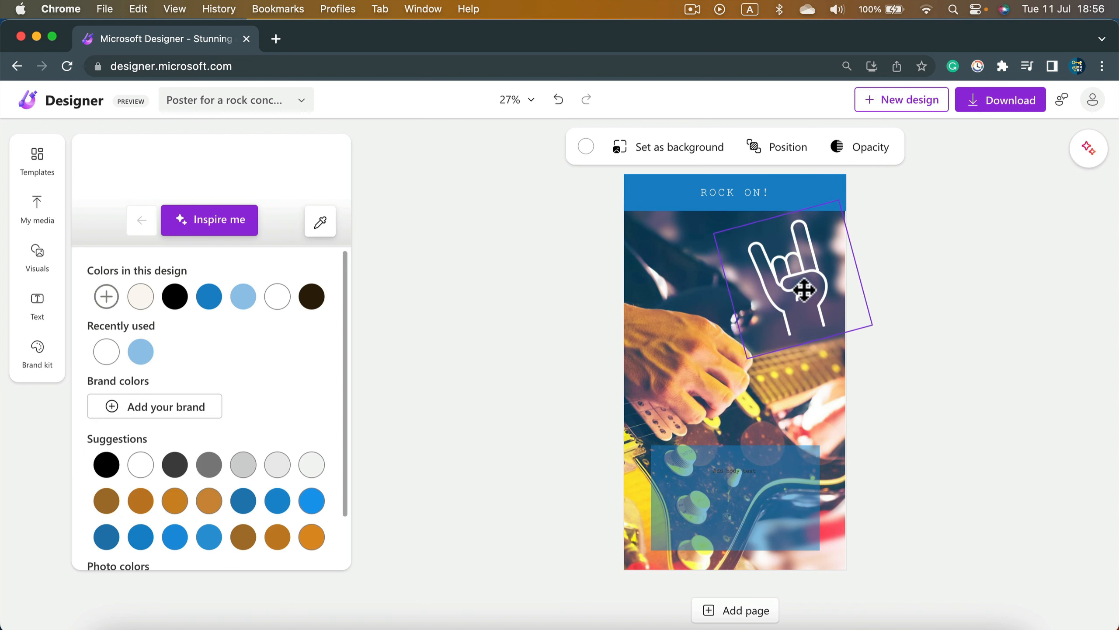
left_click(991, 322)
Recolor the "ROCK ON!" header band with a custom bright orange-red
left_click(829, 193)
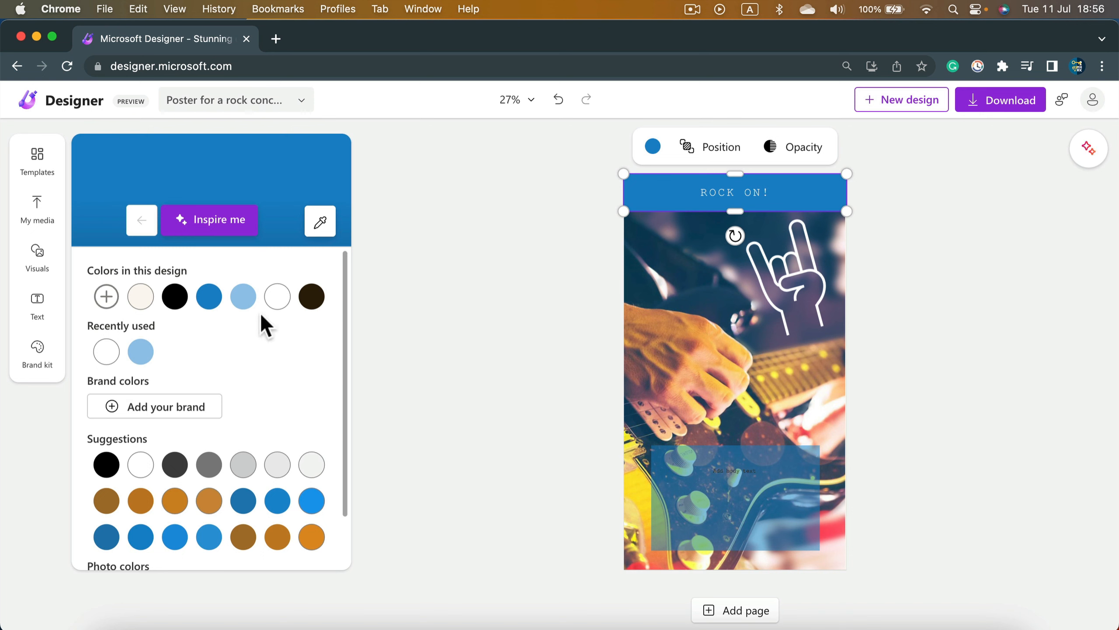
left_click(106, 297)
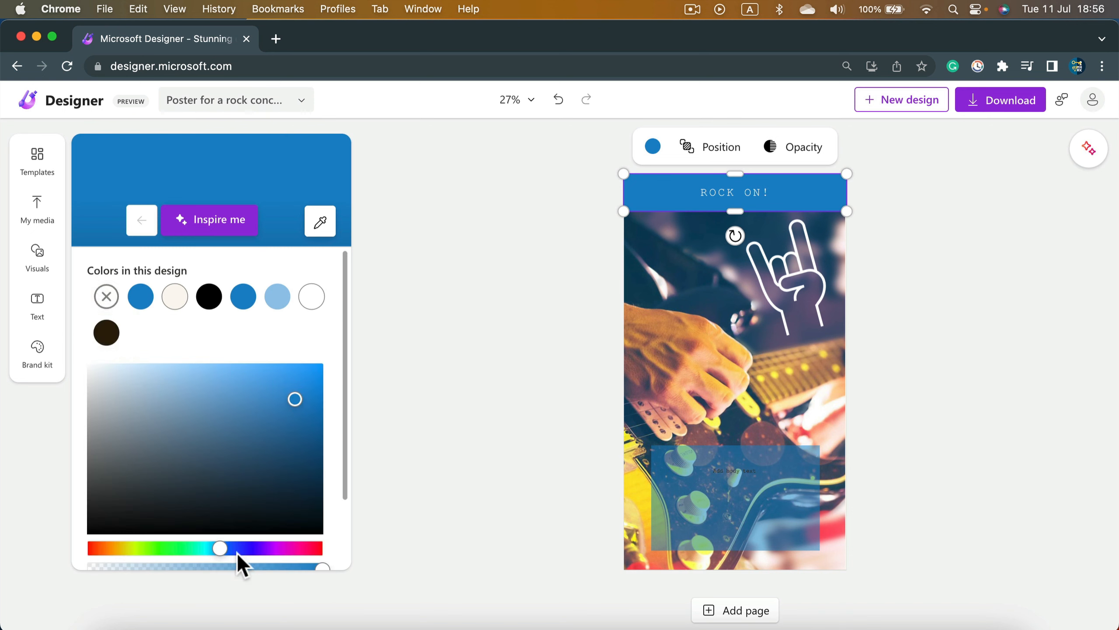
left_click_drag(220, 551, 77, 556)
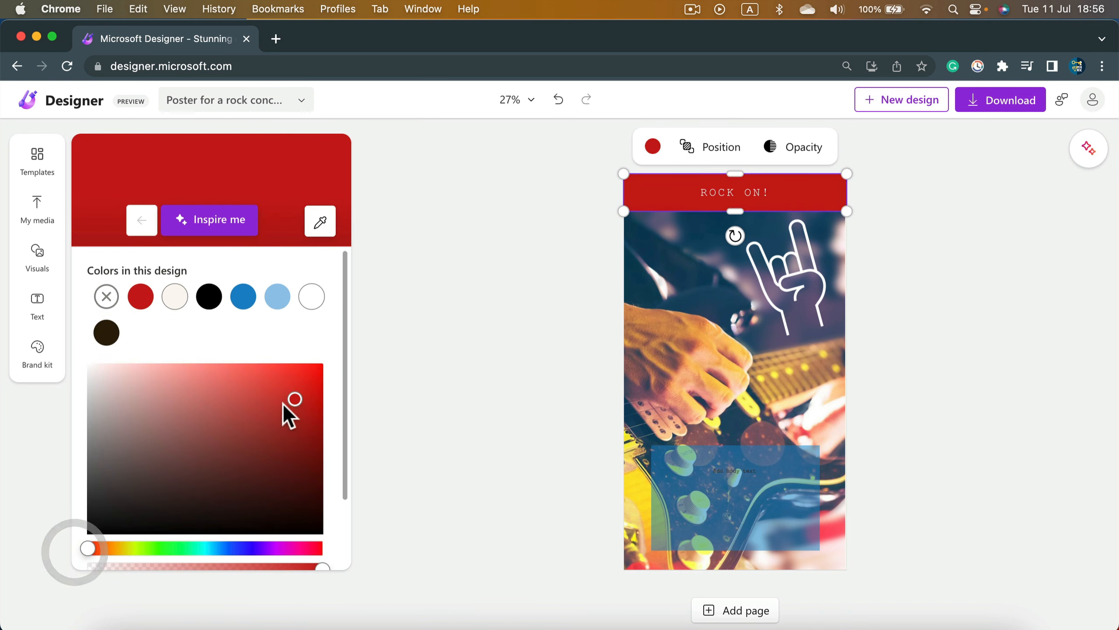
left_click(299, 382)
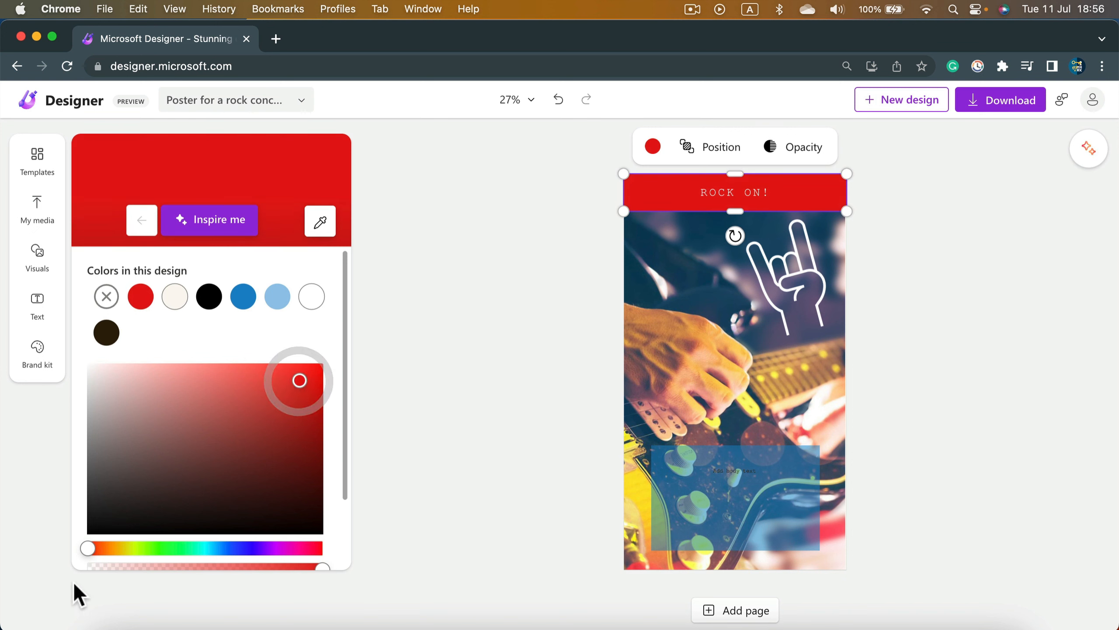
left_click(95, 549)
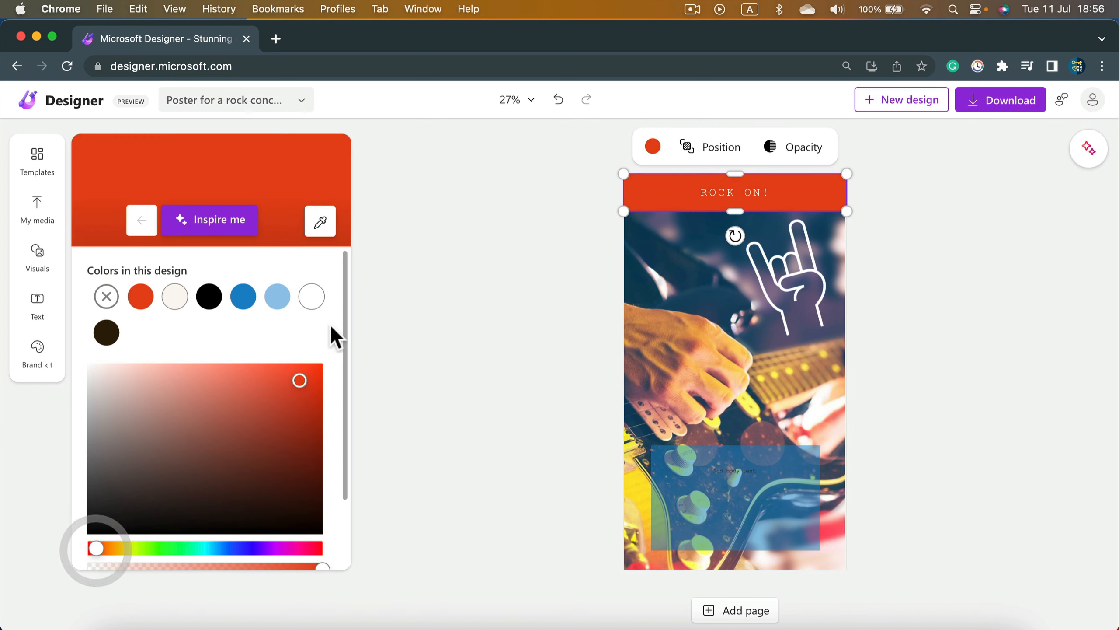
Recolor the translucent lower rectangle with the design's orange-red and set its opacity to 60%
left_click(686, 487)
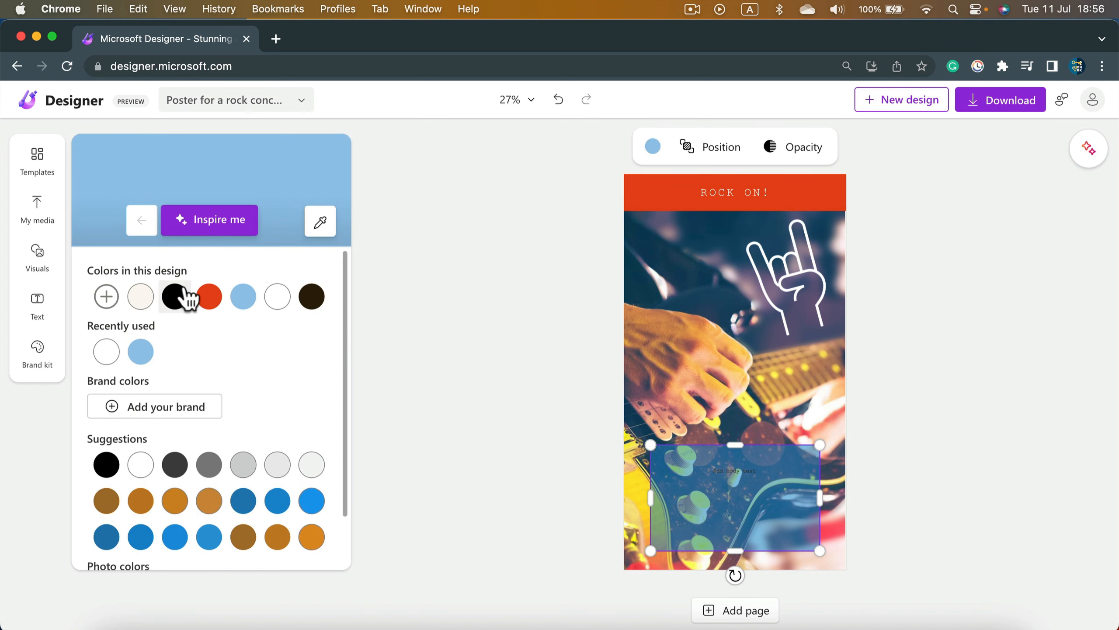
left_click(215, 297)
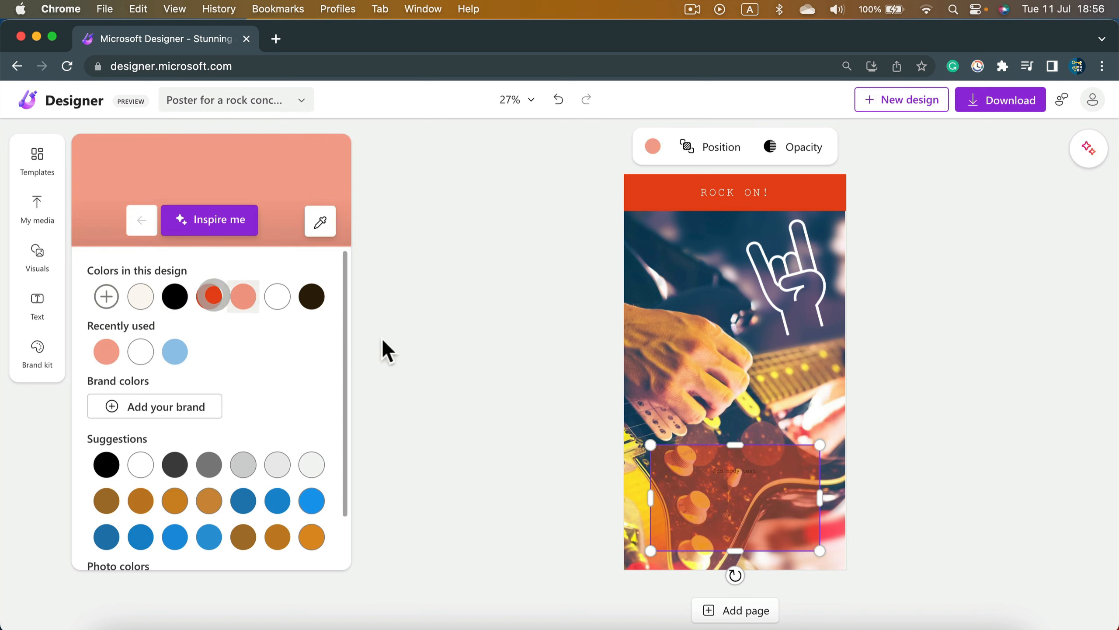
left_click(815, 146)
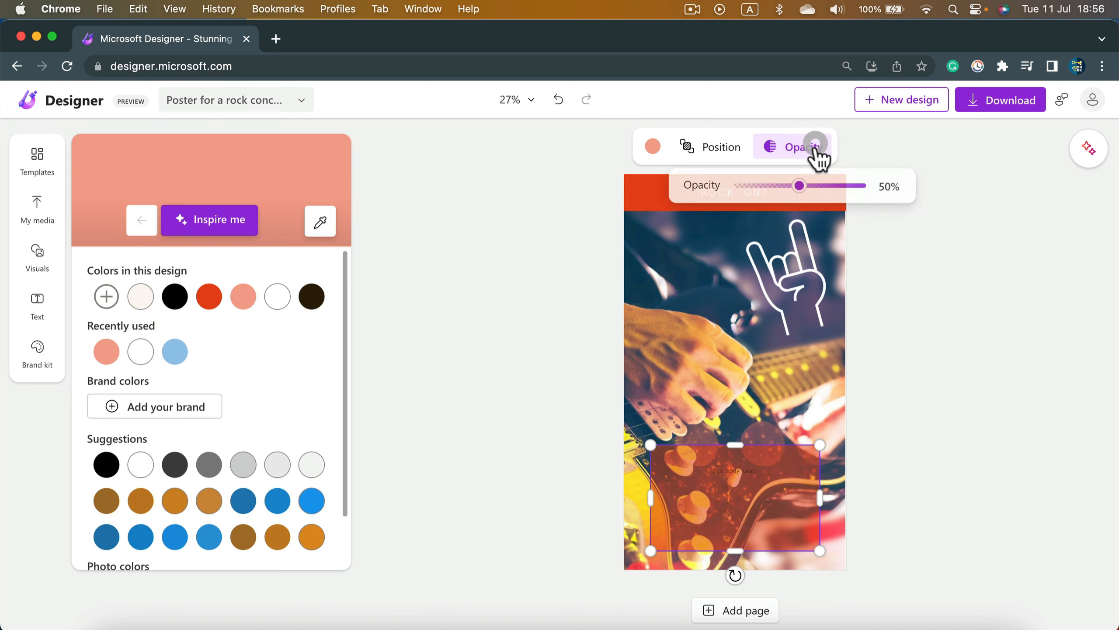
left_click_drag(799, 189, 803, 193)
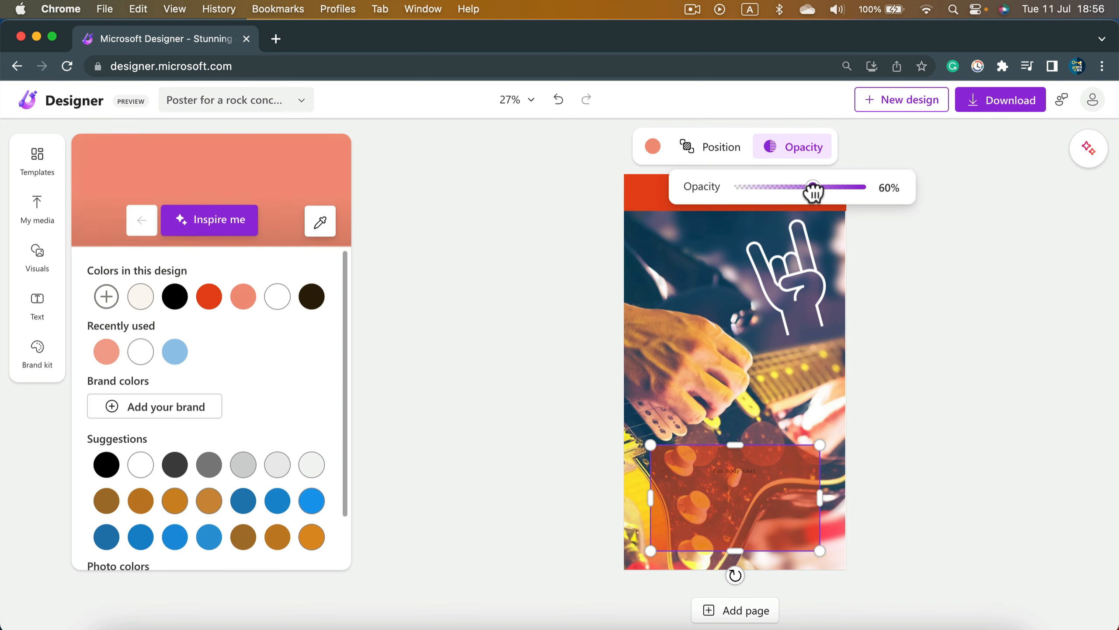
Widen the translucent red rectangle on both sides to span the full width of the poster
left_click_drag(820, 499, 846, 499)
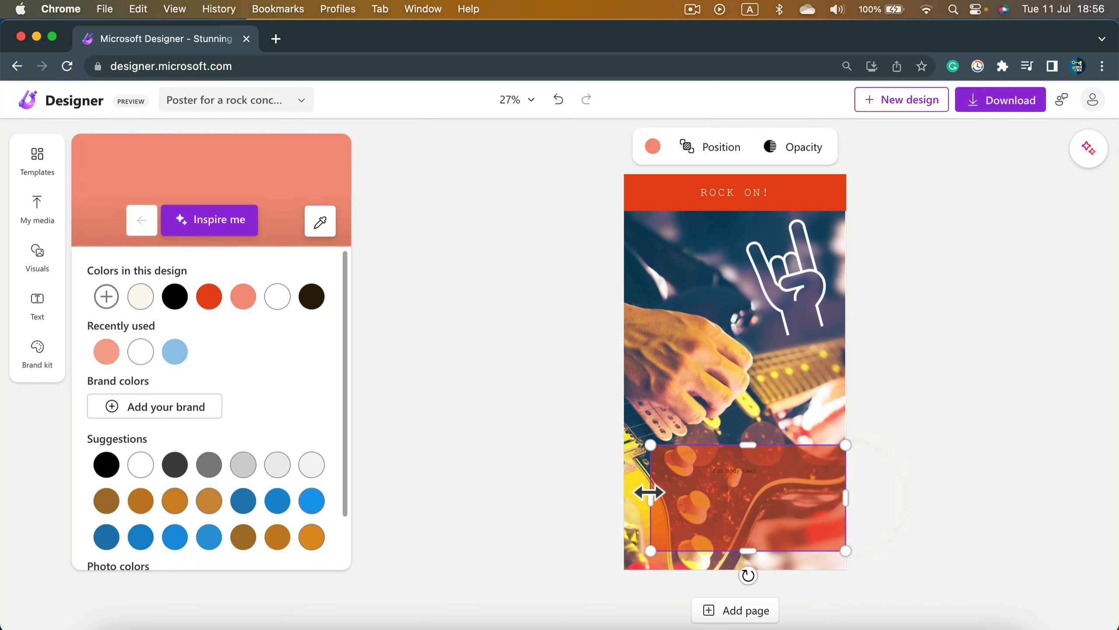
left_click_drag(650, 493, 622, 492)
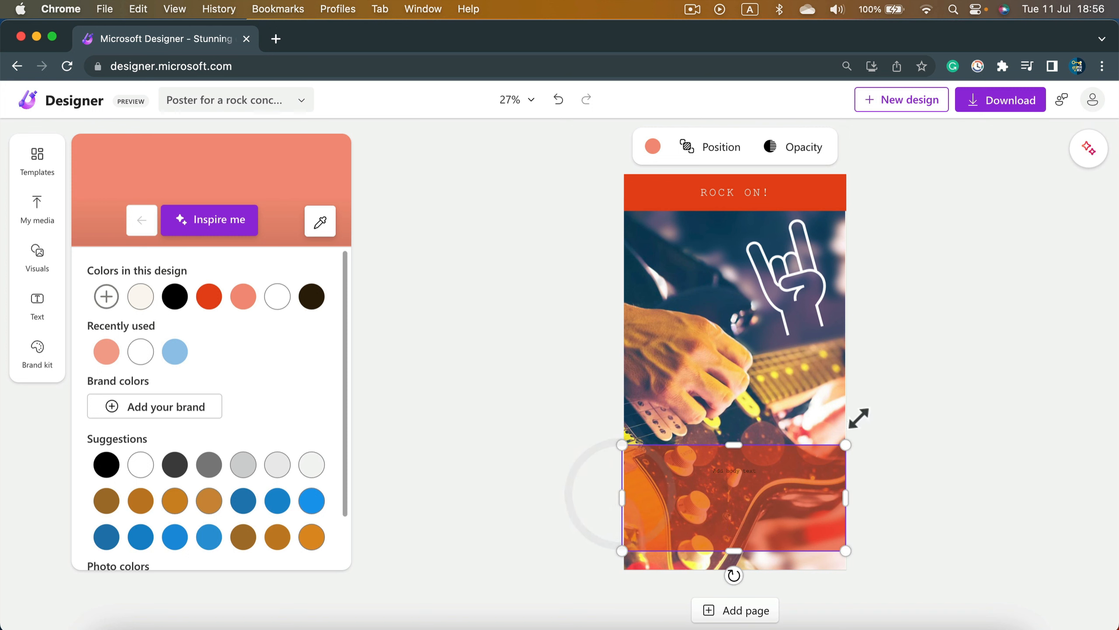
left_click(498, 359)
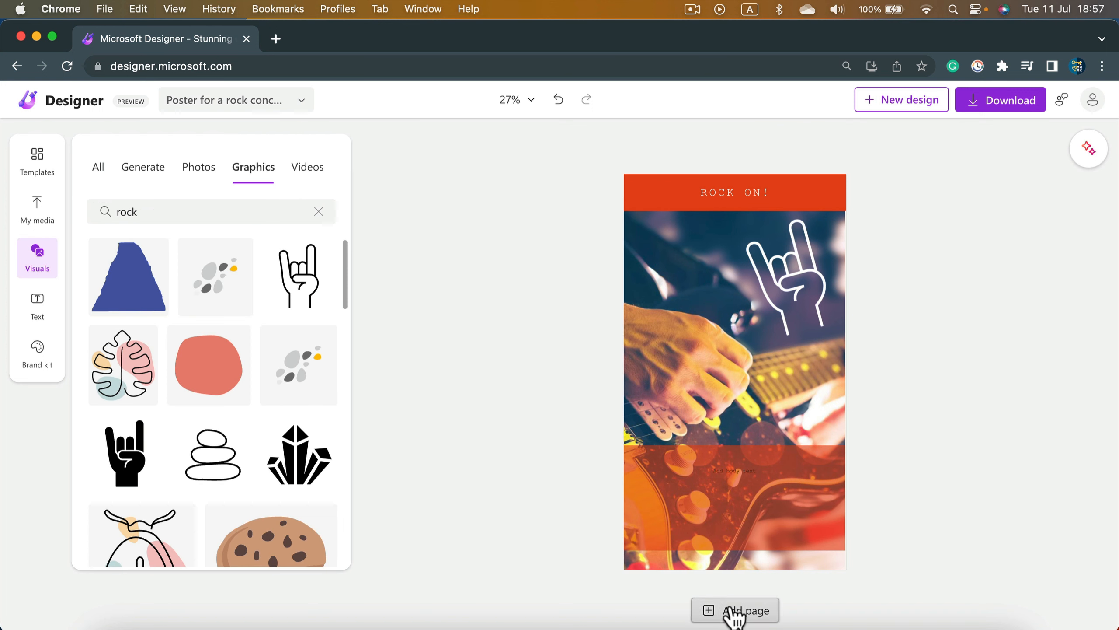
Add a blank second page to the design, switch between the two pages, and delete the blank one
left_click(731, 612)
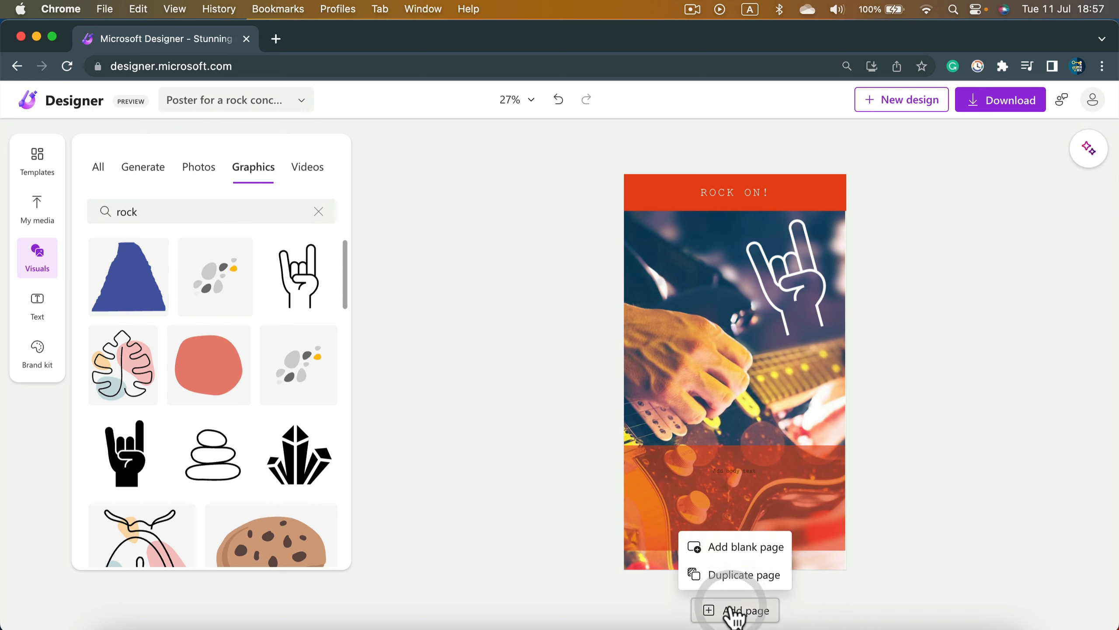
left_click(736, 553)
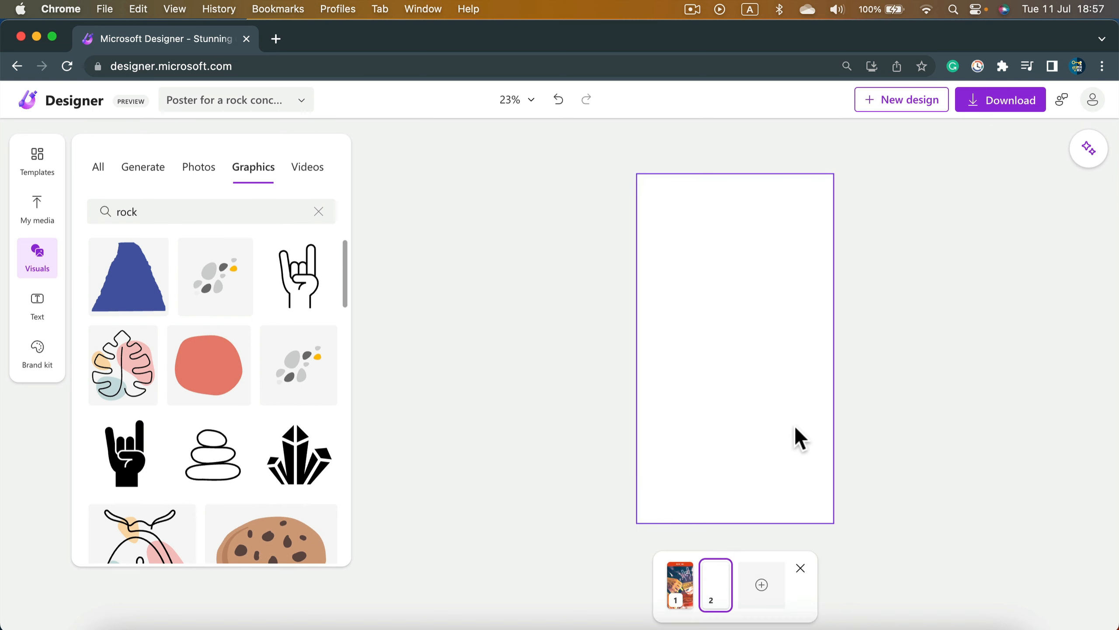
left_click(679, 581)
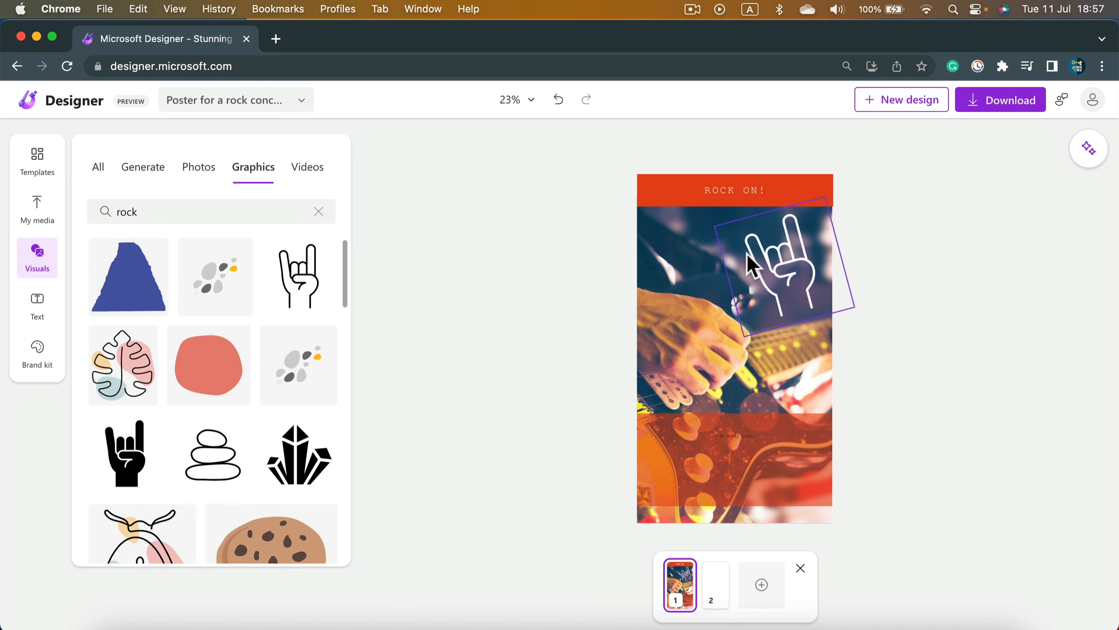
left_click(725, 582)
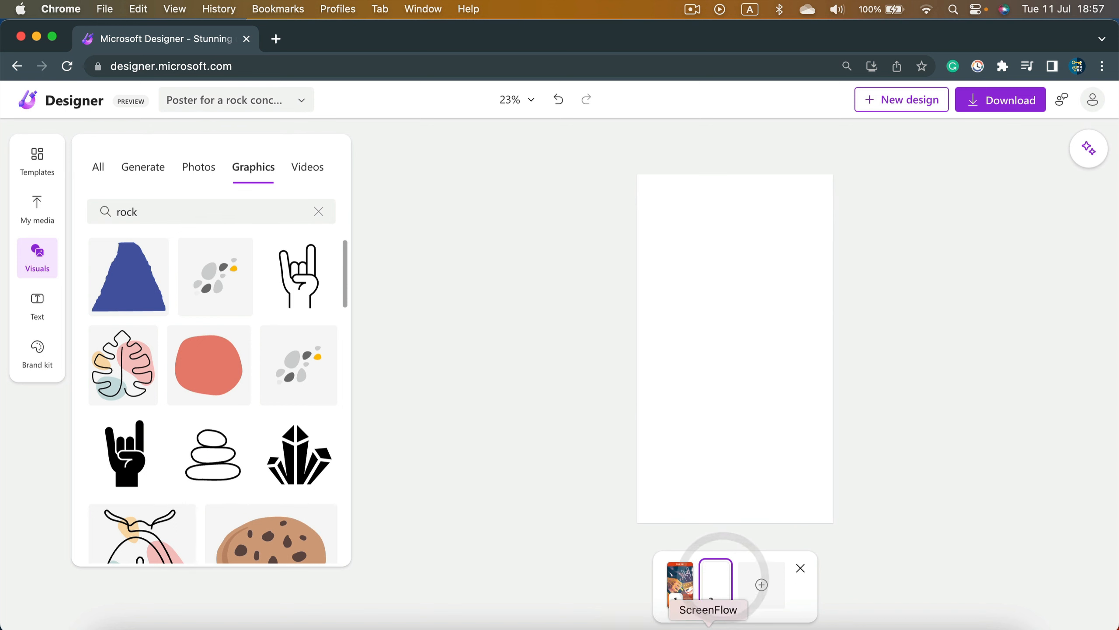
left_click(719, 571)
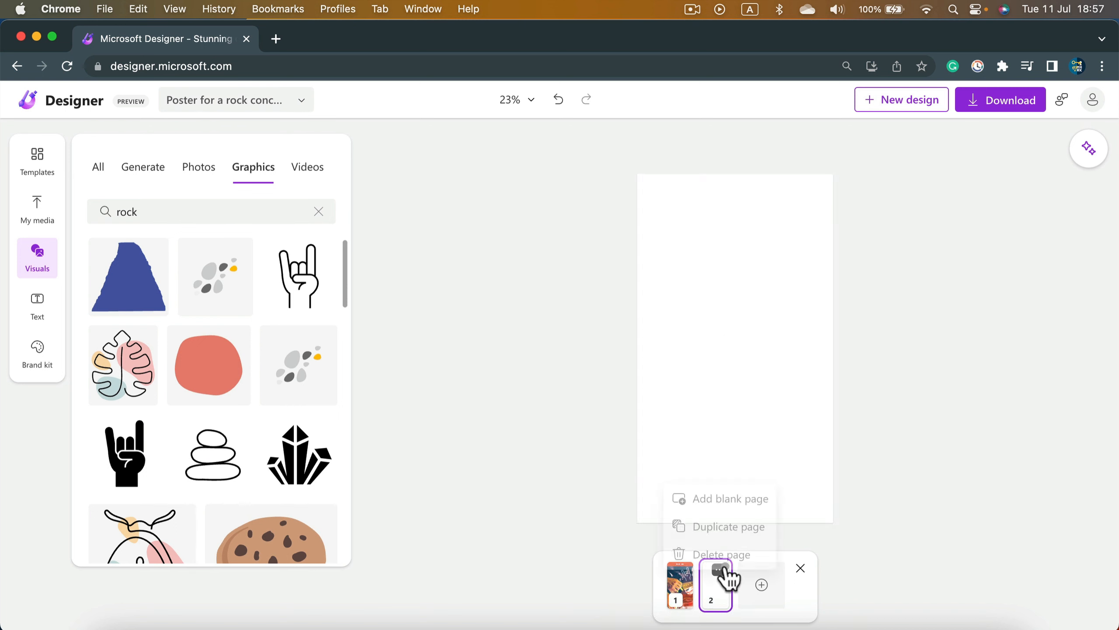
left_click(727, 555)
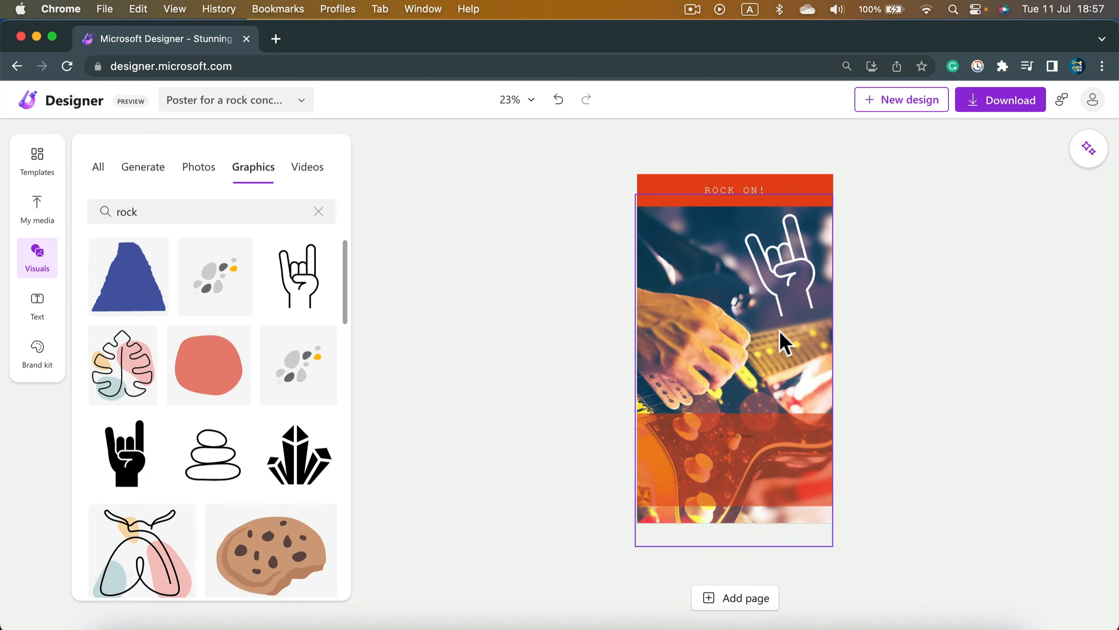
Examine the "rock" results among the graphics, photos and videos, and clear the search
scroll(158, 412, "down", 8)
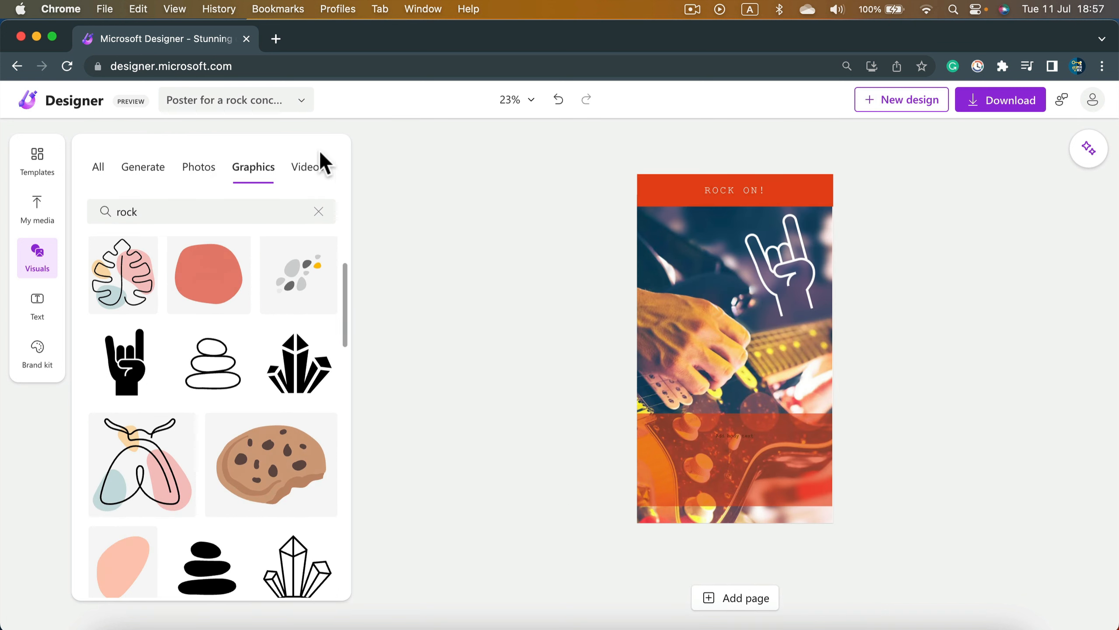
scroll(278, 445, "down", 5)
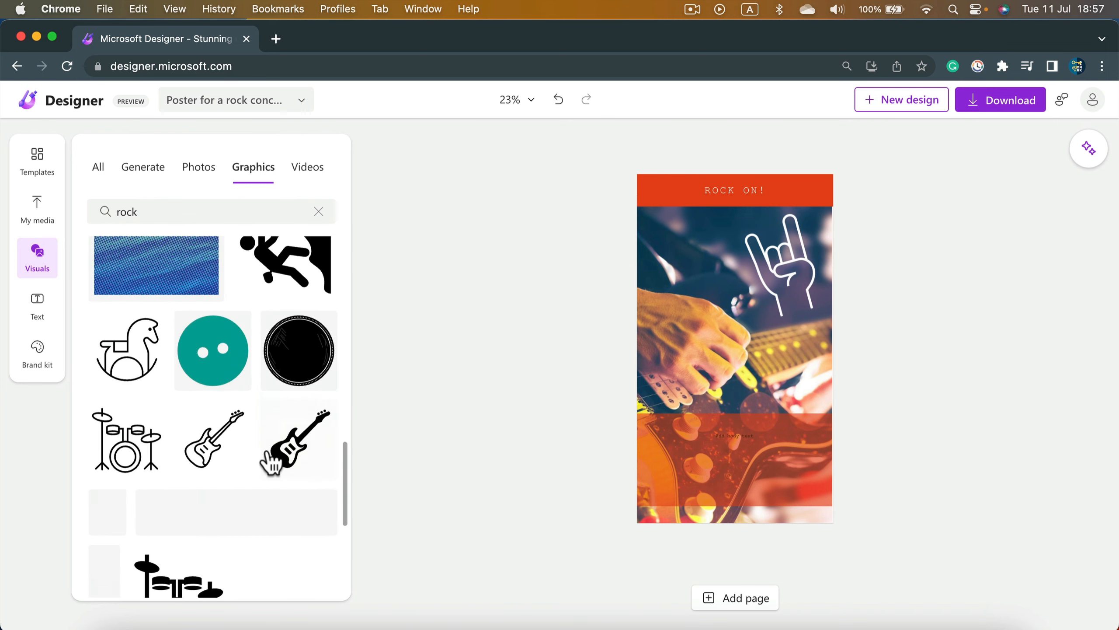
scroll(265, 450, "down", 4)
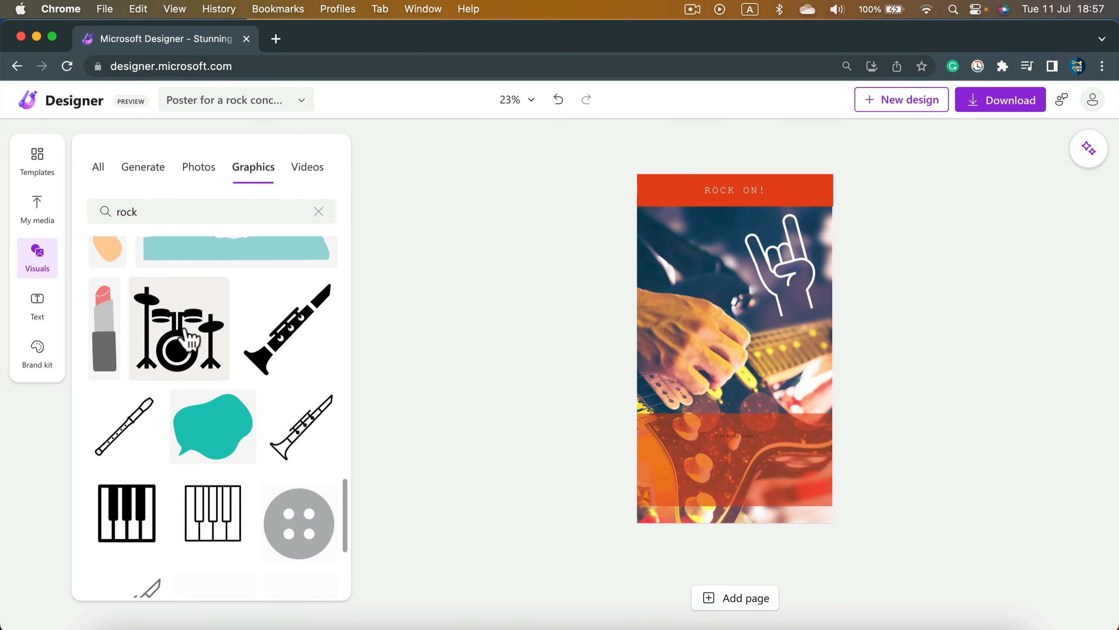
scroll(187, 337, "down", 3)
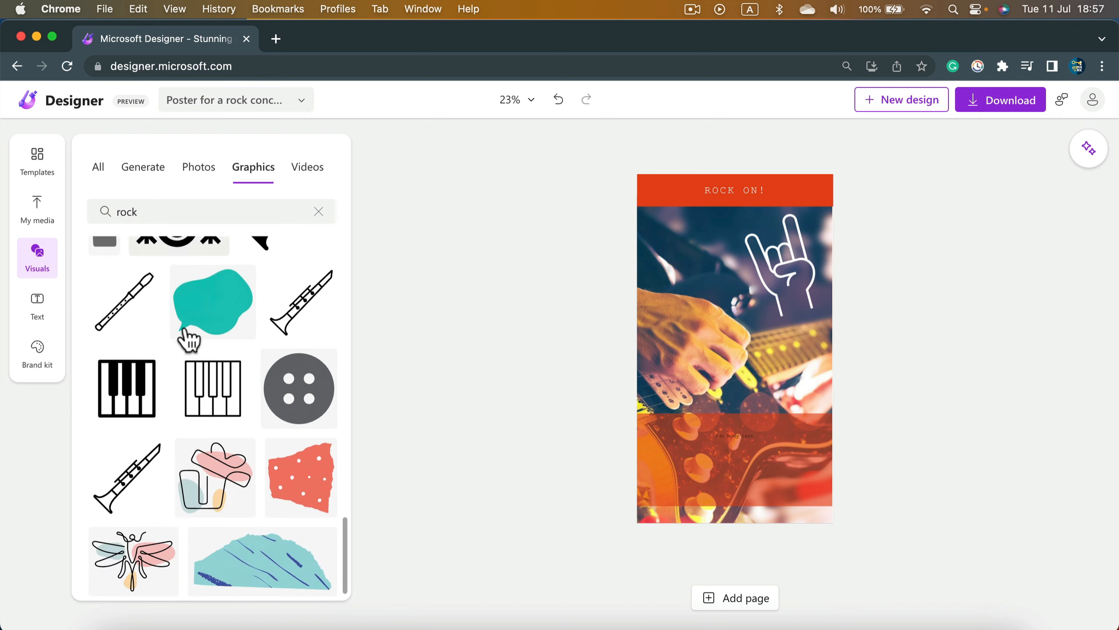
scroll(200, 359, "up", 10)
scroll(200, 359, "up", 5)
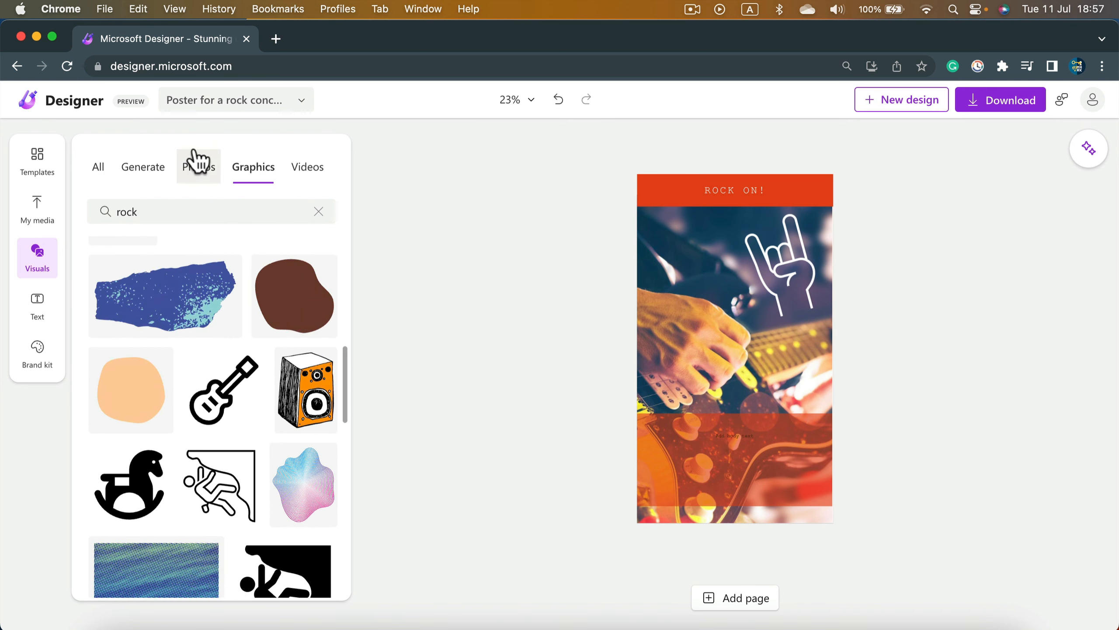
left_click(203, 170)
left_click(312, 173)
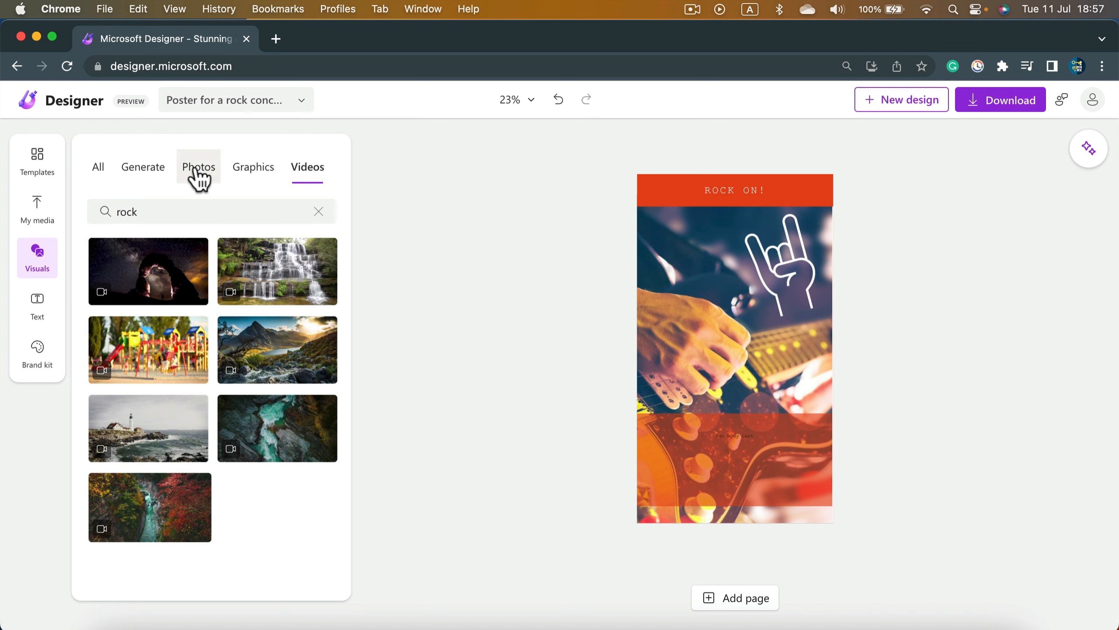
left_click(317, 211)
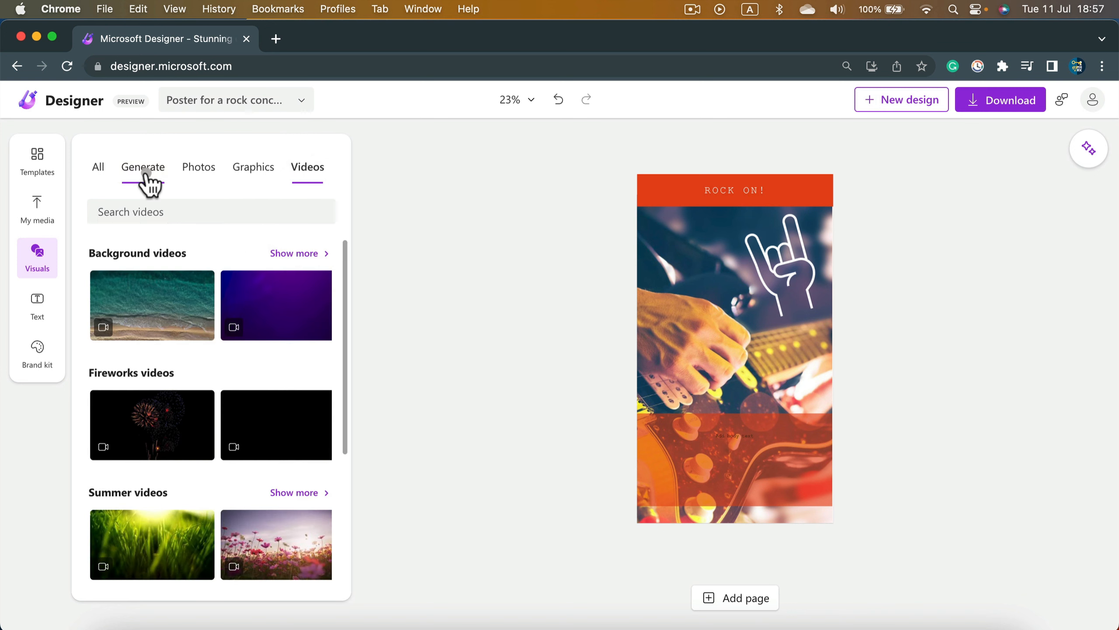
Generate images from the description "music" and add the green-toned one with musical notes to the poster
left_click(142, 178)
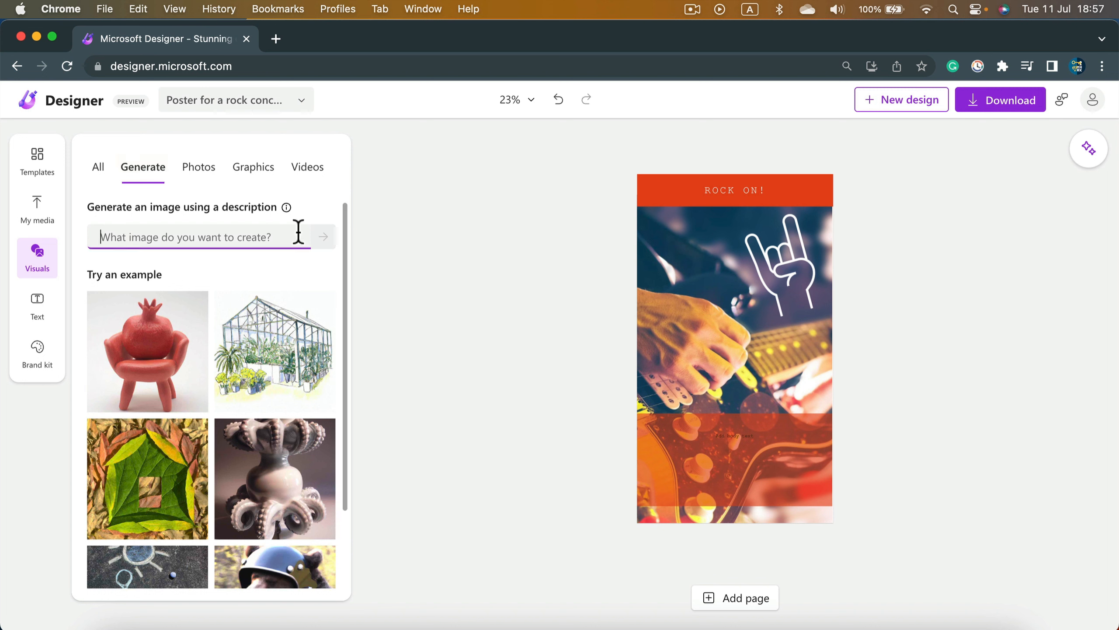
left_click(260, 238)
type("music")
key("Return")
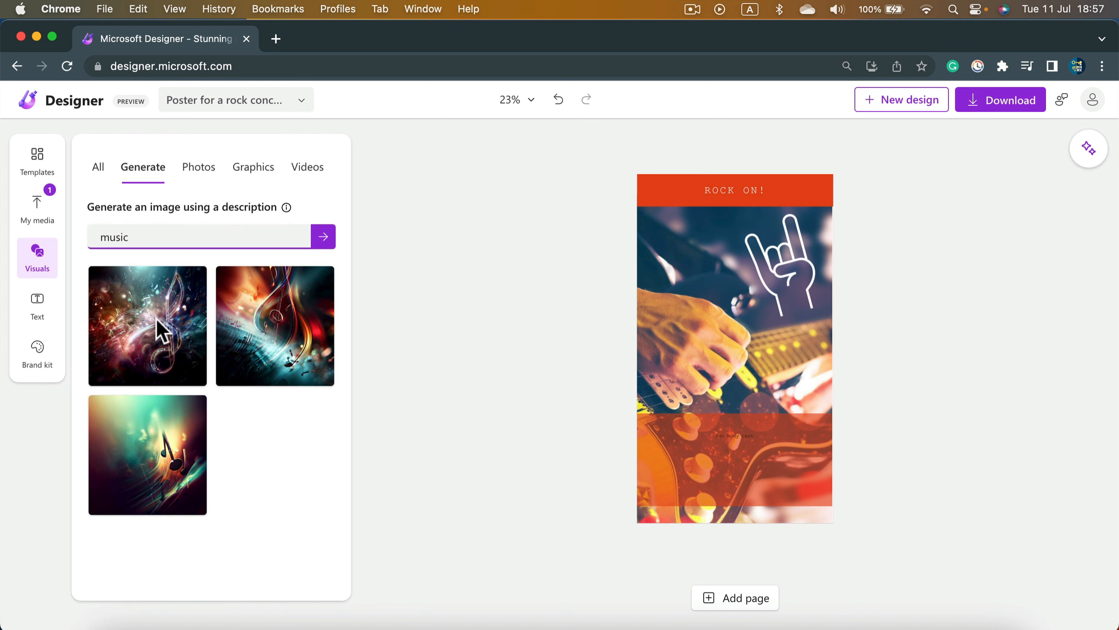
left_click(148, 479)
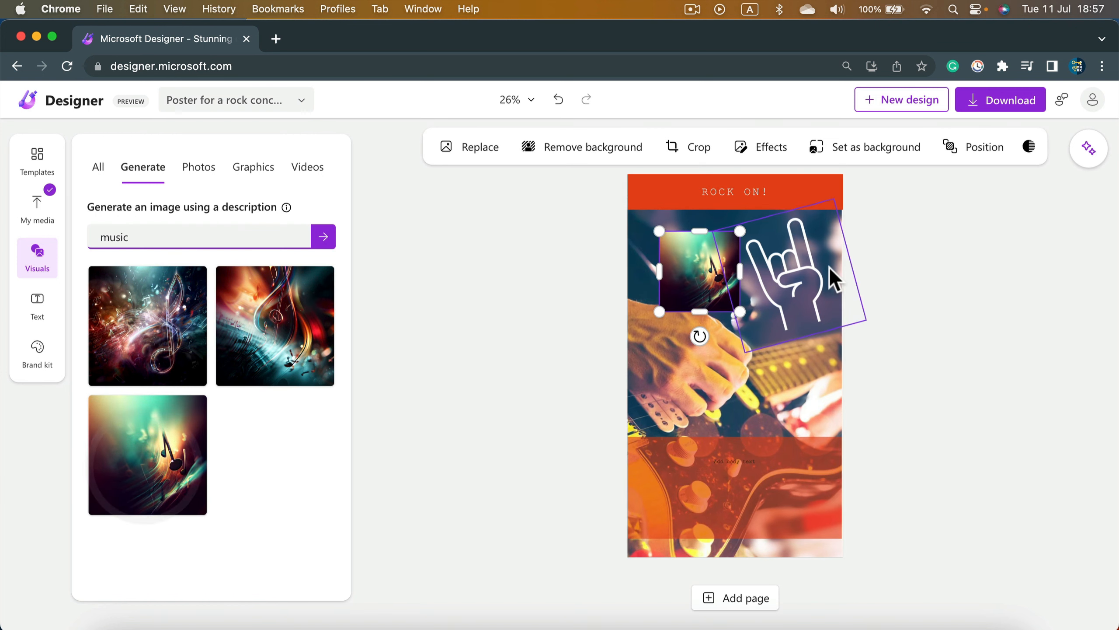
Enlarge the music note image to roughly twice its size and position it over the middle of the poster's lower half
left_click_drag(695, 275, 684, 348)
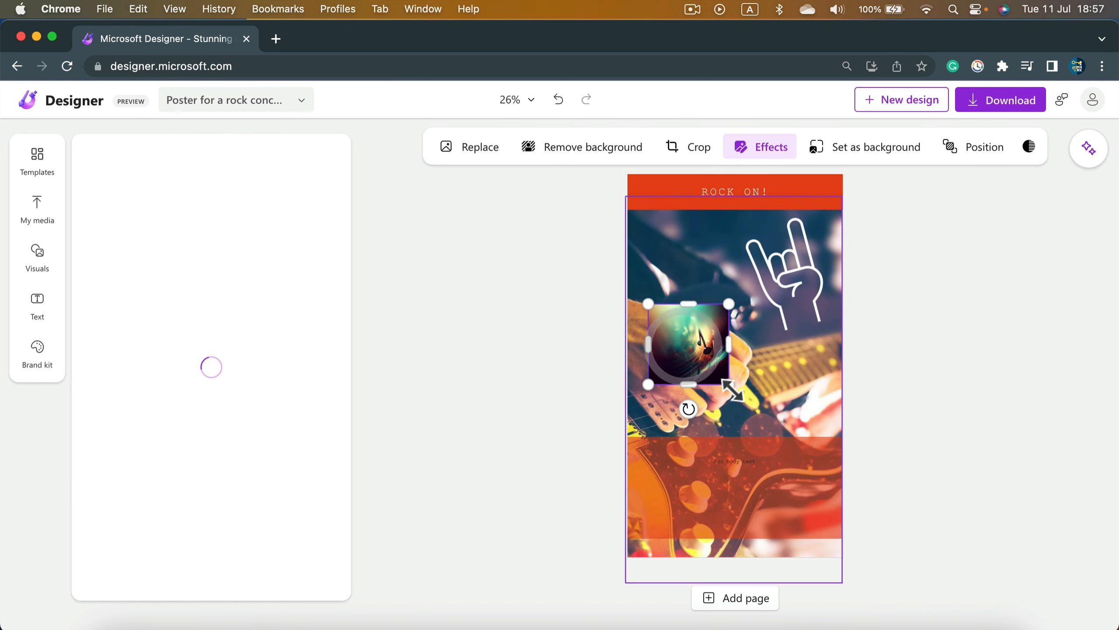
left_click_drag(730, 385, 780, 463)
left_click_drag(744, 395, 780, 463)
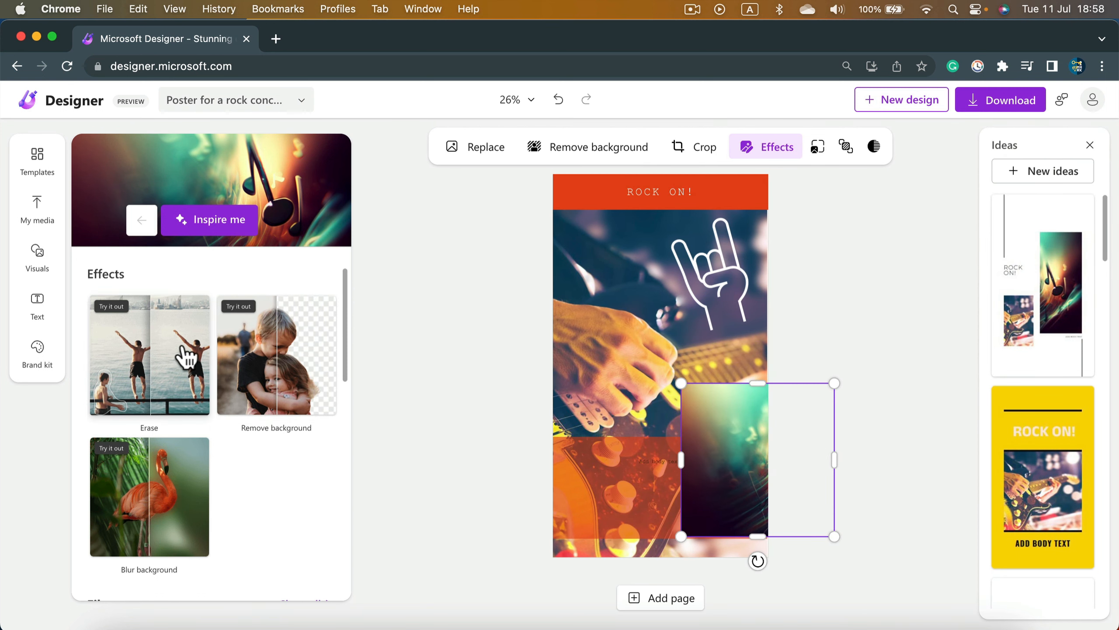
left_click_drag(739, 421, 660, 376)
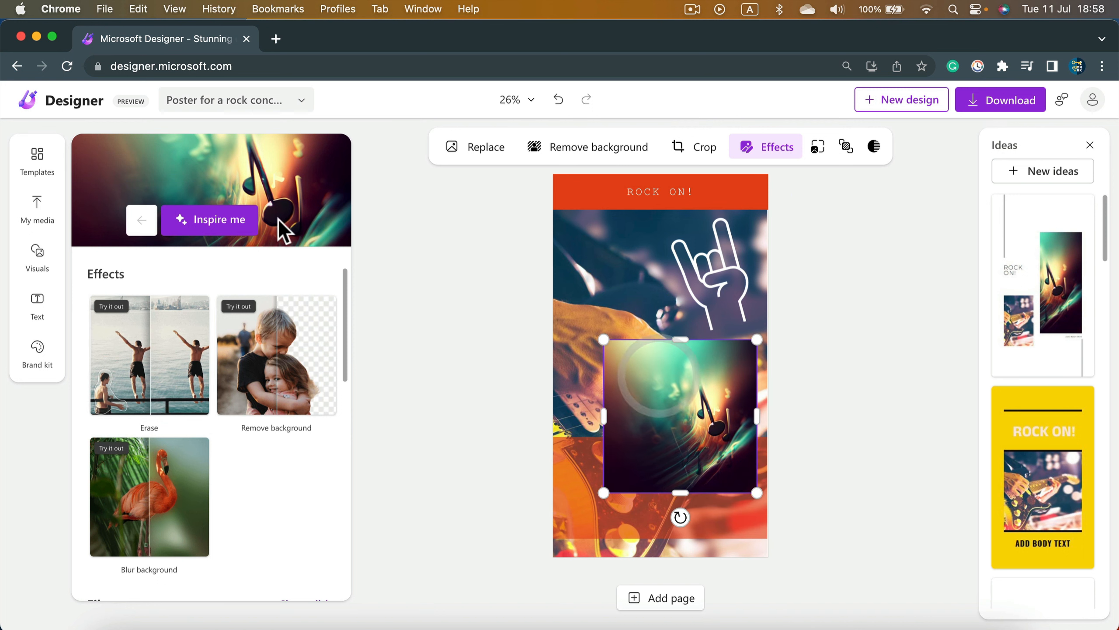
Cycle through the automatically suggested effects for the music note image up to the sixth of eight and keep that one
left_click(207, 229)
left_click(207, 230)
left_click(207, 229)
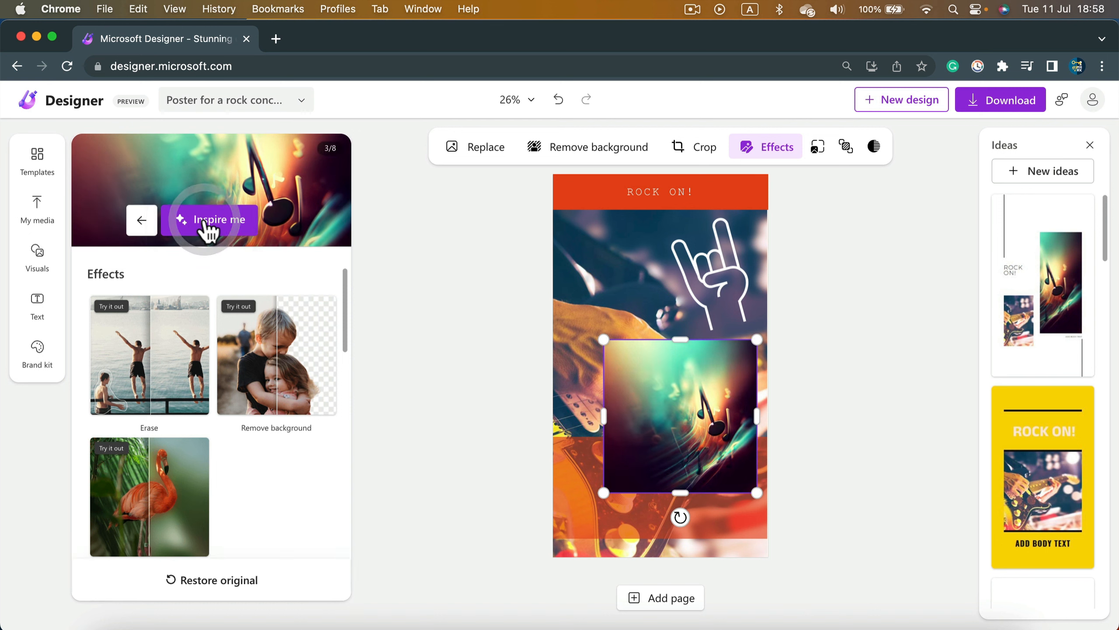
left_click(208, 230)
left_click(208, 230)
left_click(208, 231)
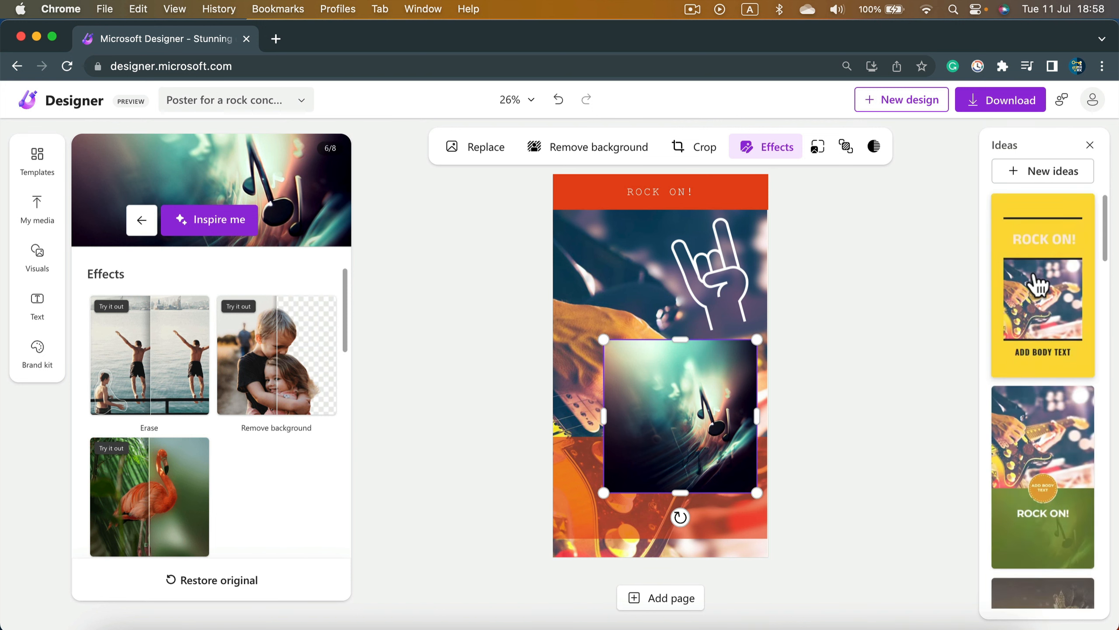
Apply the design idea with the guitar photo above a green half, and replace the orange badge's text with "2022"
scroll(1043, 342, "down", 4)
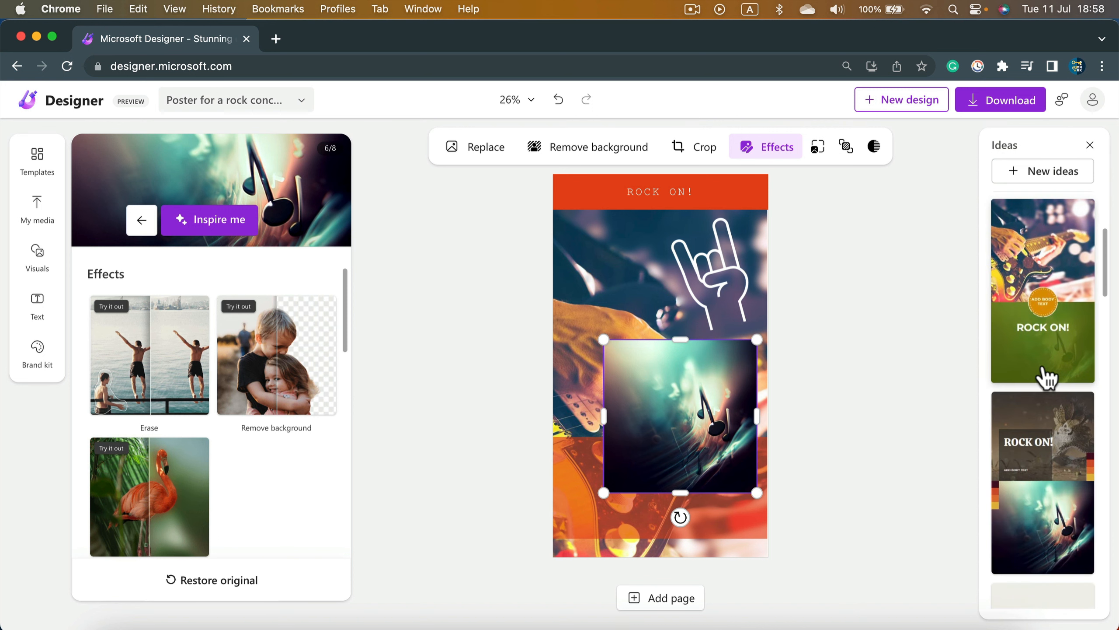
left_click(1055, 311)
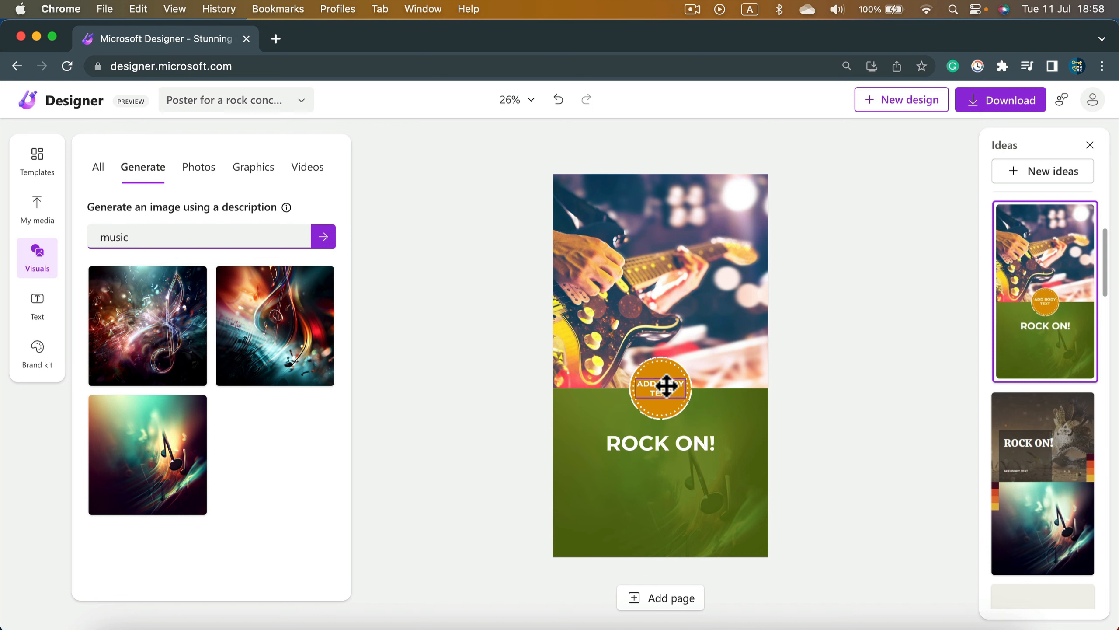
left_click(650, 383)
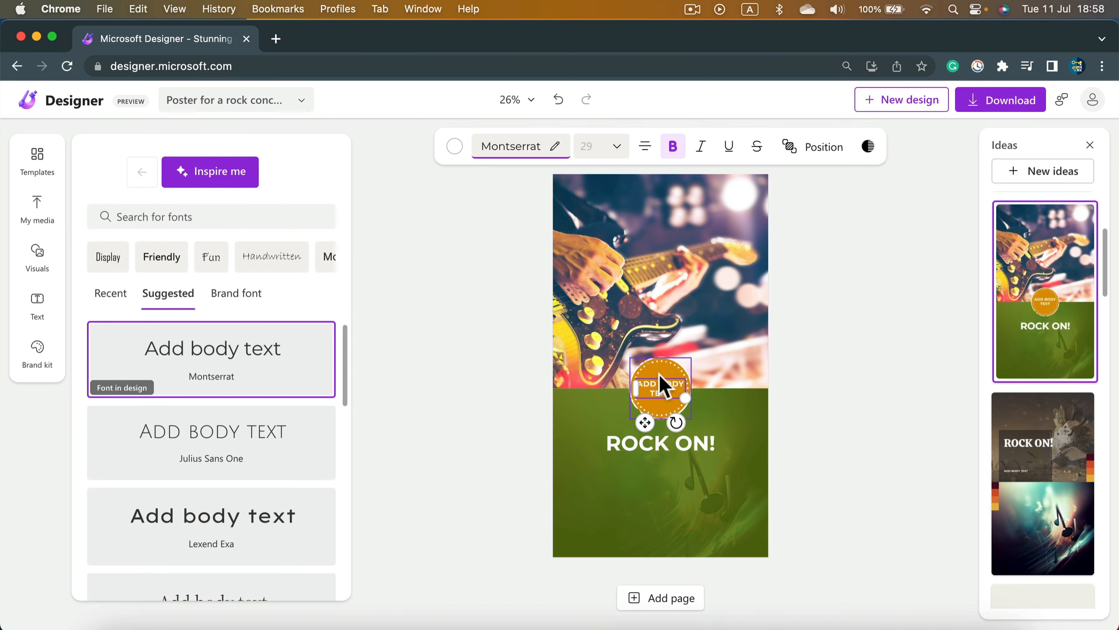
double_click(659, 386)
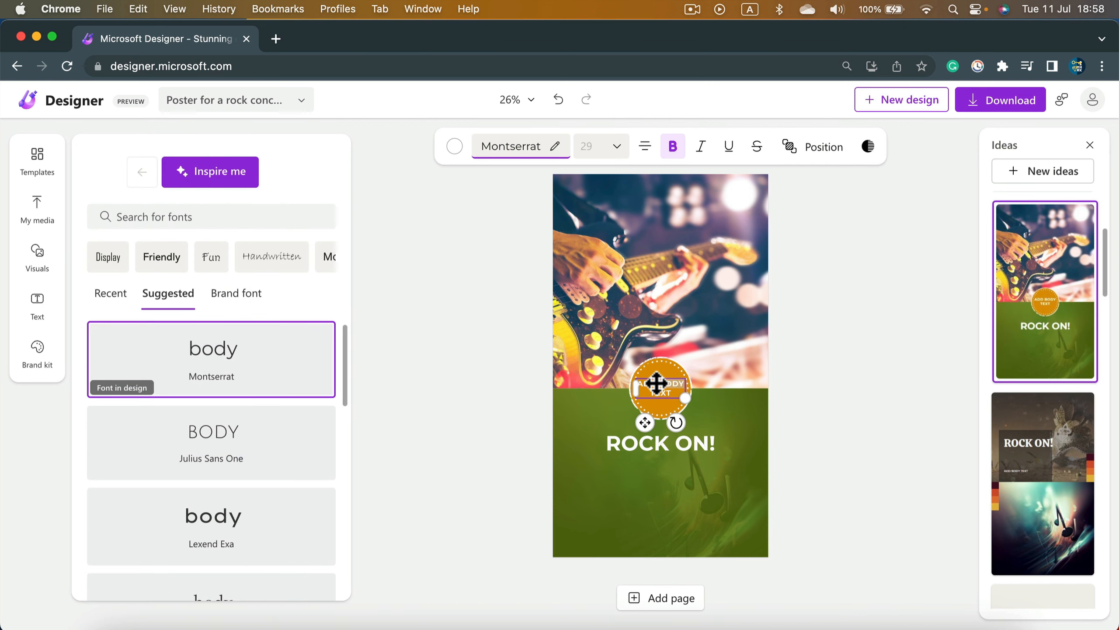
key("super+a")
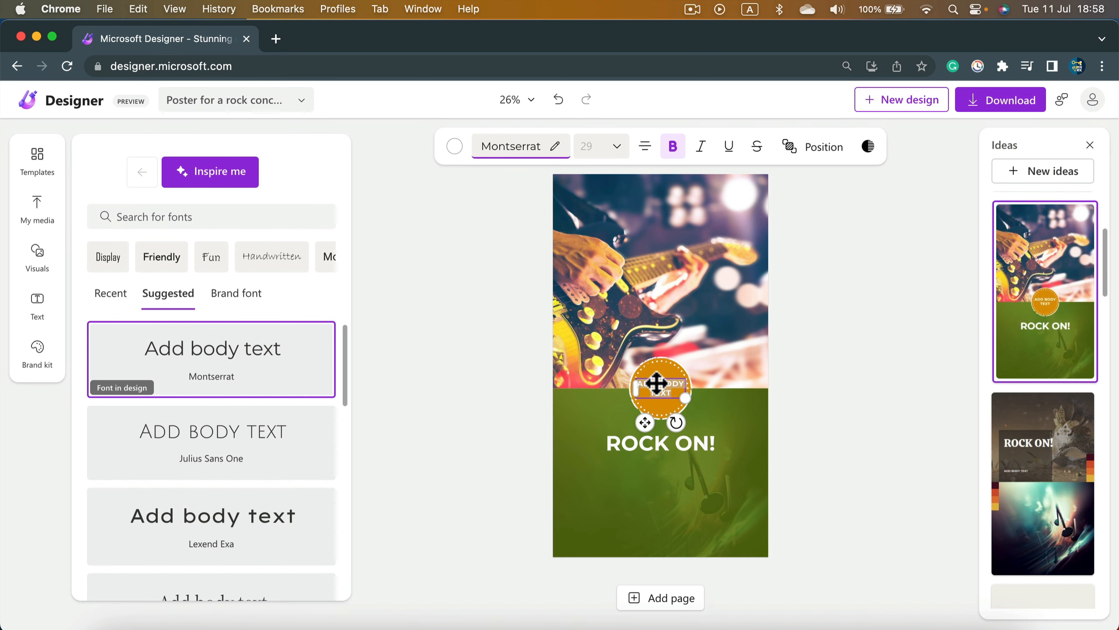
type("2022")
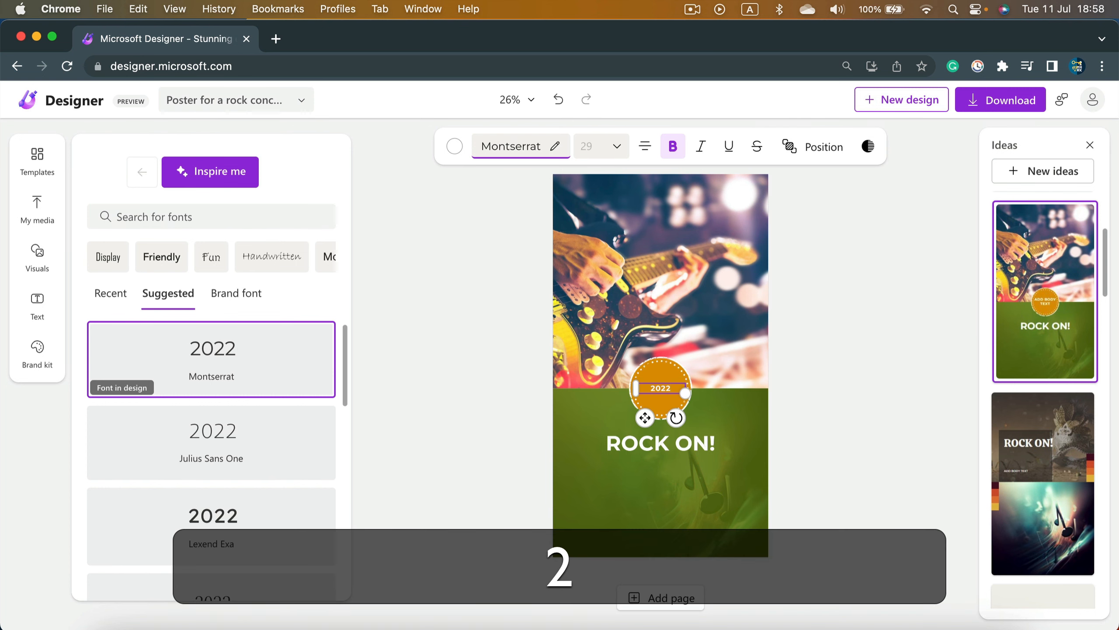
Increase the font size of the "2022" text in the orange badge by a few increments
key("super+a")
left_click(615, 146)
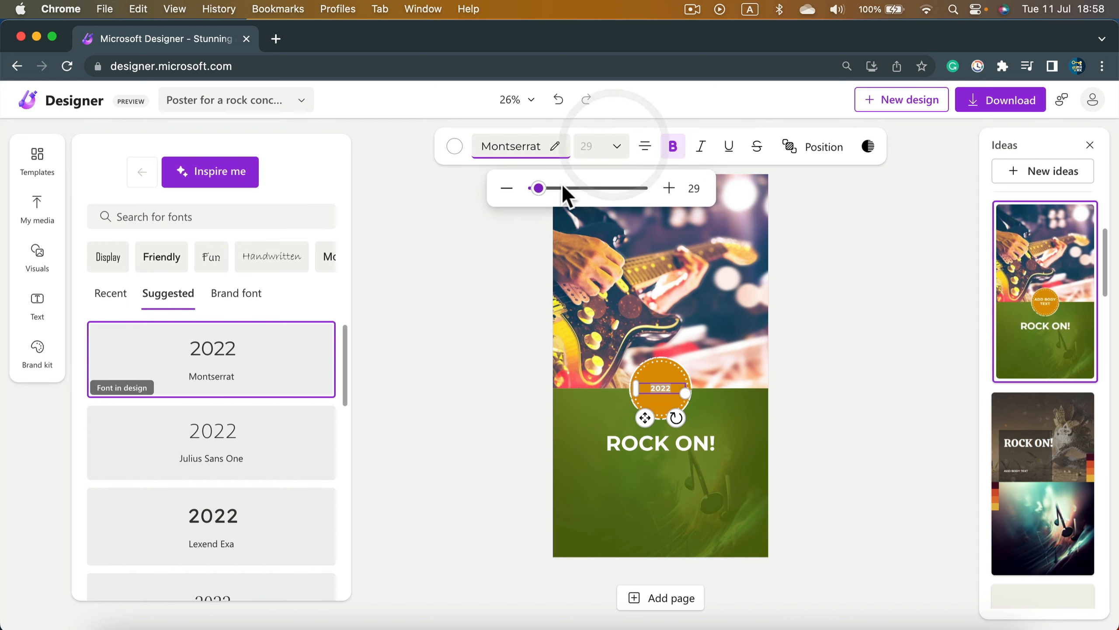
left_click(669, 189)
left_click(669, 188)
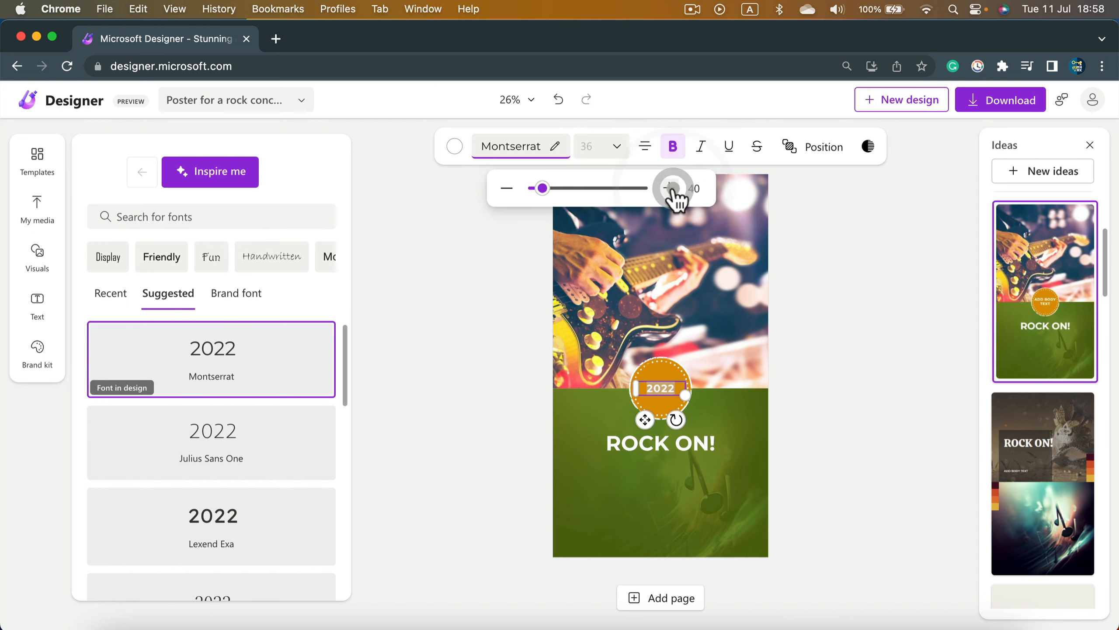
left_click(669, 188)
left_click(884, 393)
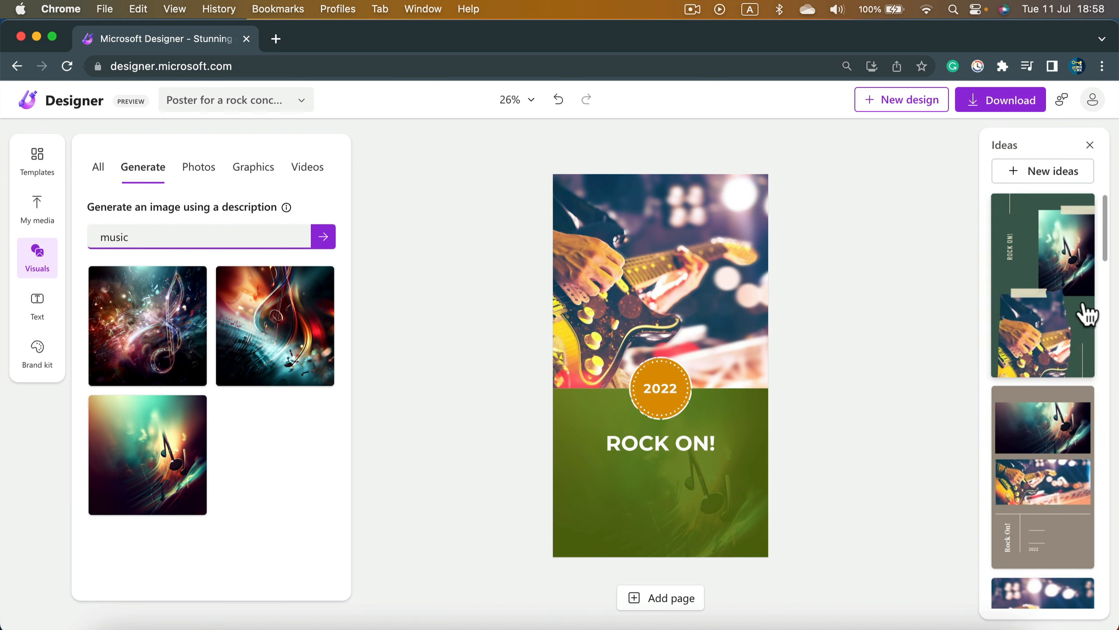
Apply the animated dark green design idea that shows the music and guitar images as taped collage pictures
scroll(1051, 512, "down", 5)
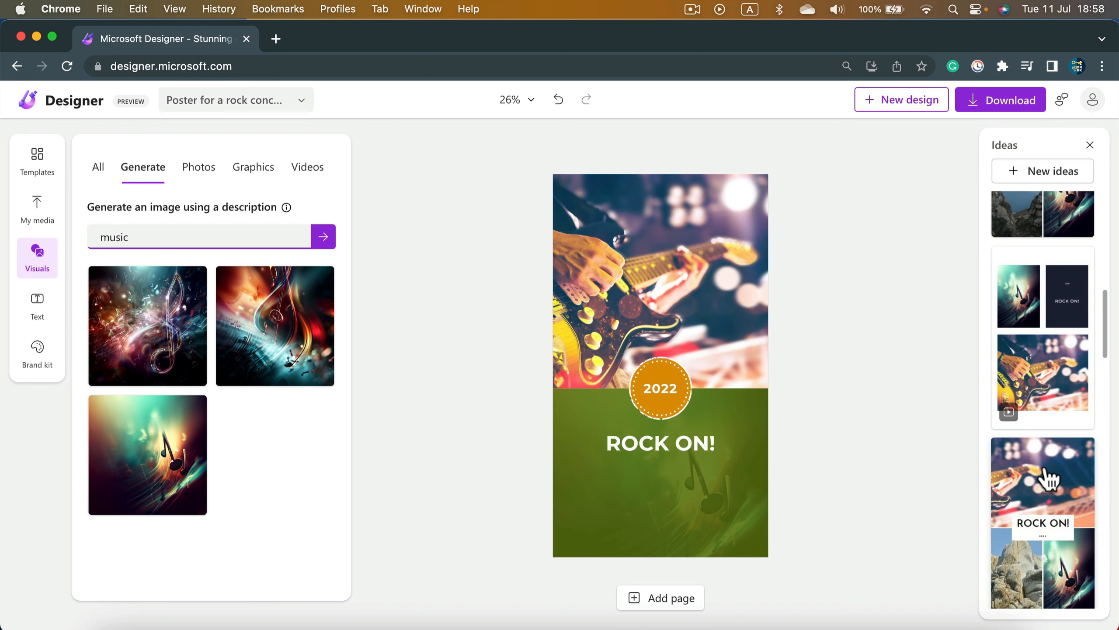
scroll(1050, 478, "down", 5)
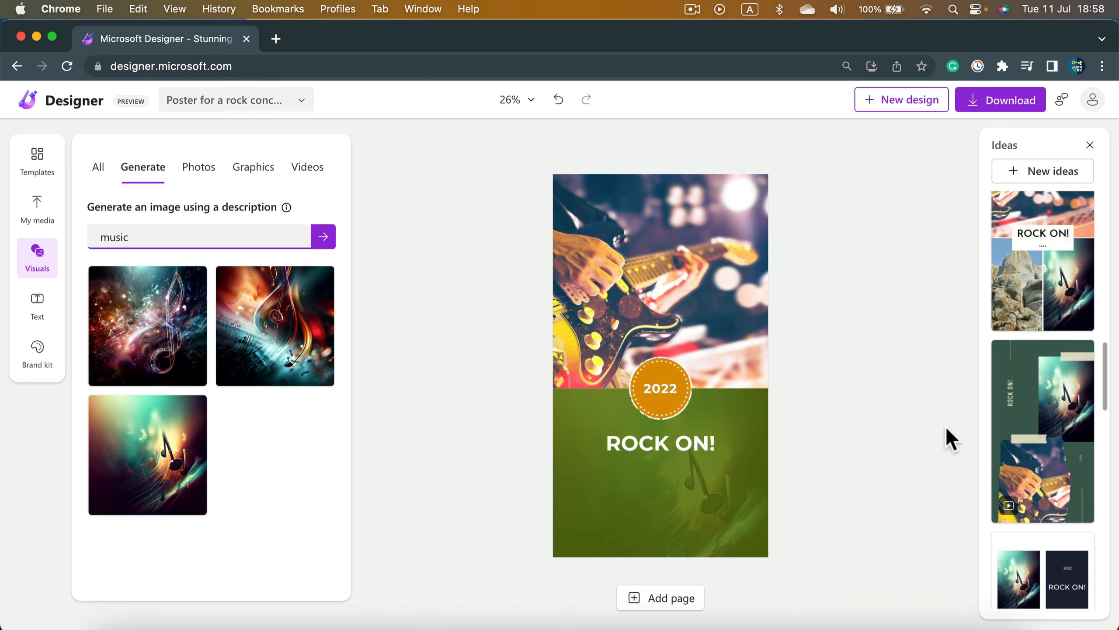
left_click(1050, 412)
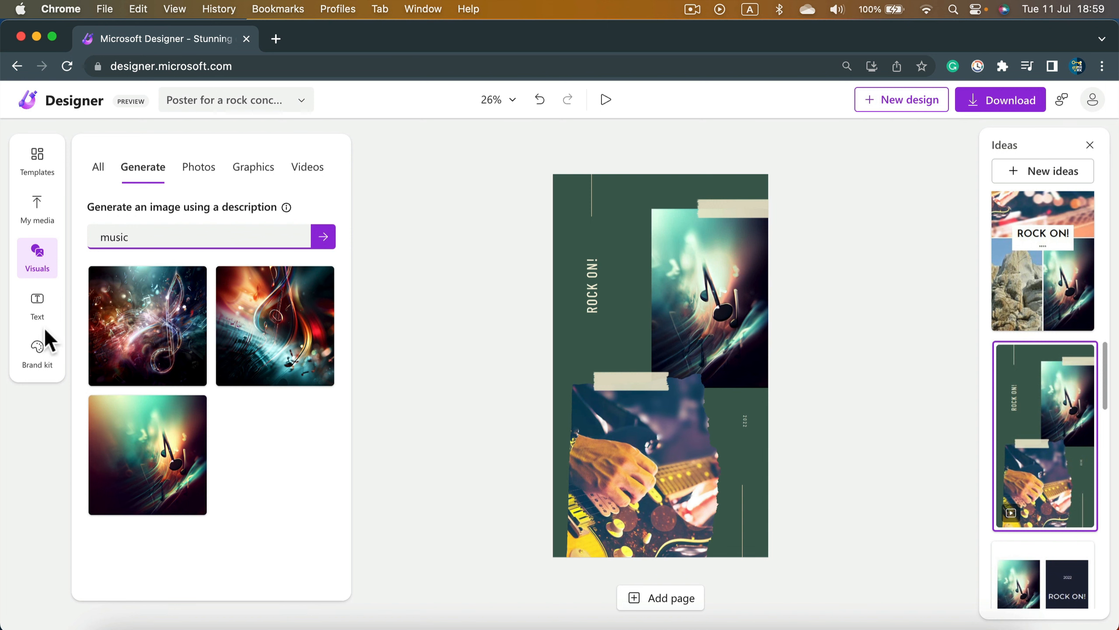
Examine the brand kit's suggested styles with their font pairings and colour palettes
left_click(39, 355)
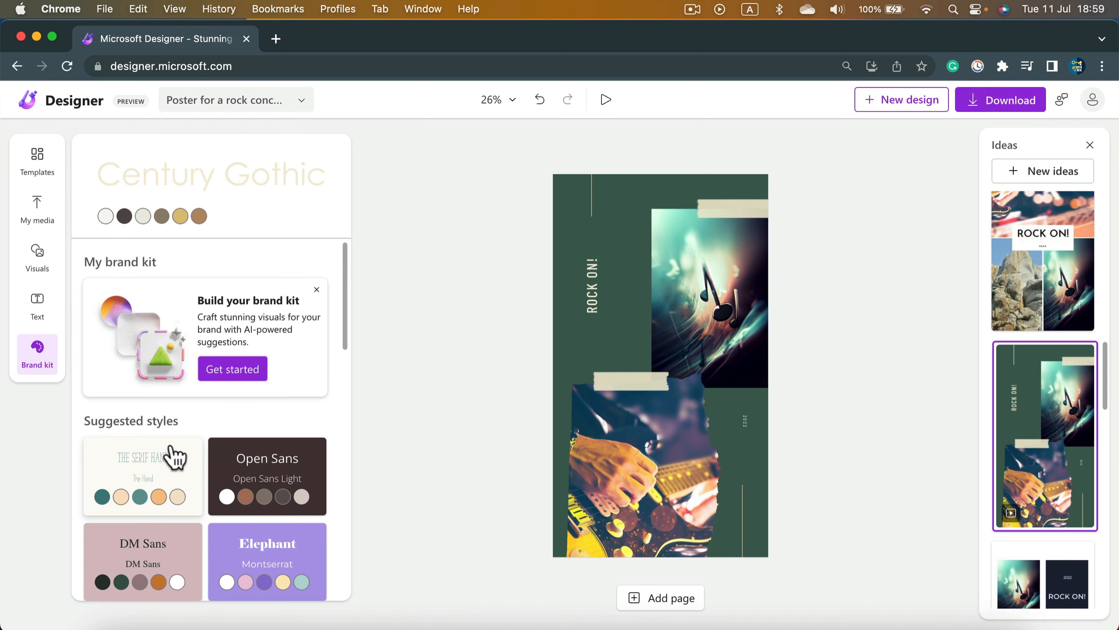
scroll(185, 461, "down", 10)
scroll(264, 388, "down", 3)
scroll(265, 401, "down", 4)
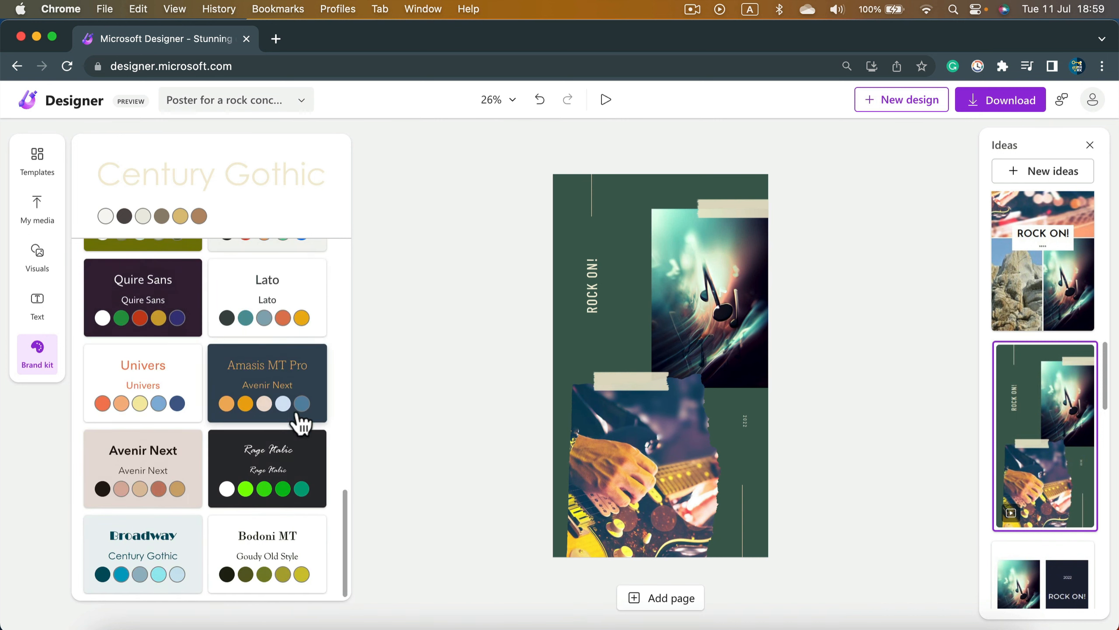
scroll(230, 385, "up", 10)
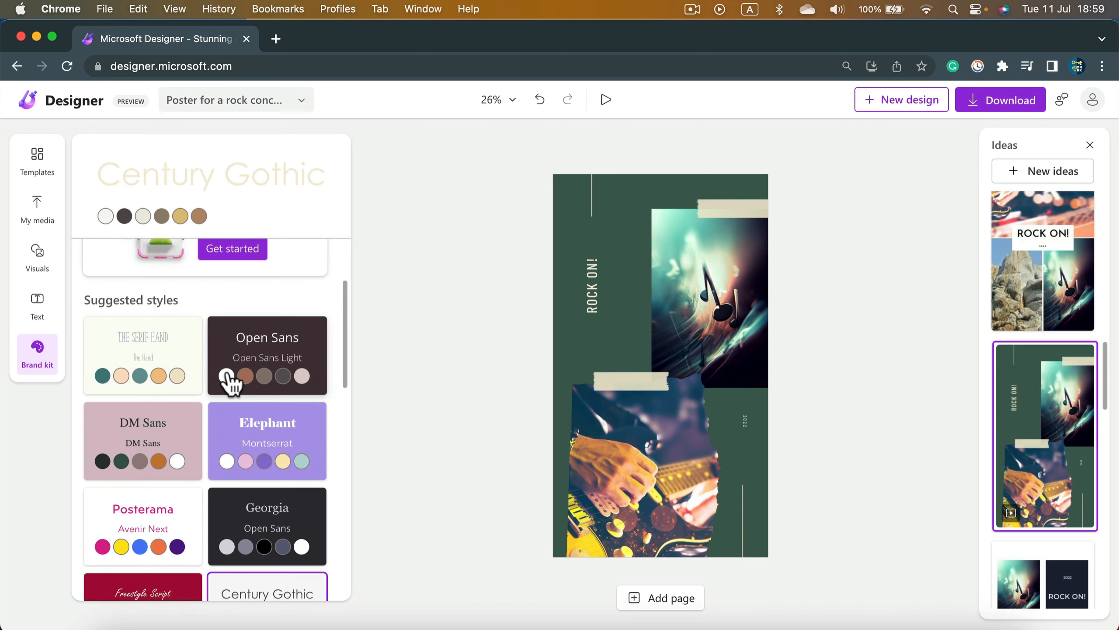
scroll(229, 383, "up", 3)
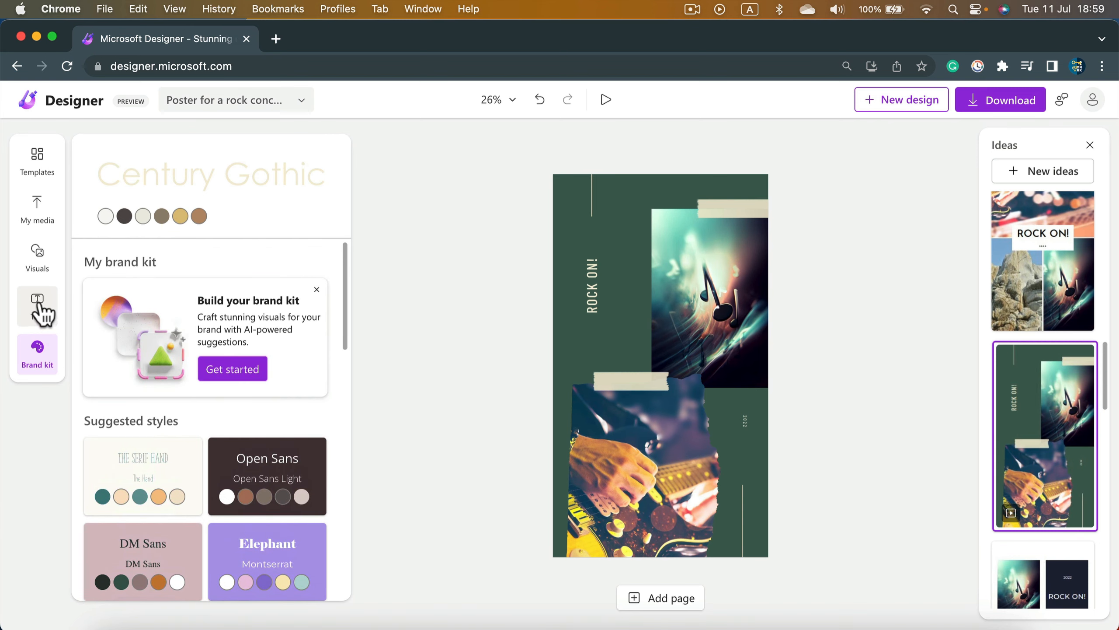
Examine the available design templates, from the upcoming holidays through the fashion and quote designs
left_click(39, 170)
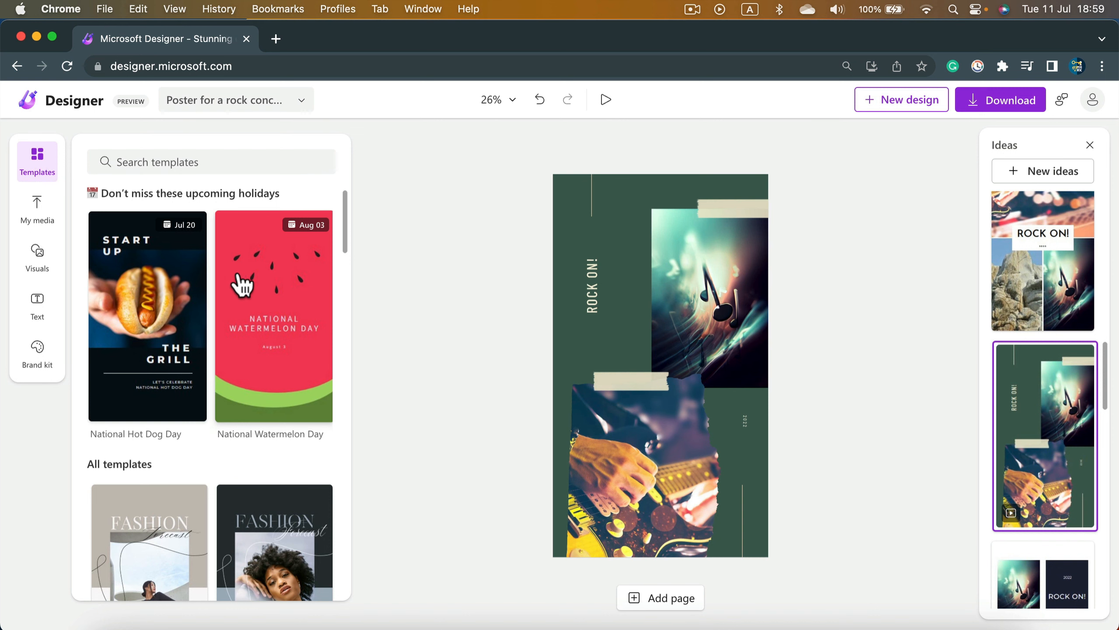
scroll(271, 296, "down", 3)
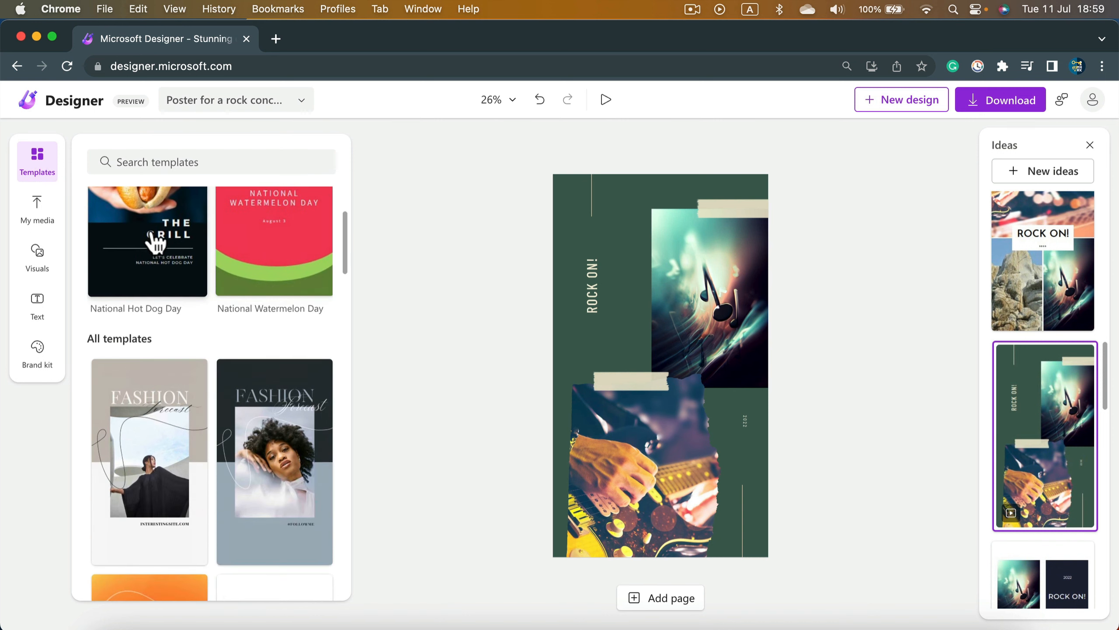
scroll(260, 252, "down", 3)
scroll(279, 330, "down", 3)
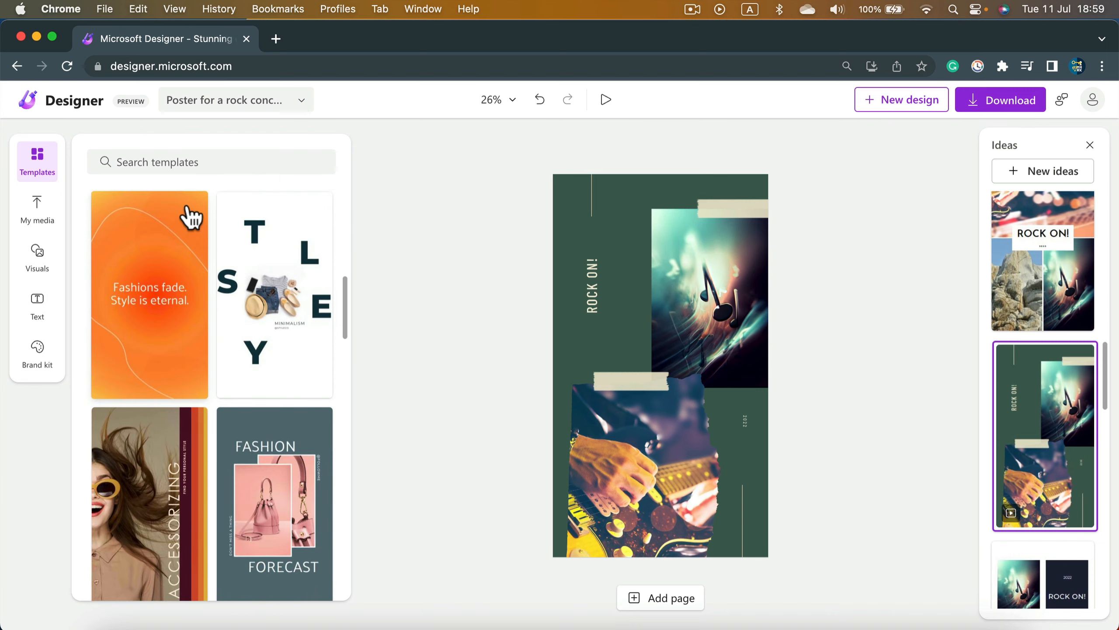
scroll(205, 308, "down", 3)
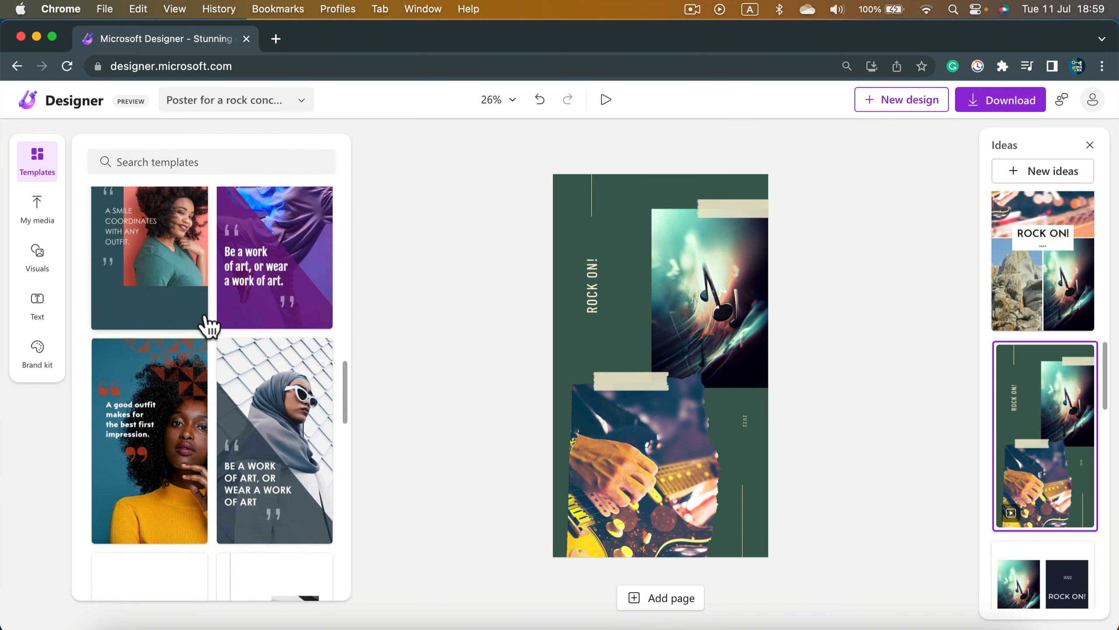
scroll(209, 325, "down", 3)
scroll(215, 322, "up", 15)
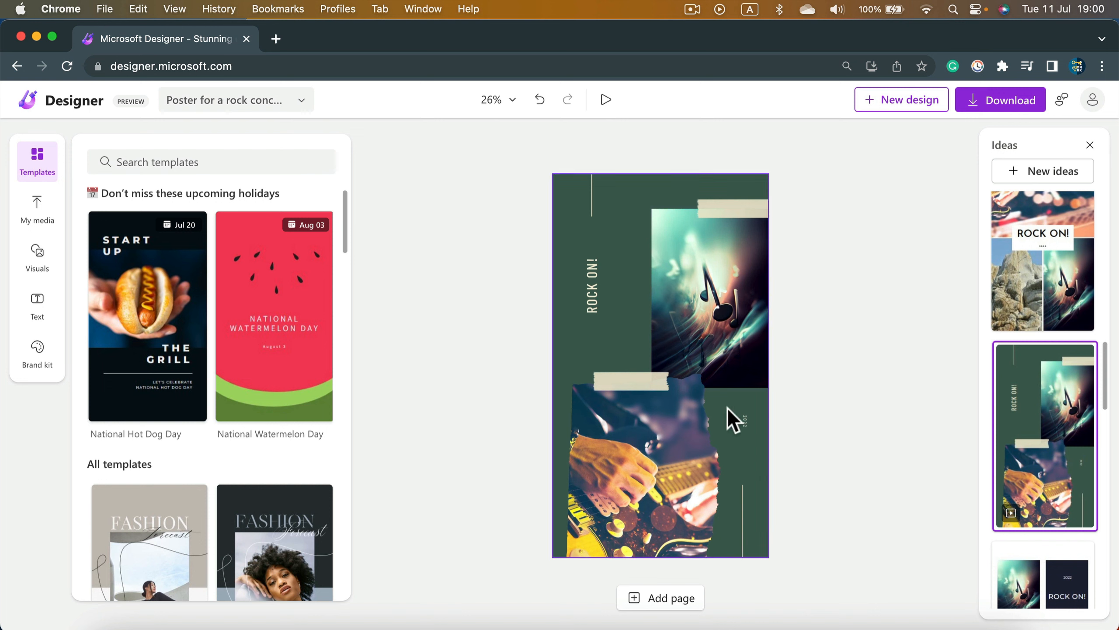
Download the poster as a PDF without a watermark, and dismiss the subscription and invitation offers
left_click(998, 106)
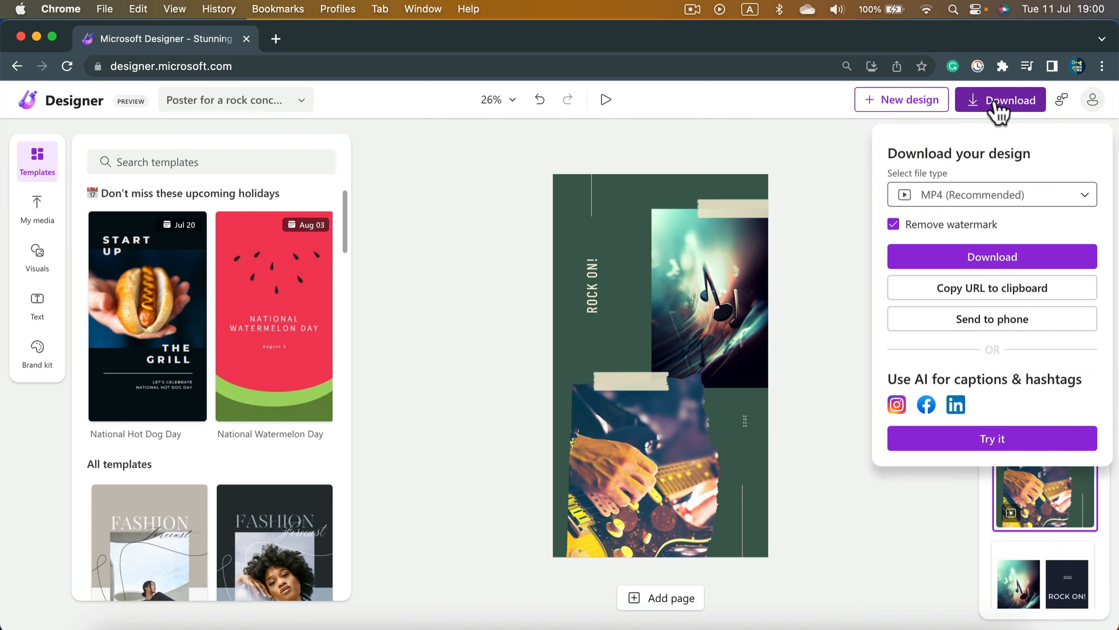
left_click(1051, 195)
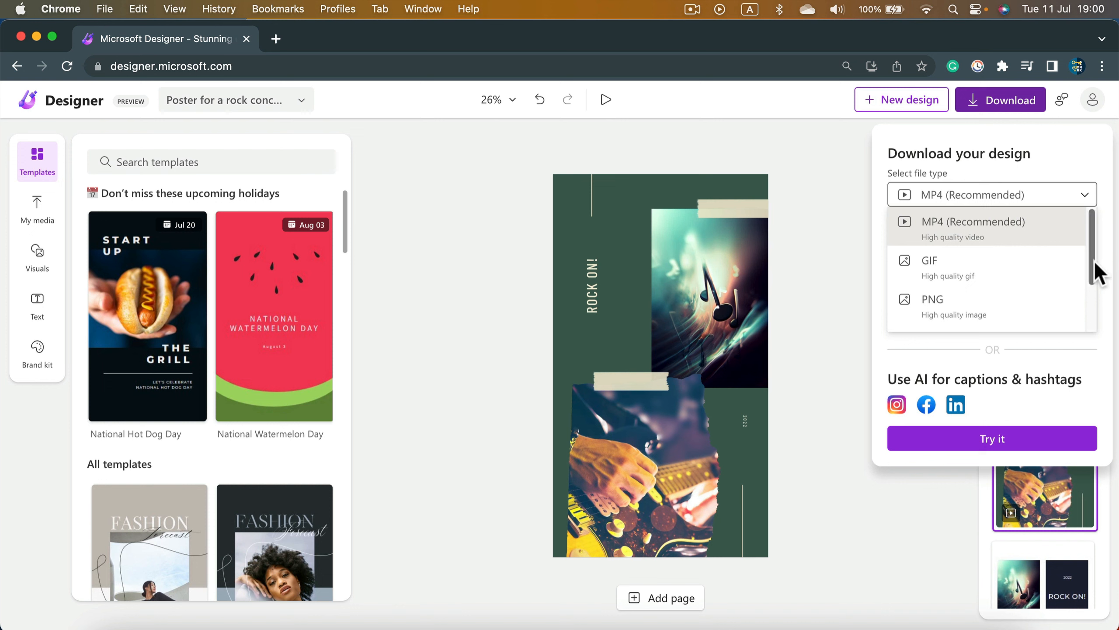
scroll(1096, 277, "down", 1)
scroll(1102, 294, "down", 2)
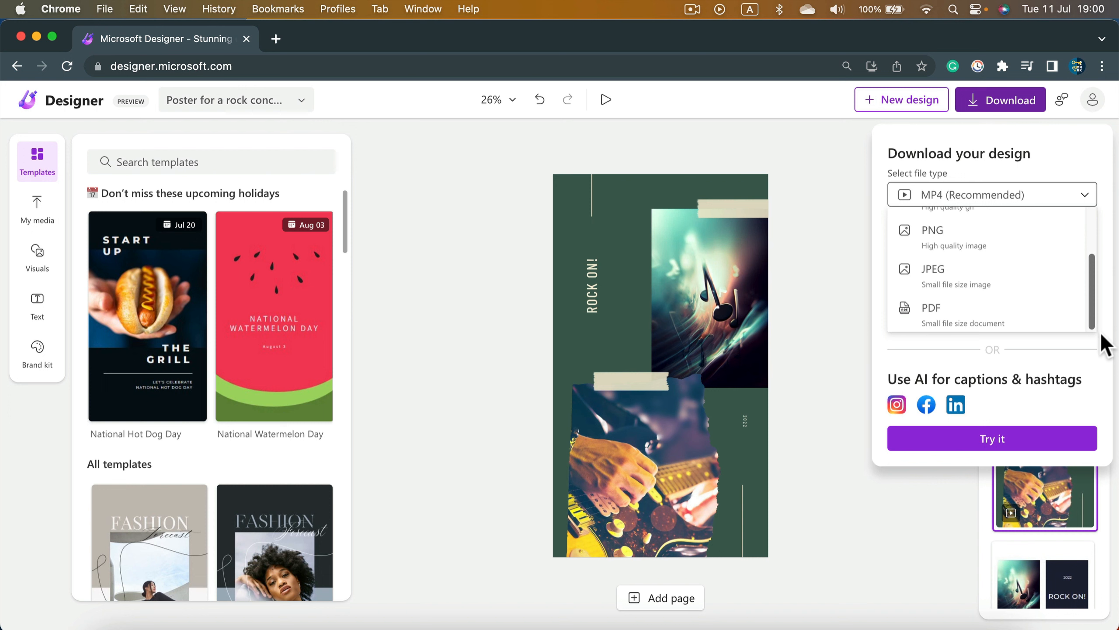
left_click(993, 309)
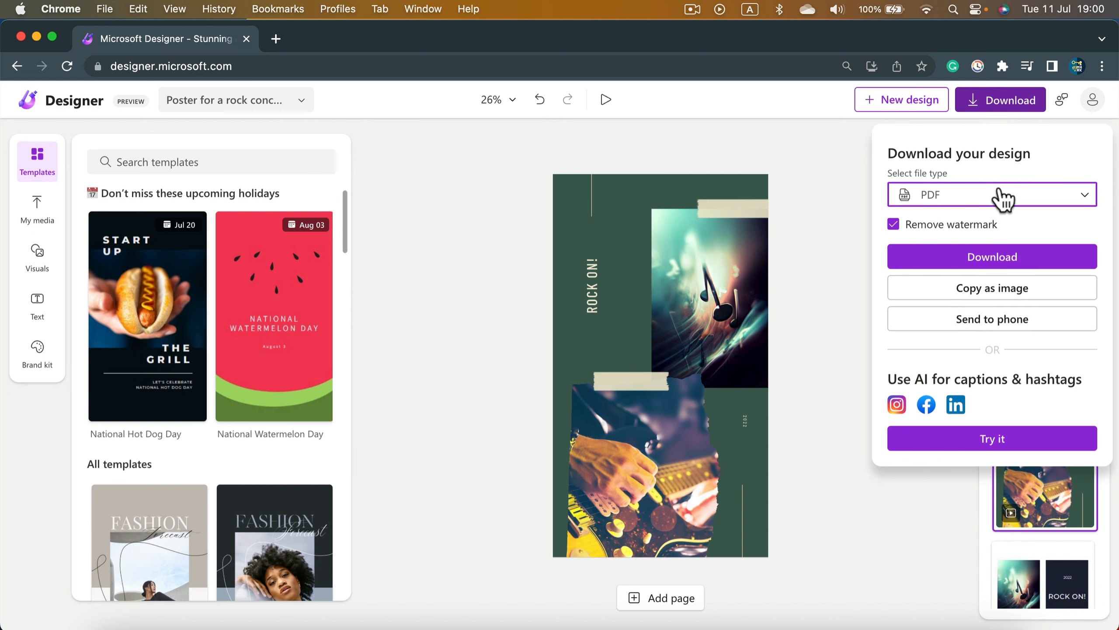
left_click(1011, 258)
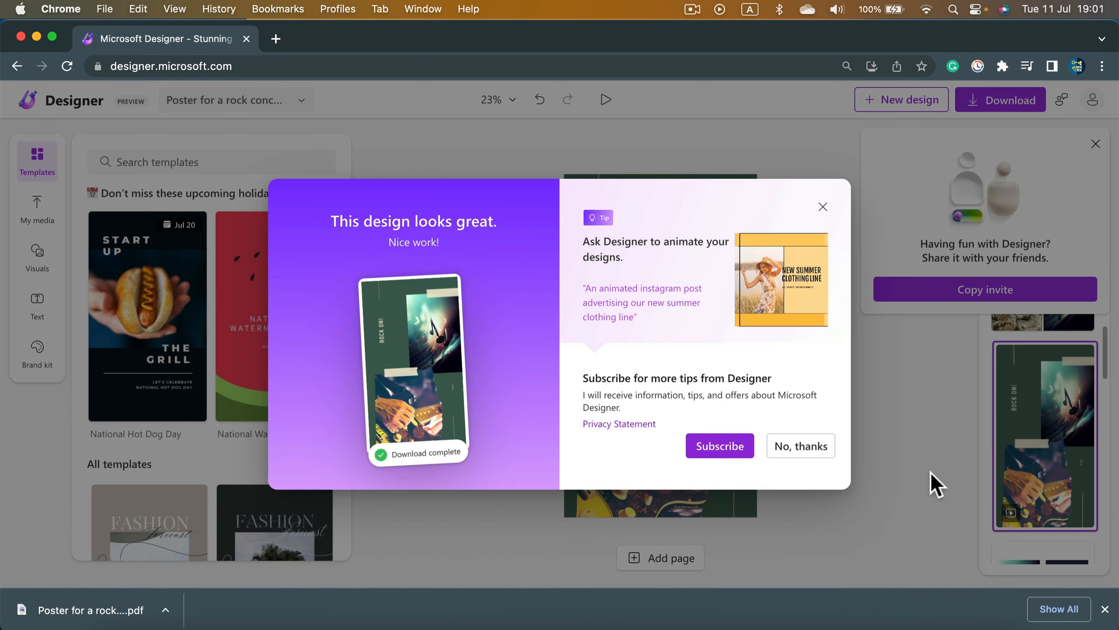
left_click(803, 452)
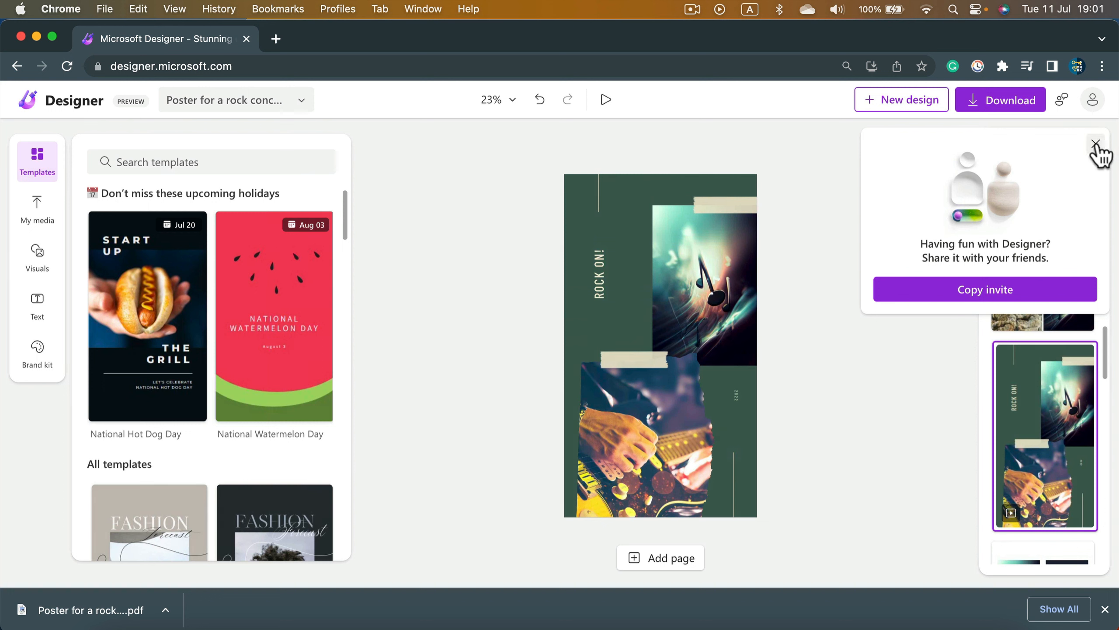
left_click(1097, 144)
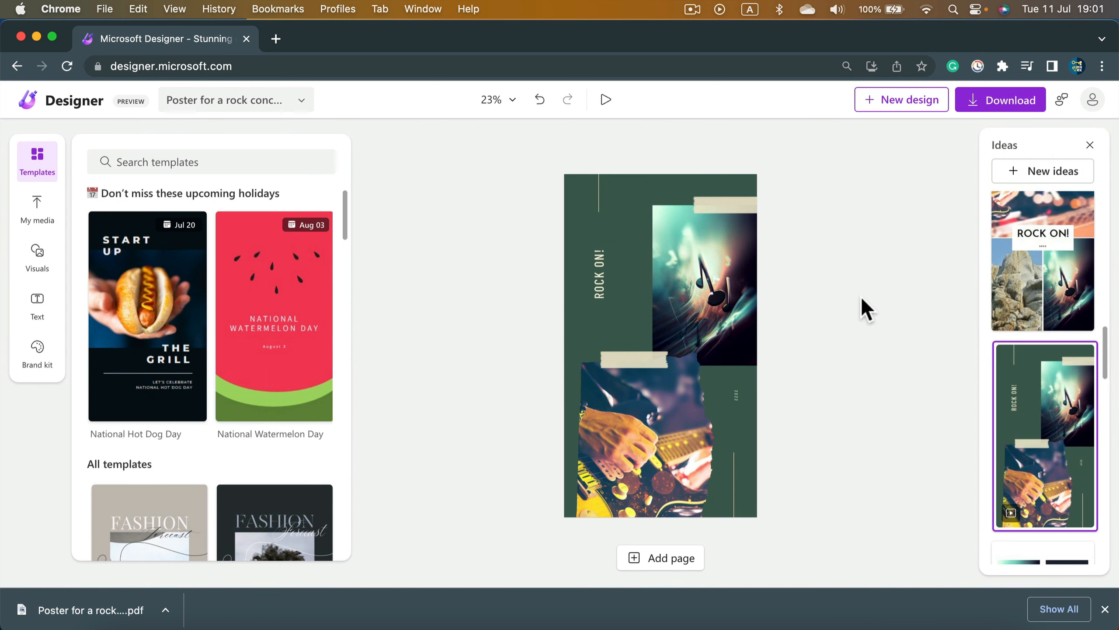